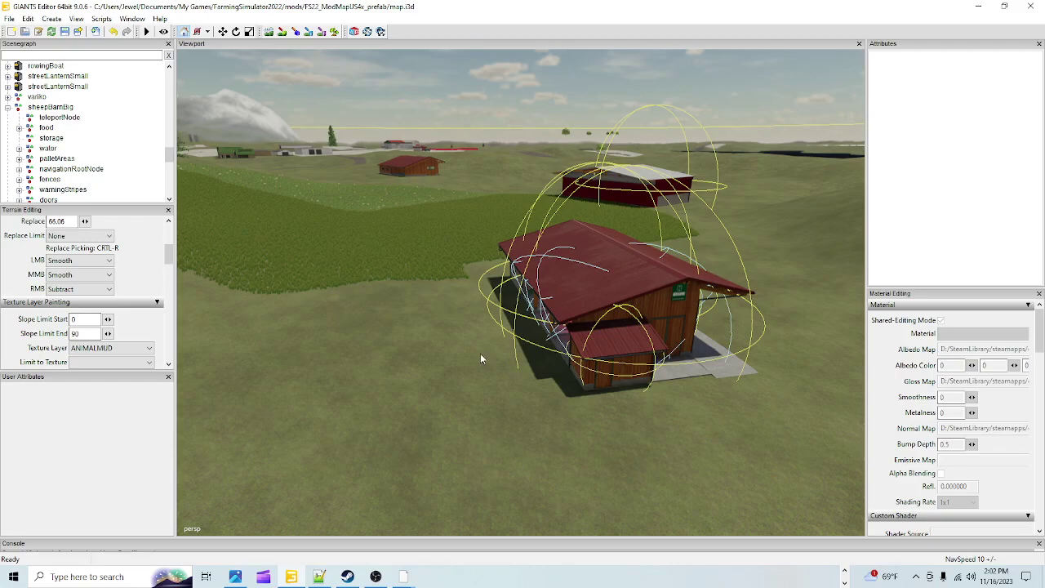
- Select the existing sheepBarnBig group and examine the barn and its surroundings from several angles
click(54, 110)
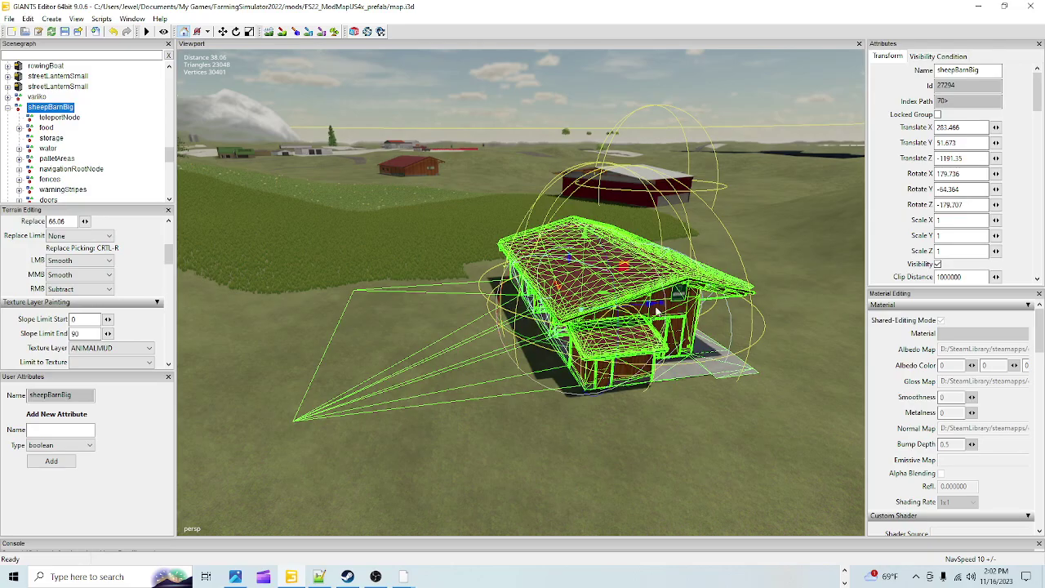
middle_drag(526, 335, 526, 359)
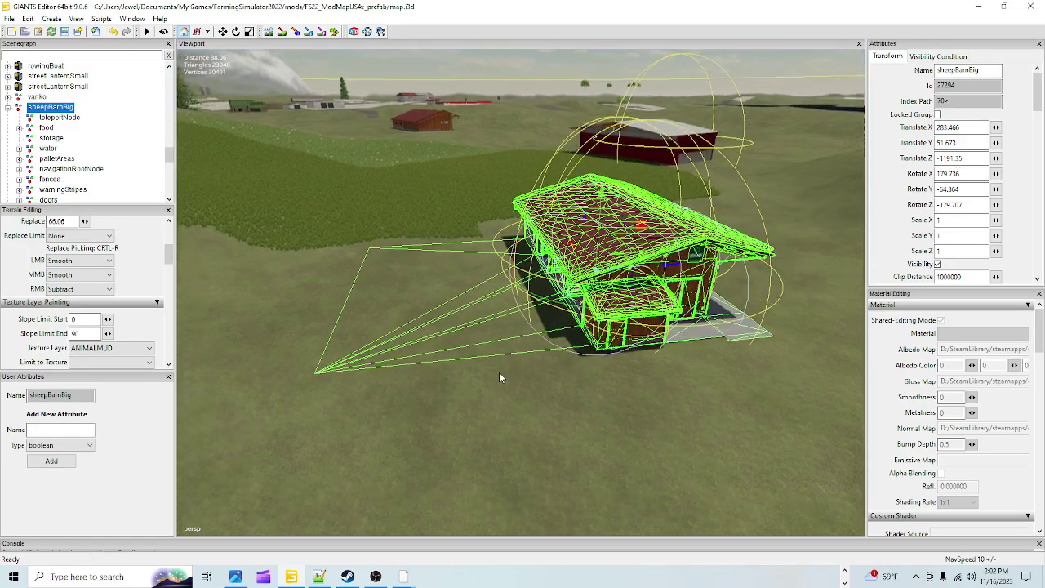
scroll(572, 326, down, 5)
middle_drag(634, 282, 542, 387)
scroll(622, 332, up, 3)
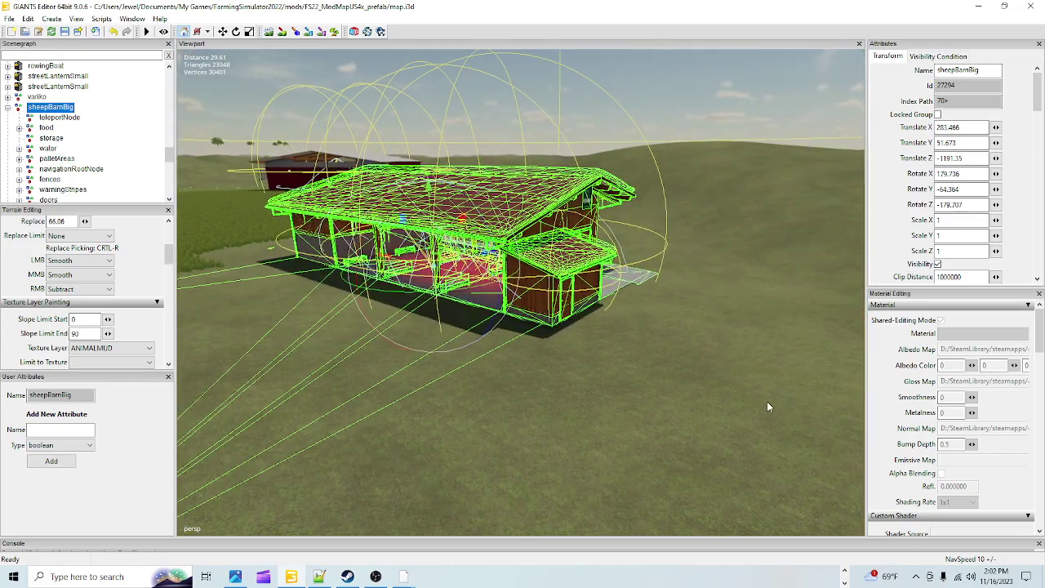
middle_drag(655, 392, 597, 406)
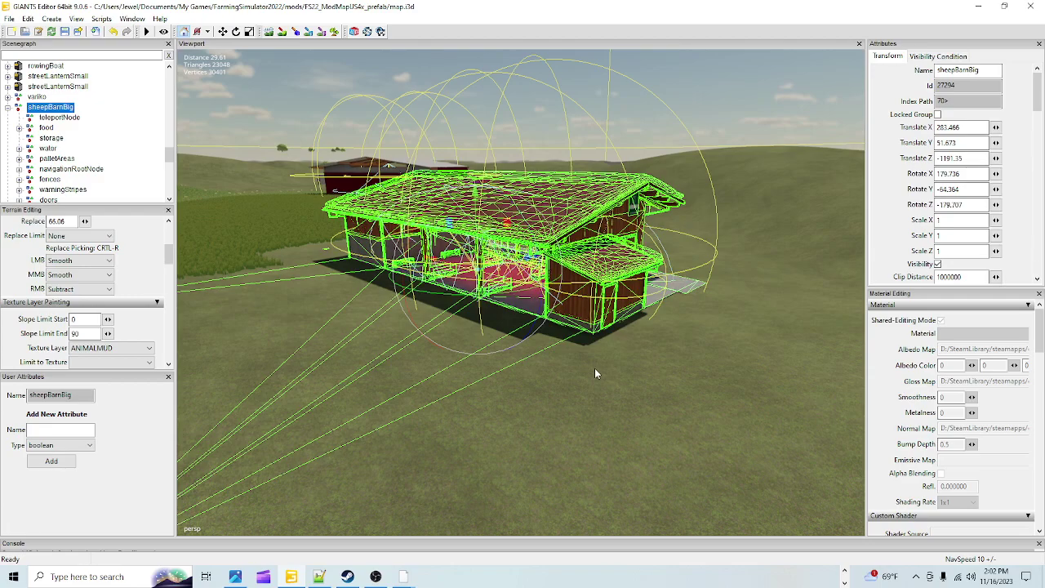
middle_drag(562, 426, 562, 411)
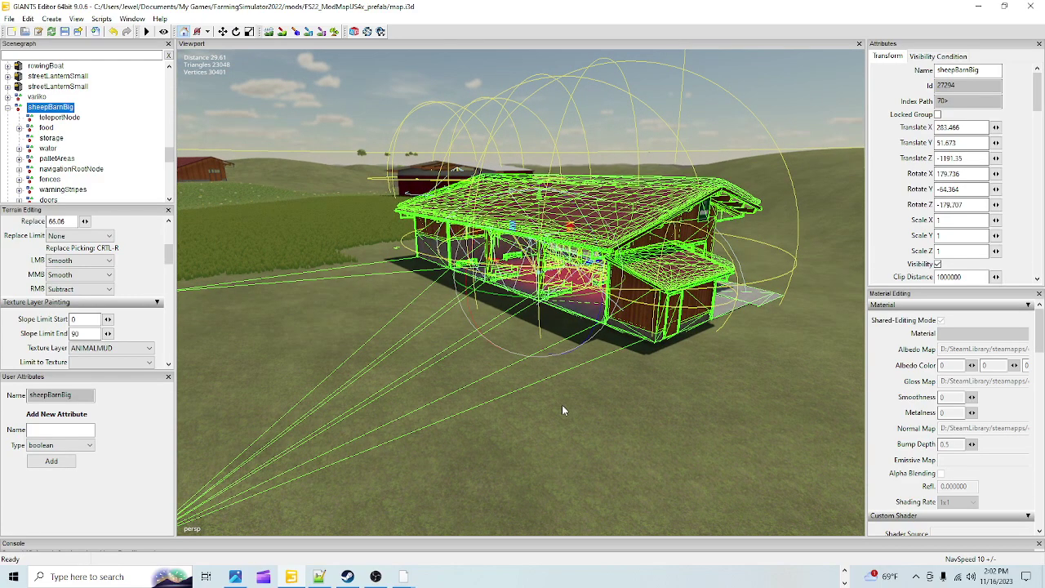
middle_drag(562, 405, 325, 351)
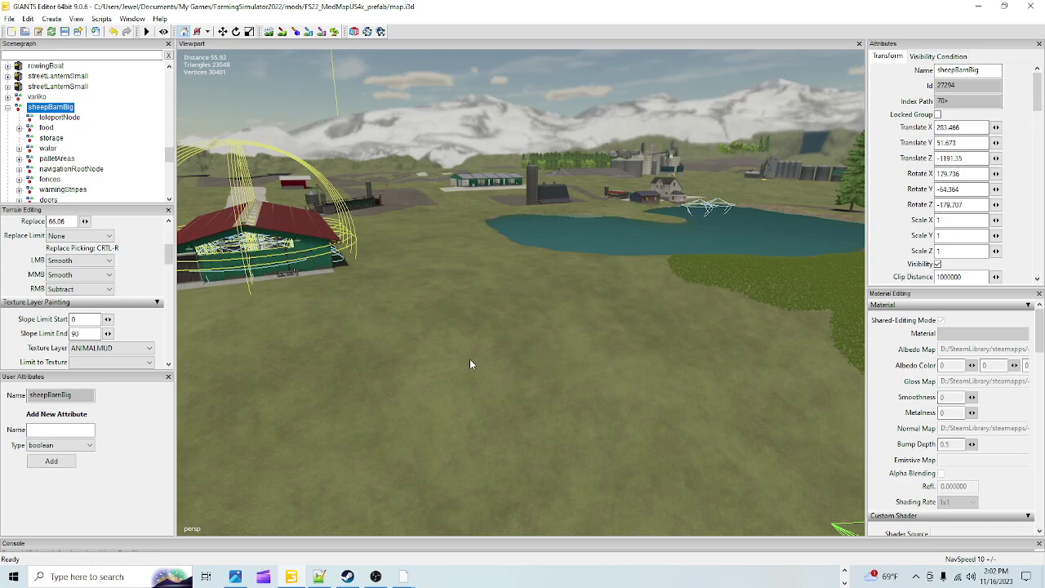
key(f)
right_drag(569, 367, 601, 295)
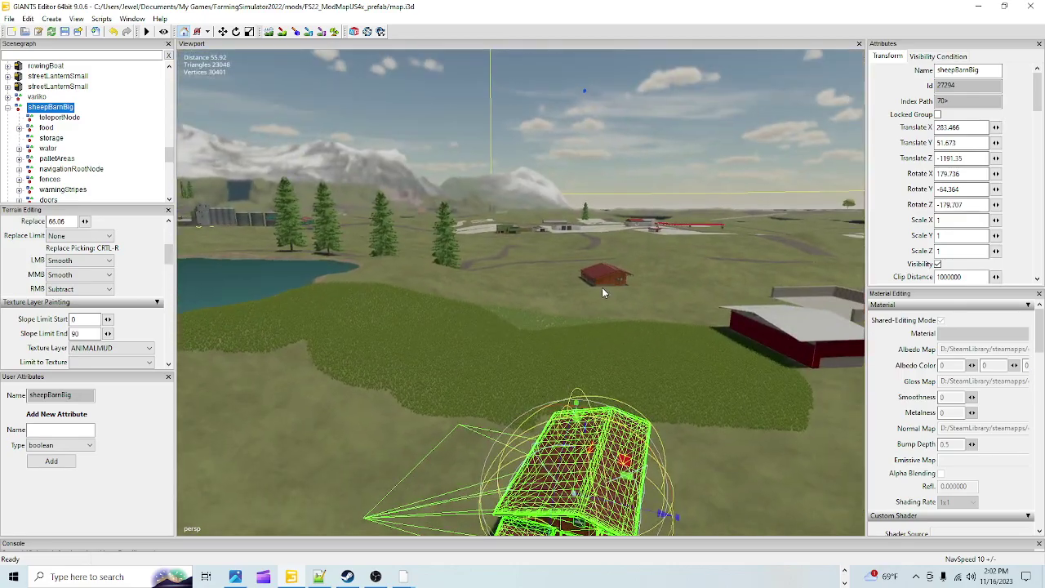
right_drag(620, 371, 614, 186)
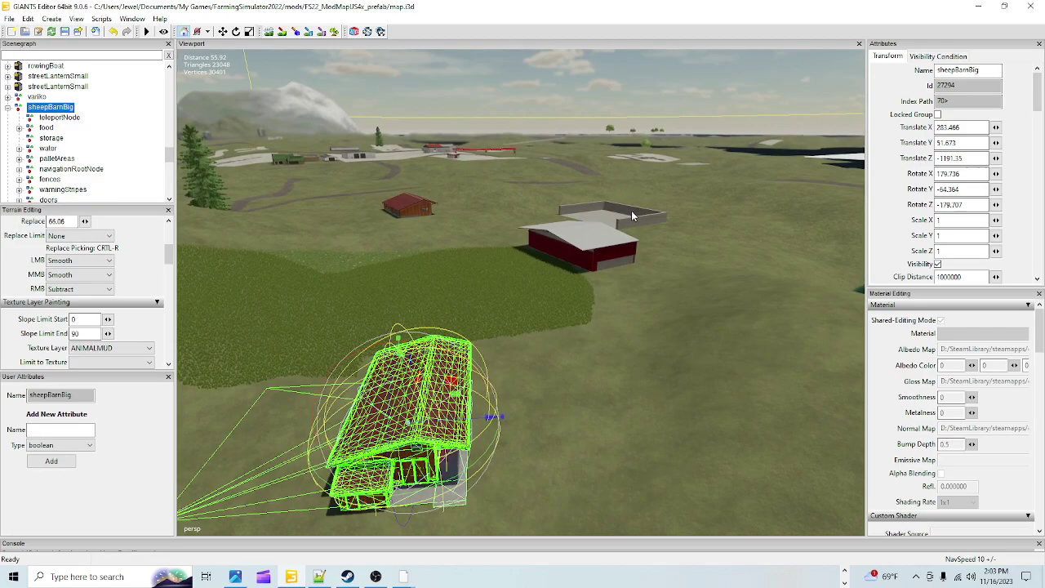
right_drag(669, 267, 588, 345)
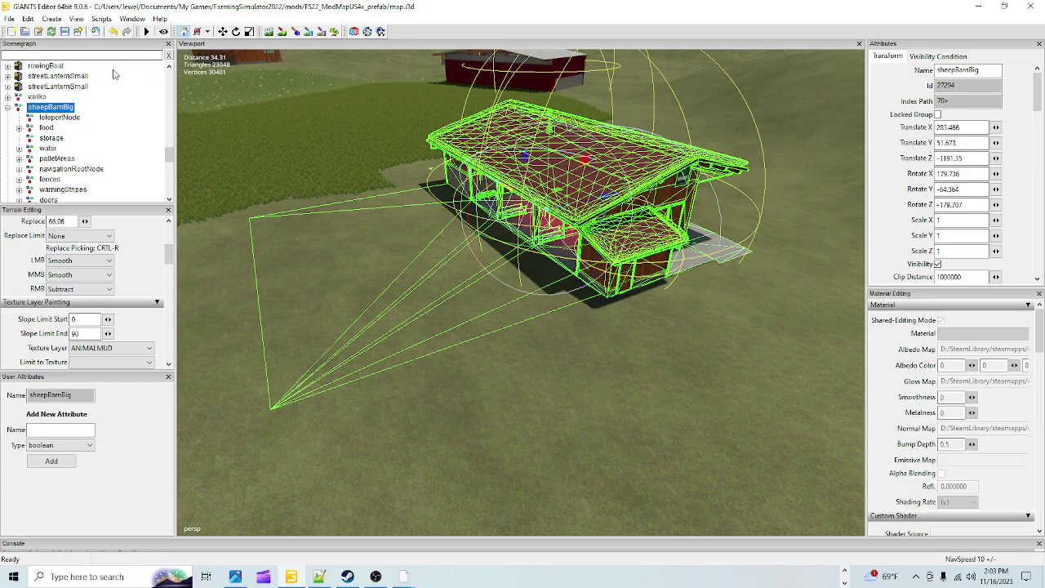
- Start importing a 3D model file into the map
click(11, 20)
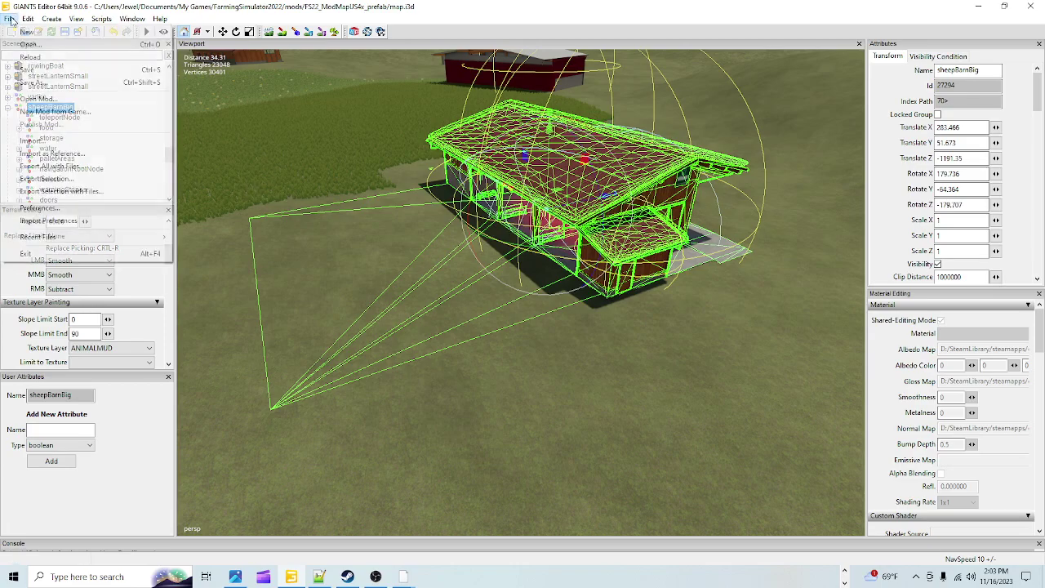
click(90, 143)
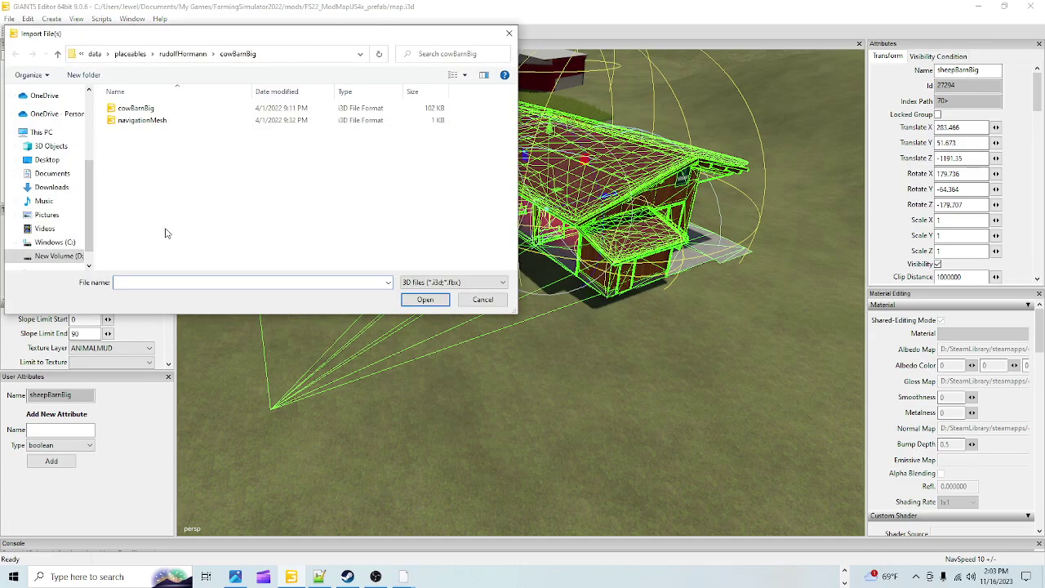
- Browse the C: drive through Program Files (x86), Steam, steamapps and common to the Farming Simulator 19 data folder
click(54, 242)
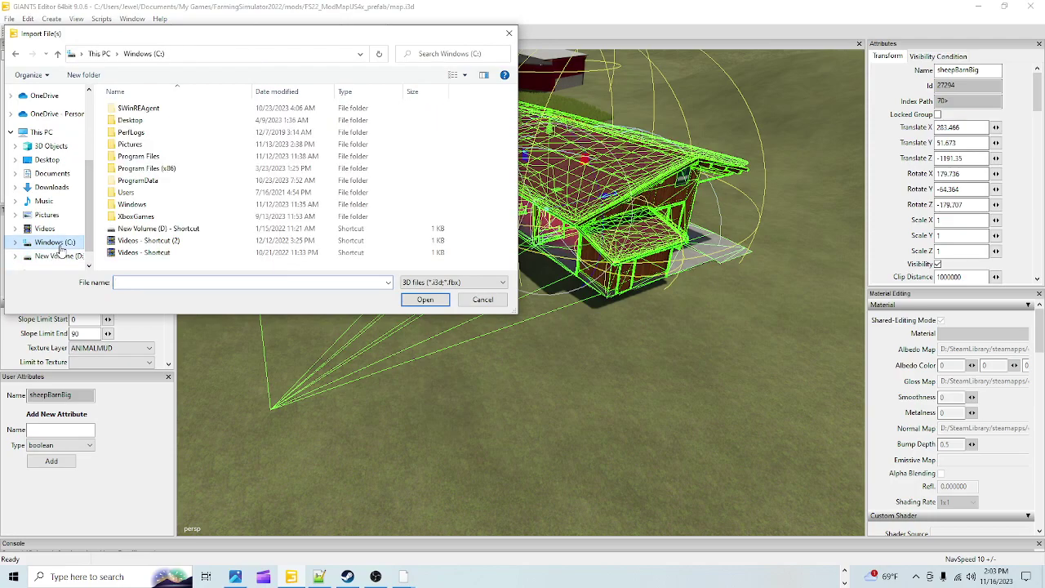
double_click(158, 169)
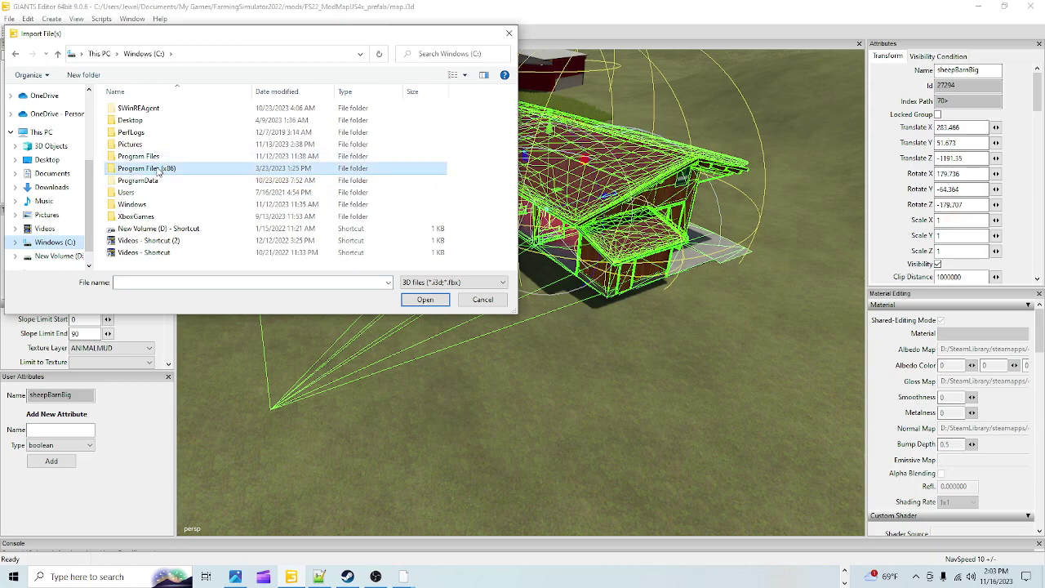
scroll(158, 171, down, 5)
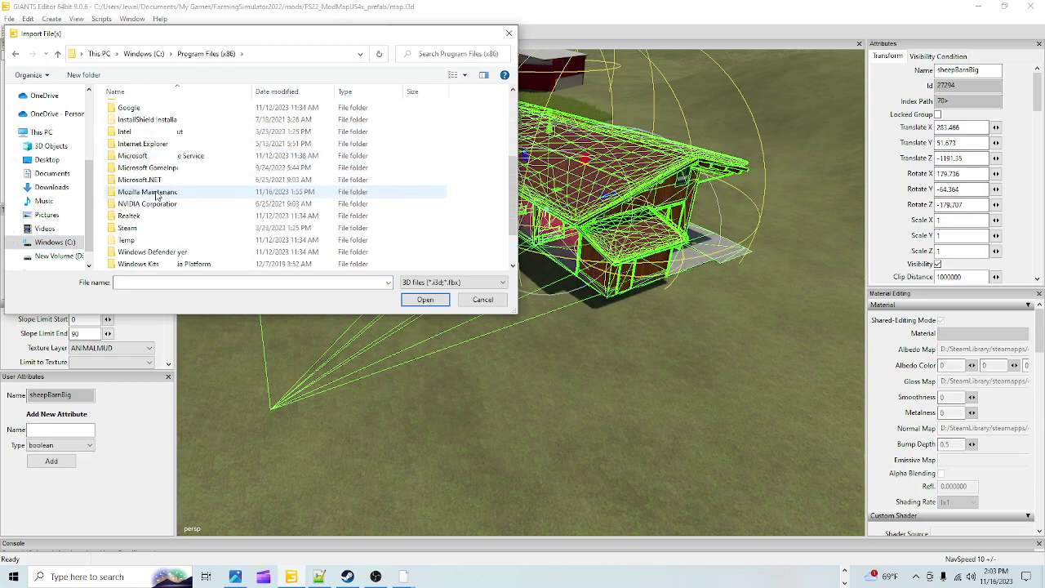
scroll(156, 192, up, 3)
scroll(158, 194, down, 2)
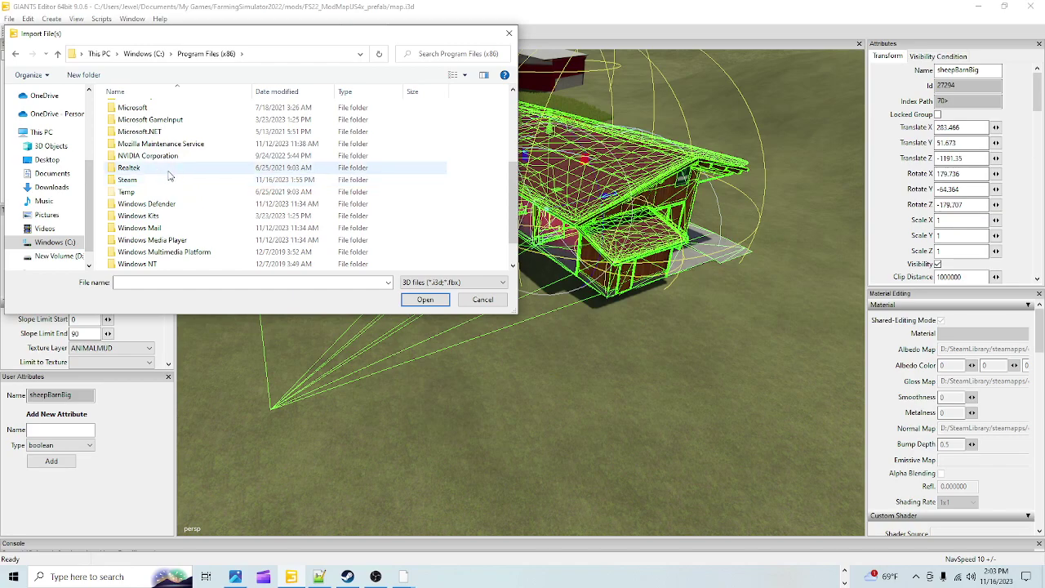
double_click(141, 182)
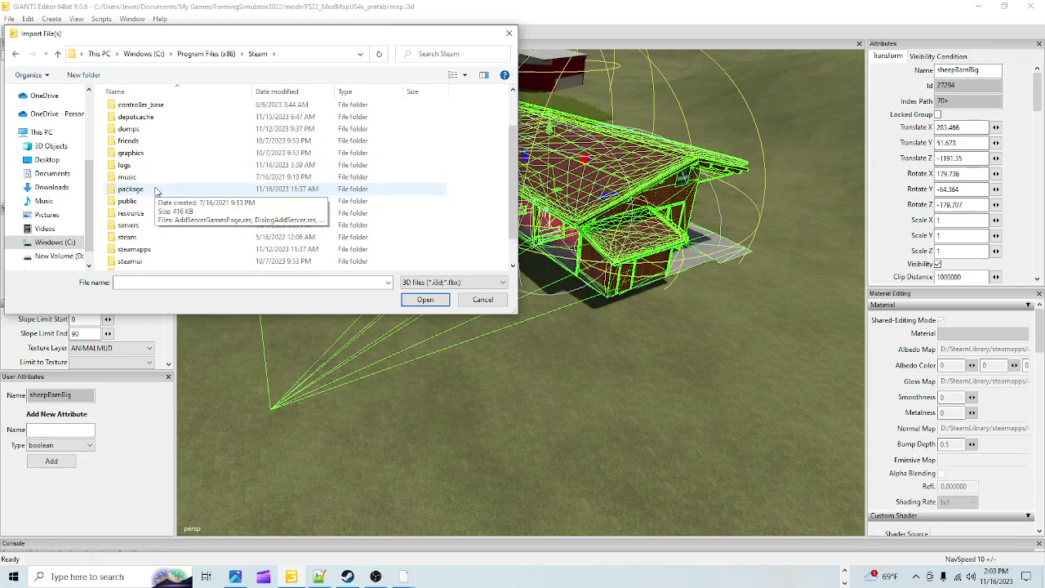
double_click(155, 215)
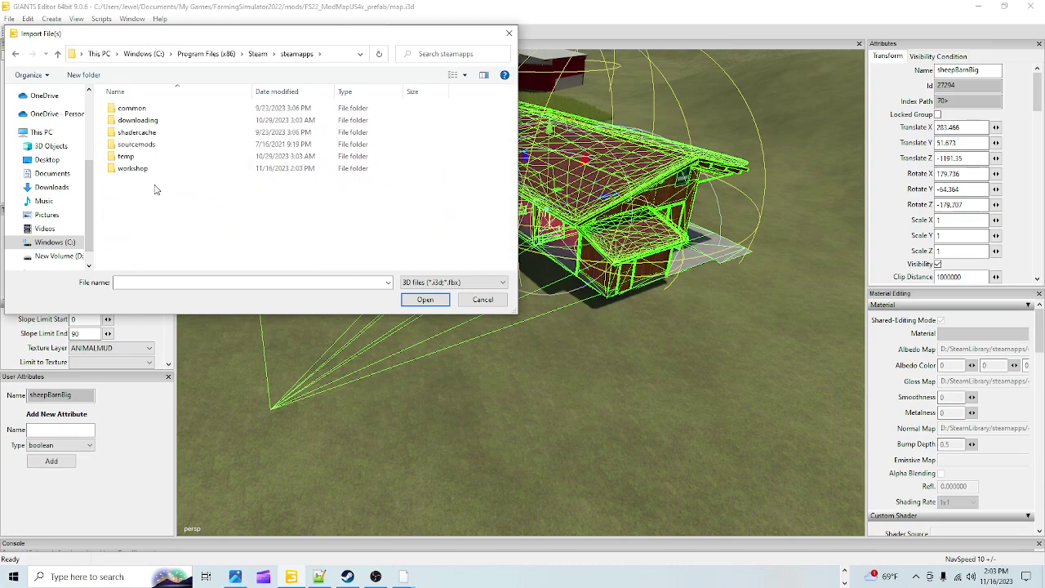
double_click(161, 108)
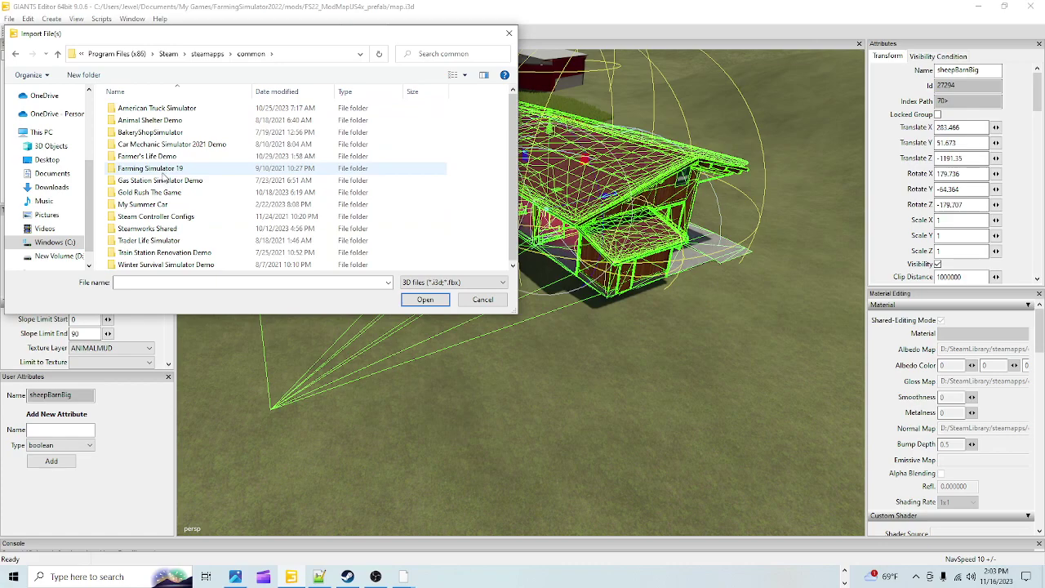
double_click(178, 170)
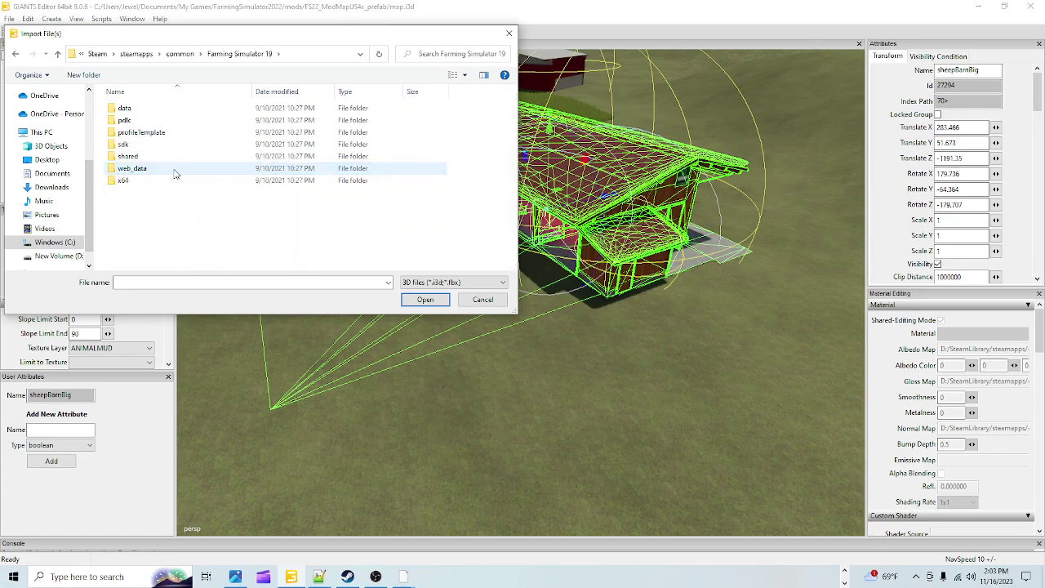
double_click(136, 108)
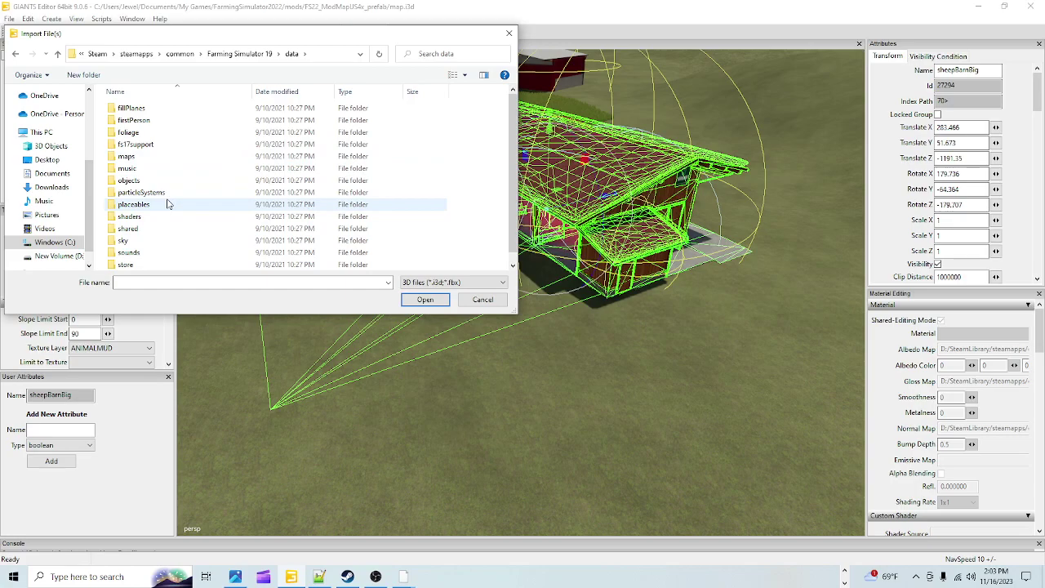
- Browse the D: drive's SteamLibrary to the rudolfHormann folder under Farming Simulator 22's data and placeables folders
click(57, 256)
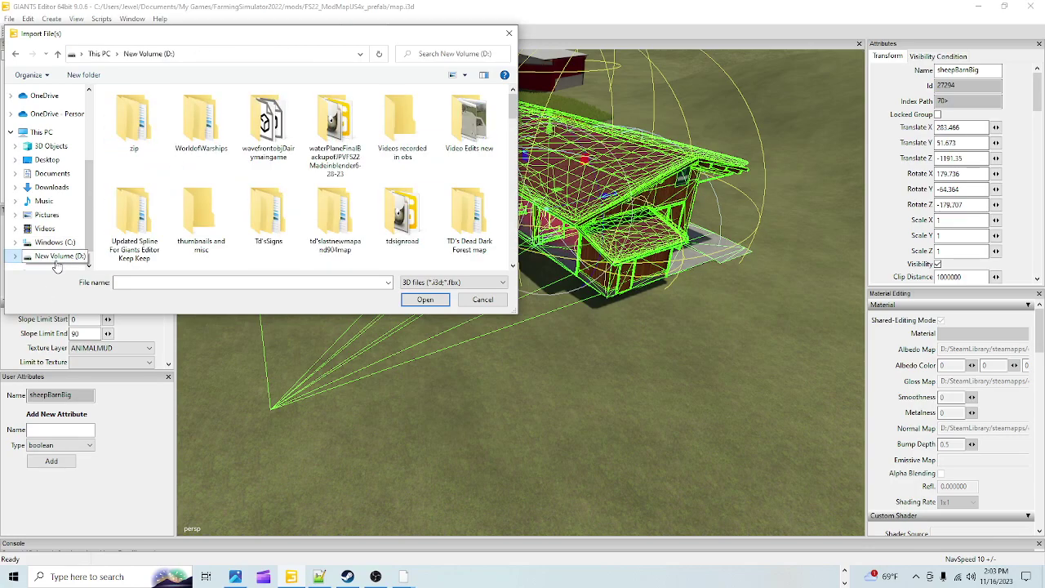
scroll(308, 187, down, 2)
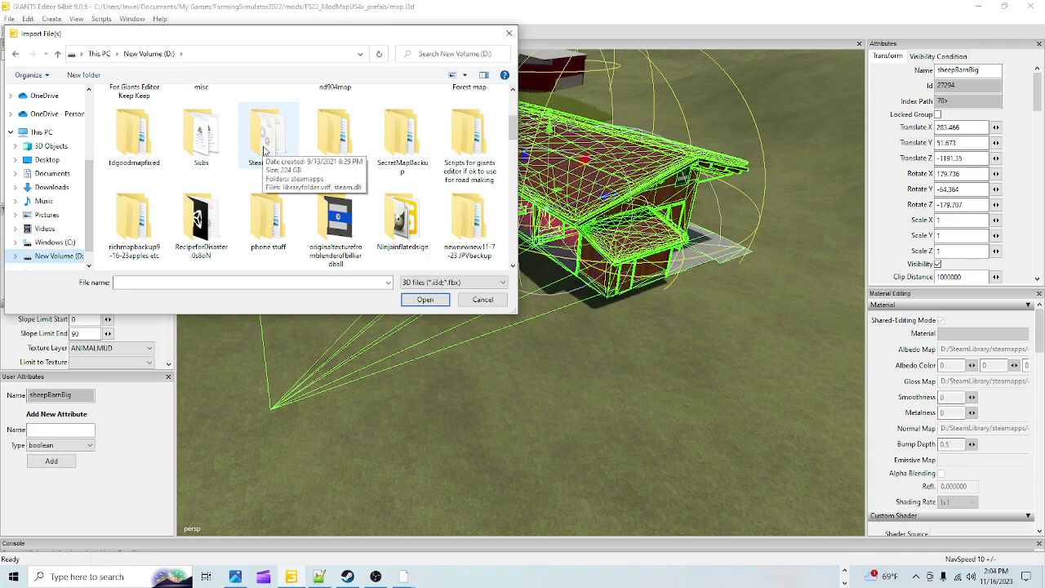
double_click(264, 139)
double_click(139, 109)
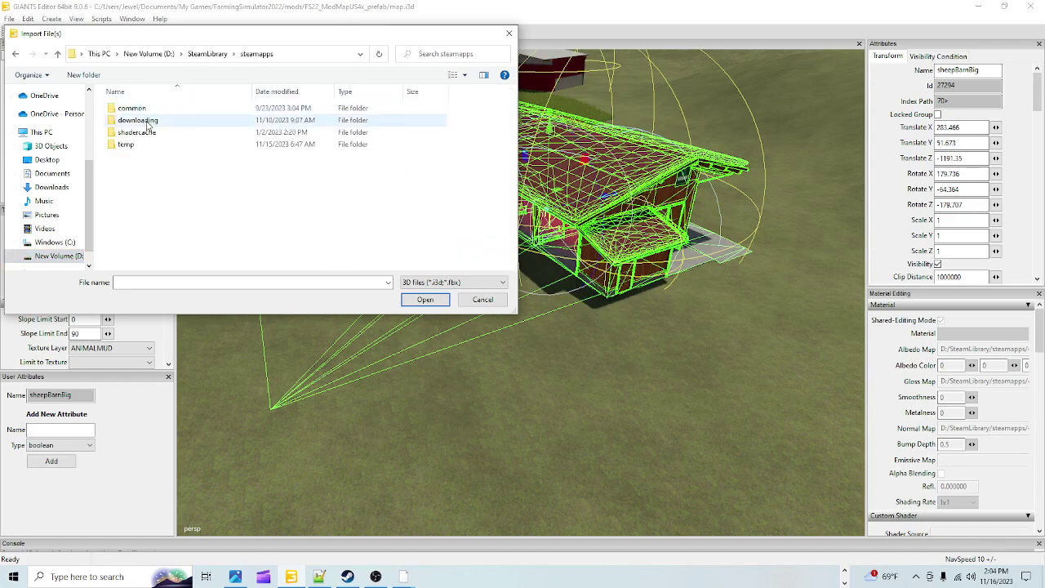
double_click(163, 109)
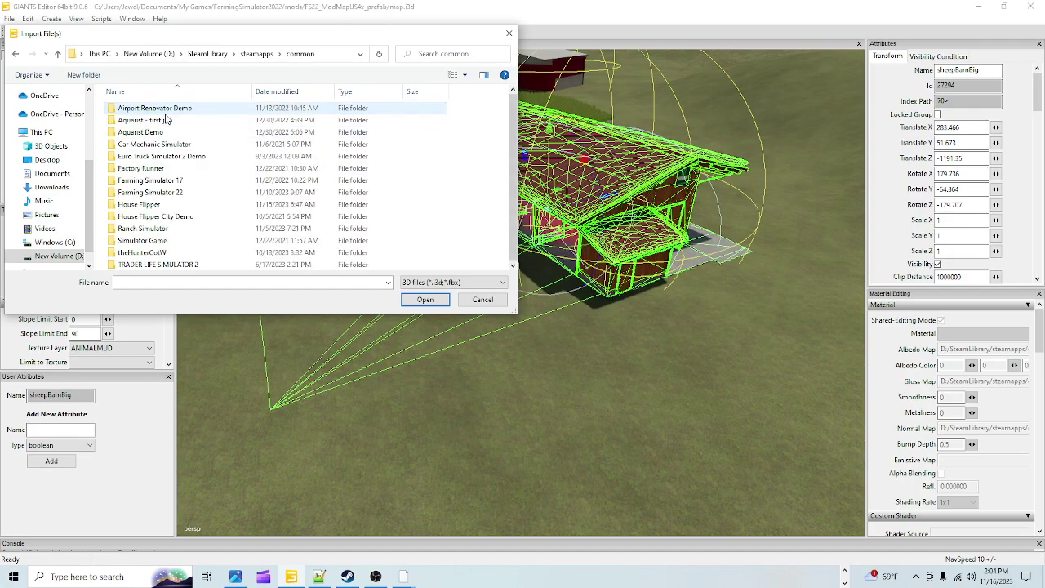
double_click(179, 193)
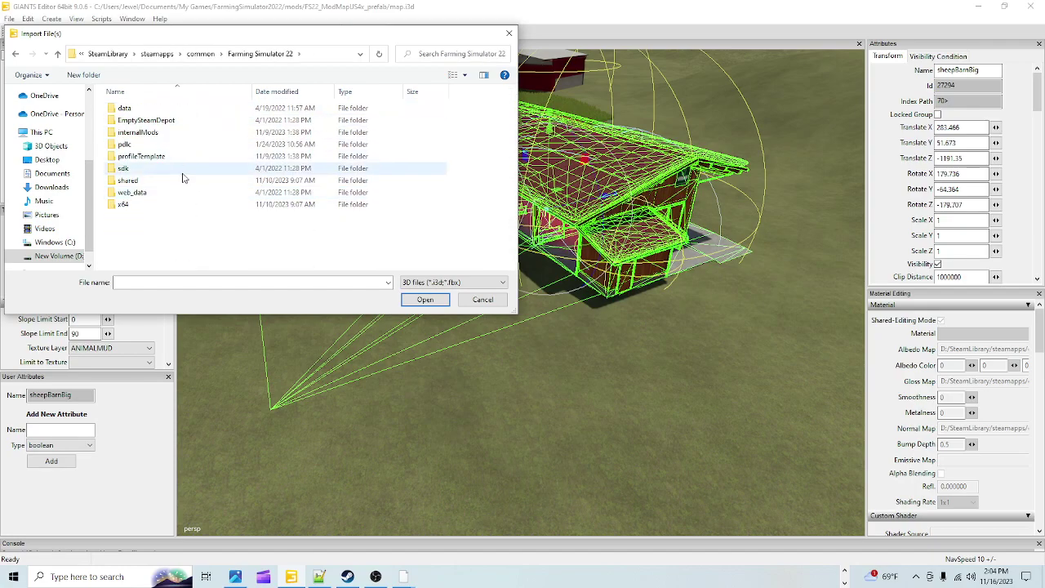
double_click(163, 109)
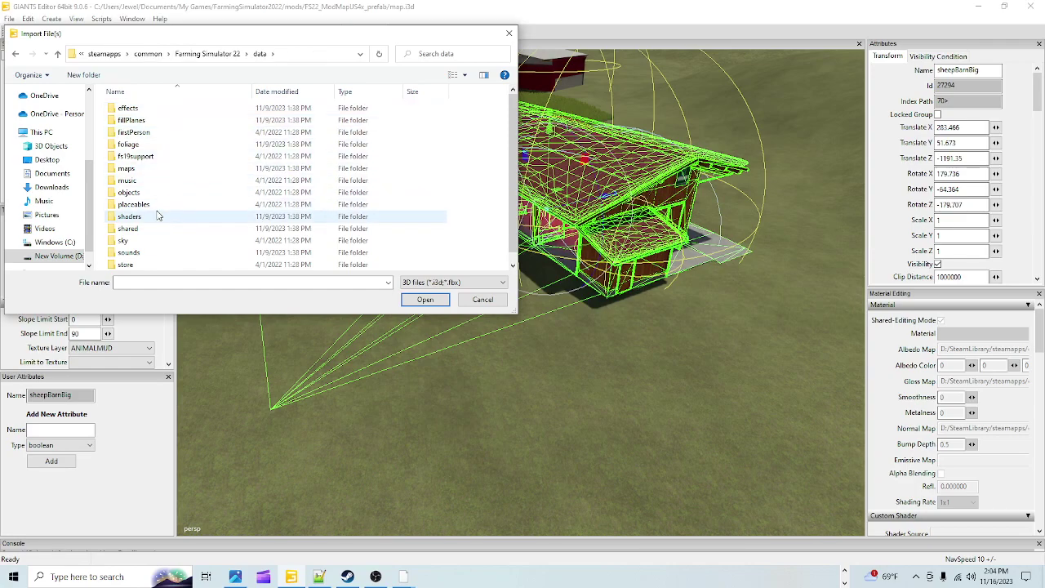
double_click(155, 205)
scroll(160, 232, down, 1)
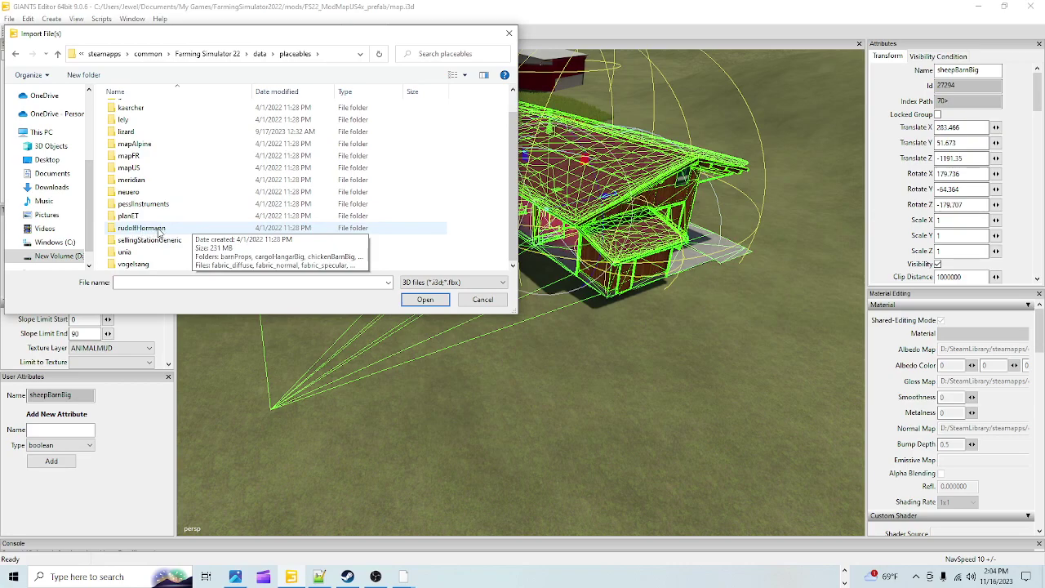
double_click(159, 232)
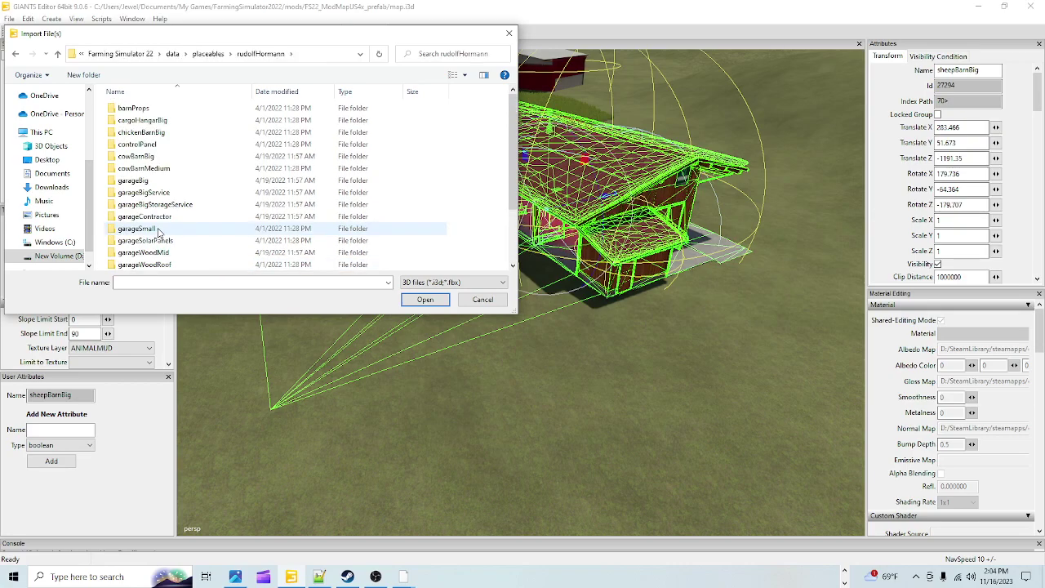
- Import the sheepBarnBig i3D file from the sheepBarnBig folder and place the barn on the grass beside the existing sheep barn
scroll(215, 201, down, 1)
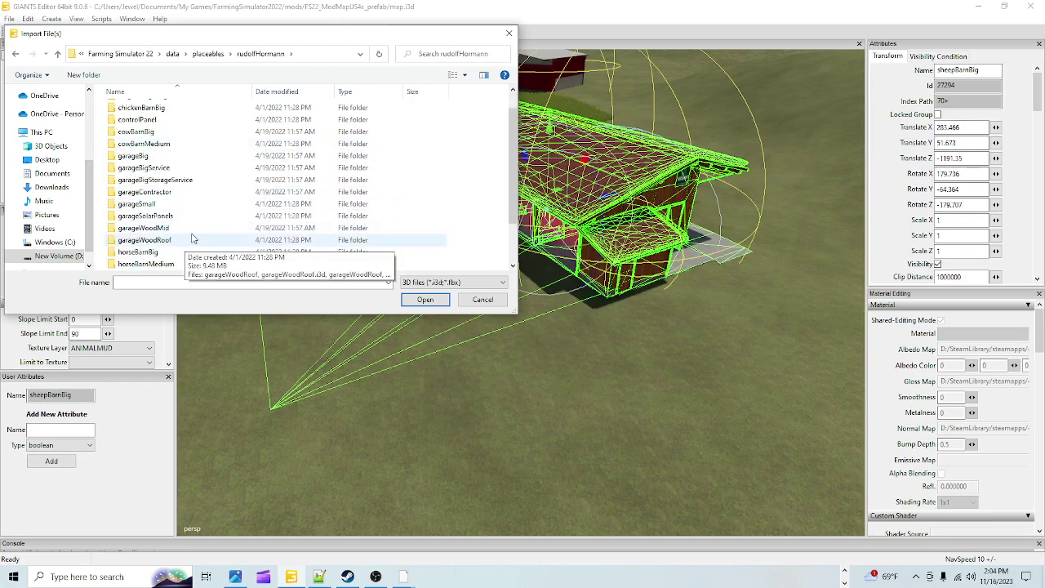
scroll(193, 235, up, 1)
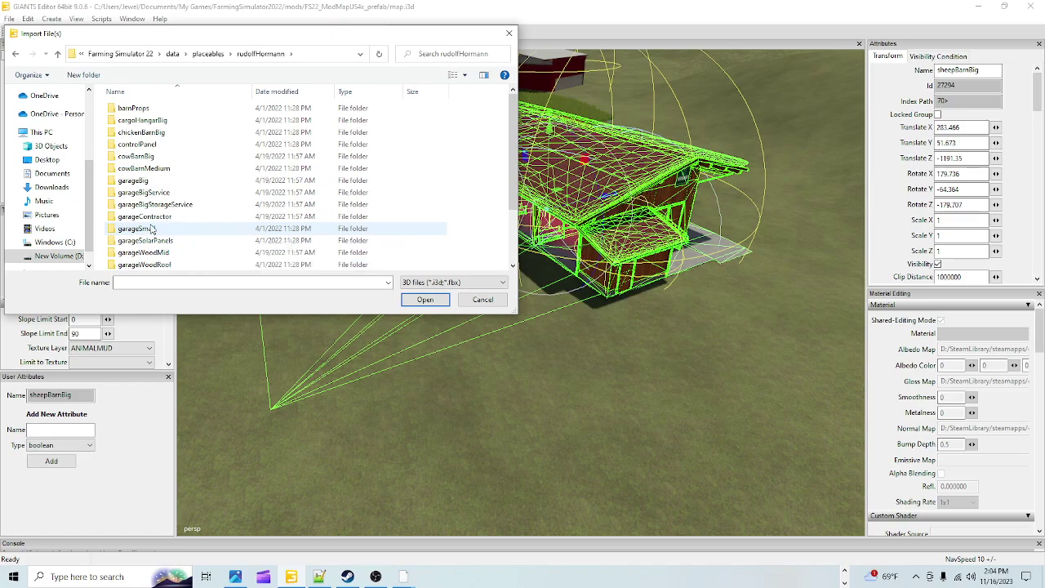
scroll(196, 199, down, 2)
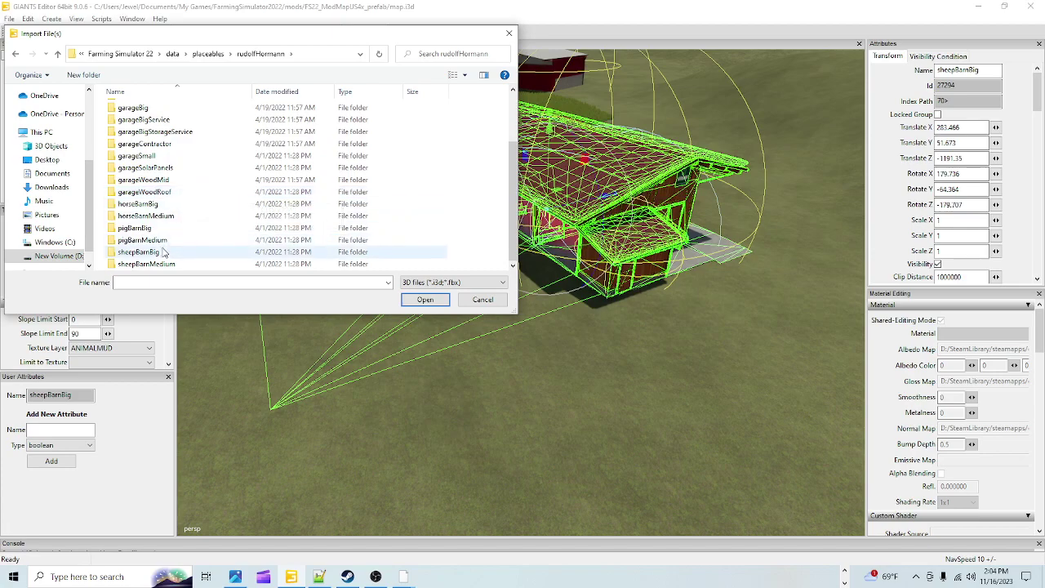
scroll(121, 258, down, 1)
double_click(171, 255)
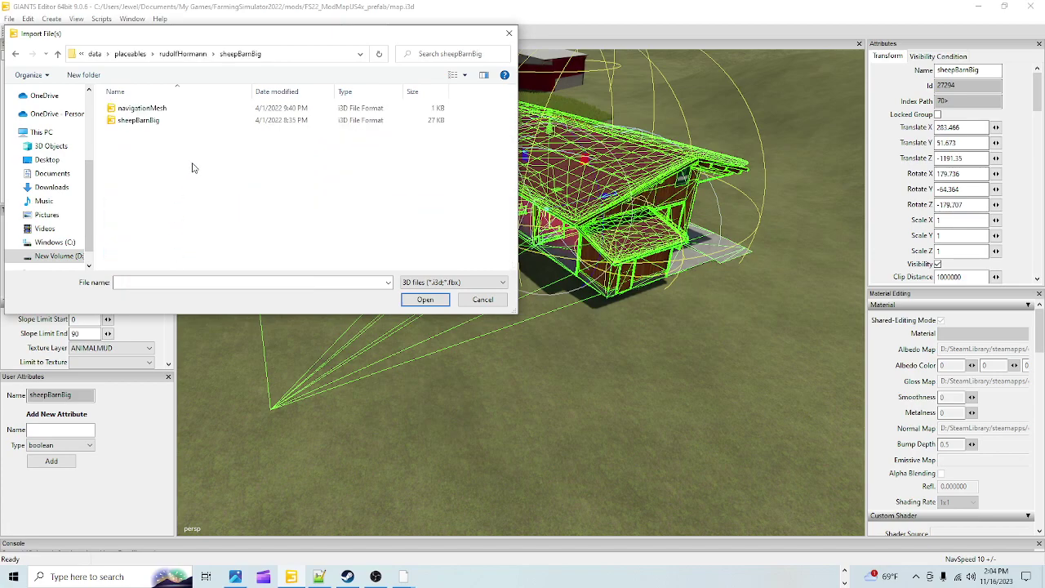
click(152, 124)
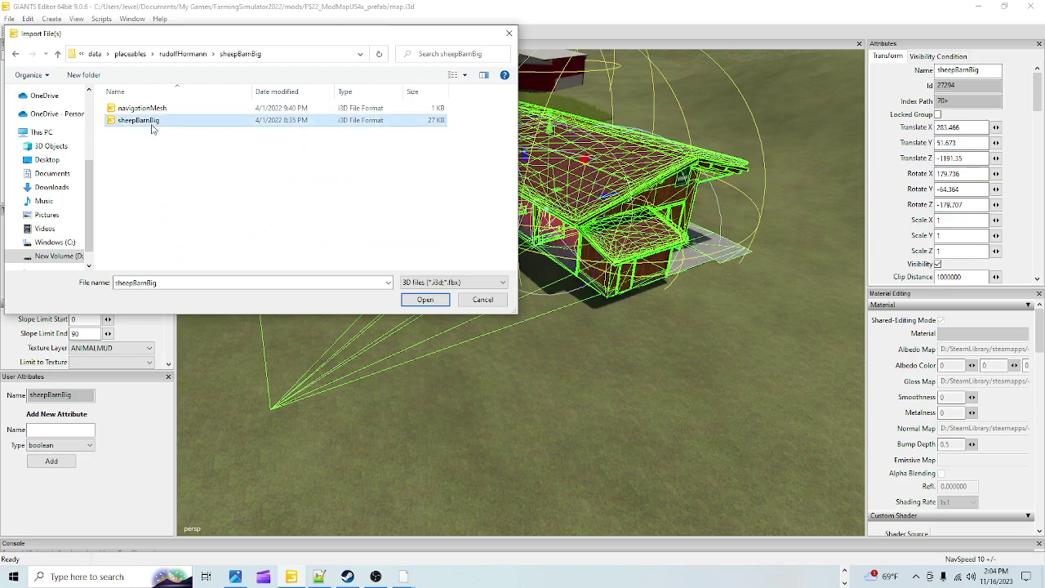
click(418, 304)
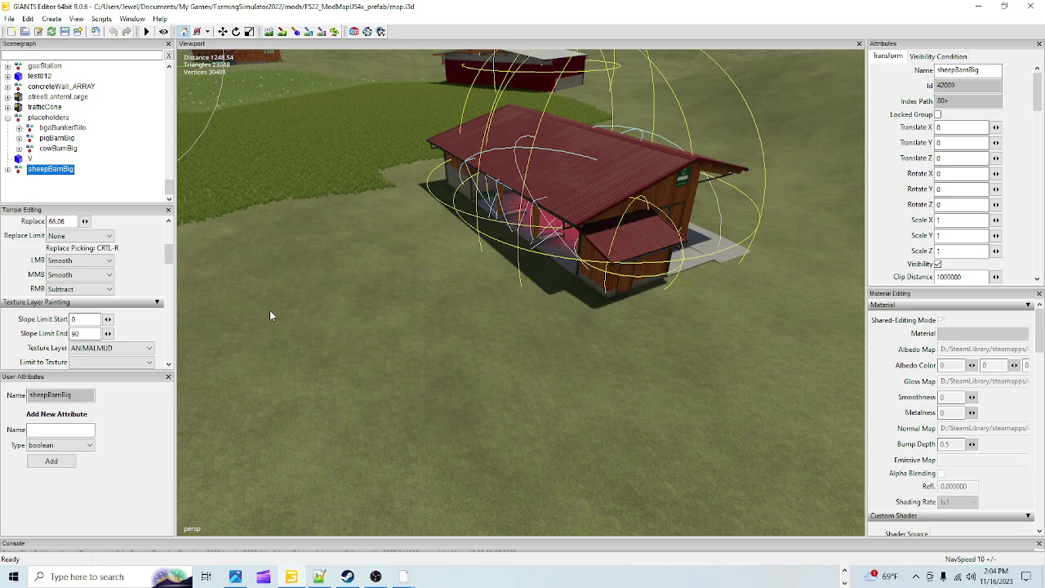
ctrl+click(370, 372)
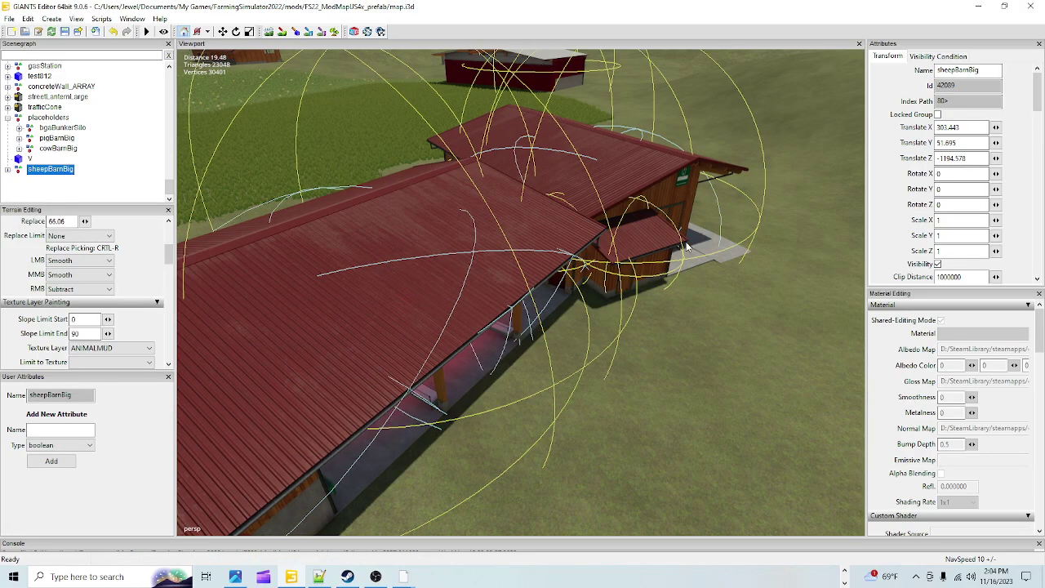
- Reposition the imported sheepBarnBig on the grass at about X 308, Z -1190, farther from the existing sheep barn
scroll(689, 245, down, 6)
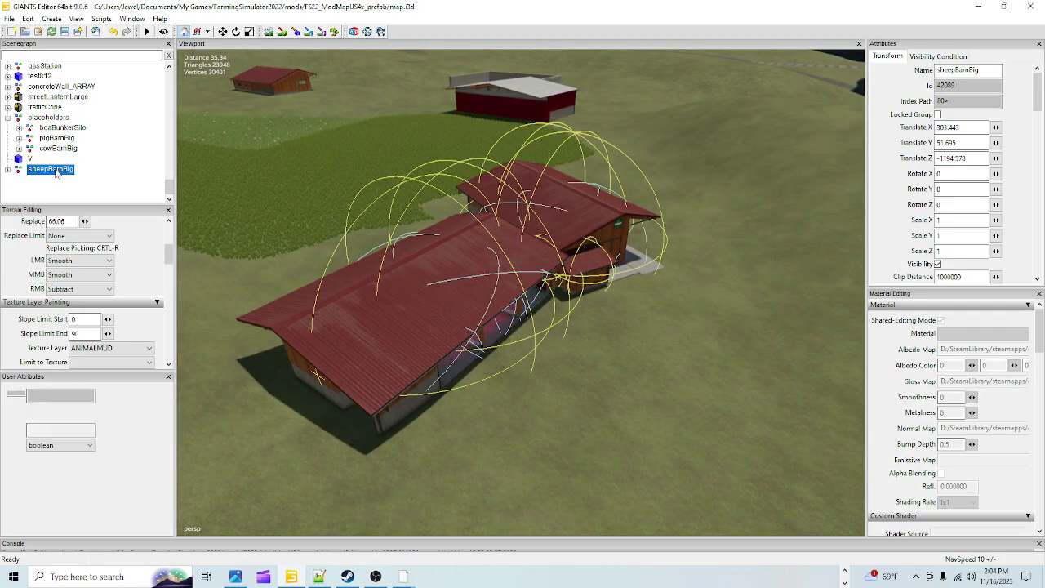
ctrl+drag(515, 315, 457, 375)
scroll(533, 308, up, 6)
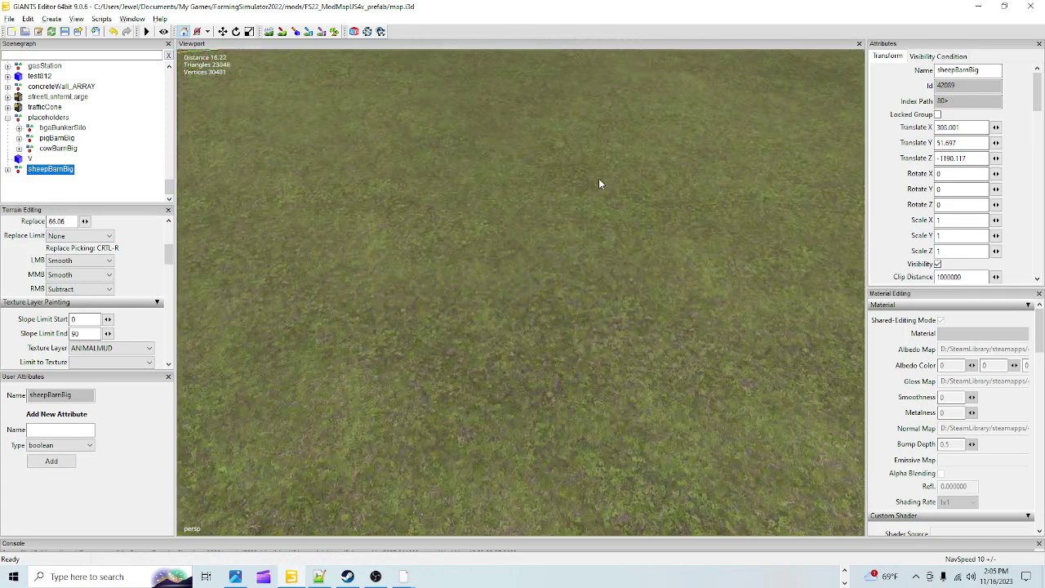
scroll(496, 246, down, 4)
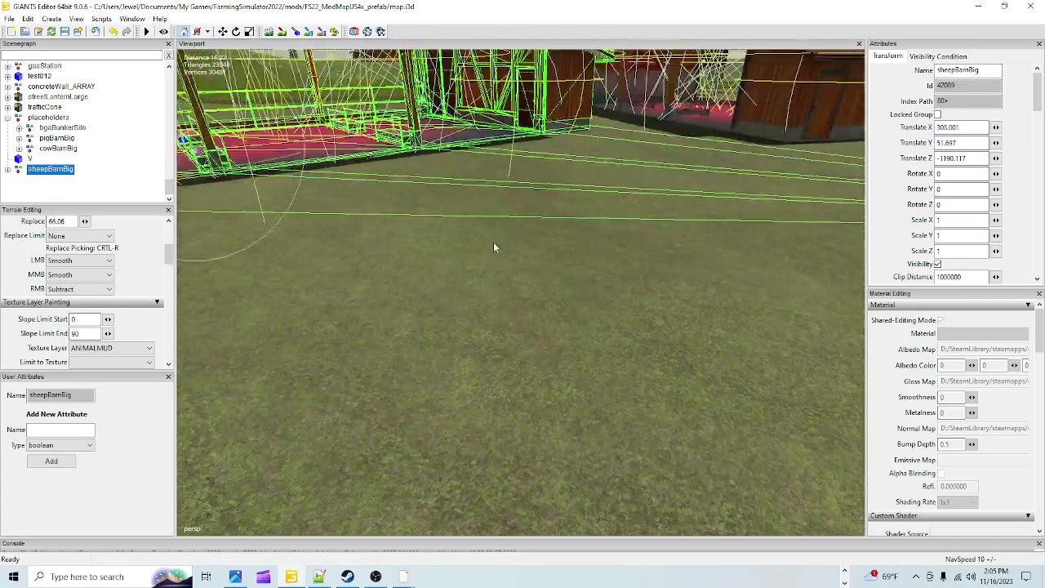
right_drag(466, 240, 471, 295)
scroll(471, 295, down, 3)
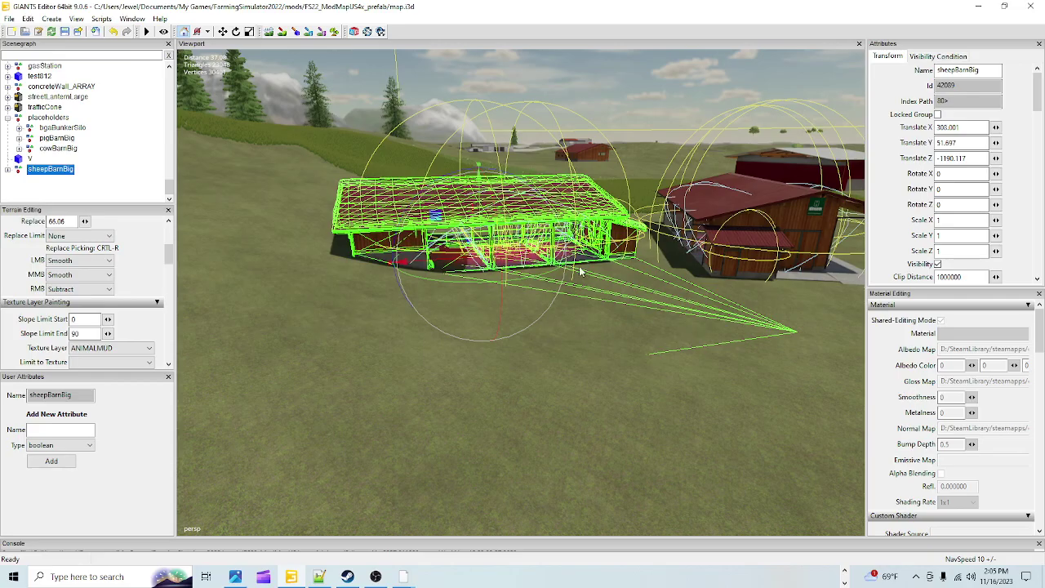
- Raise the imported sheepBarnBig above the terrain to a Translate Y of about 52.6 and inspect both barns at ground level
scroll(530, 339, up, 3)
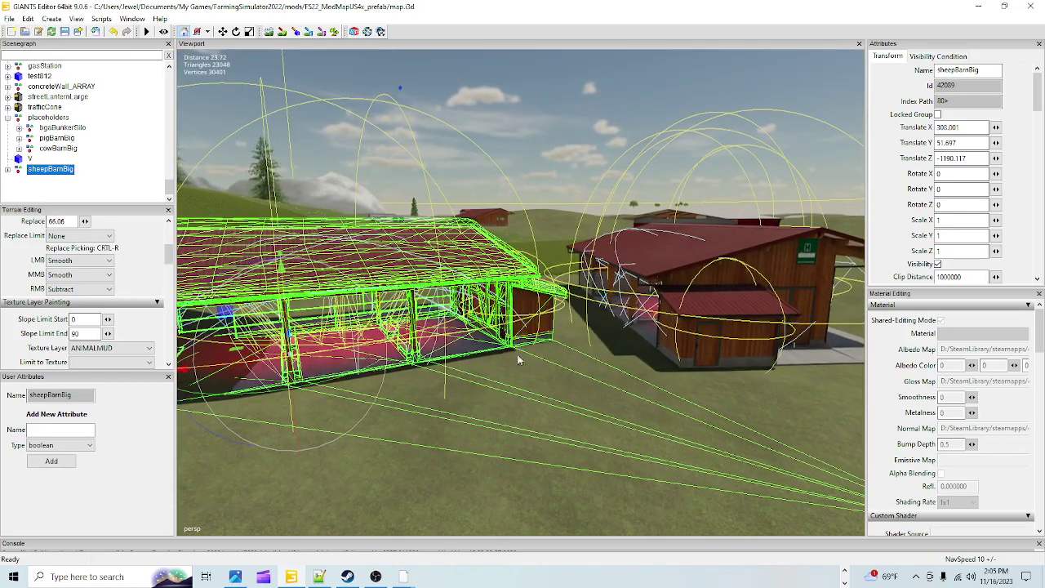
scroll(540, 341, up, 4)
scroll(479, 291, down, 5)
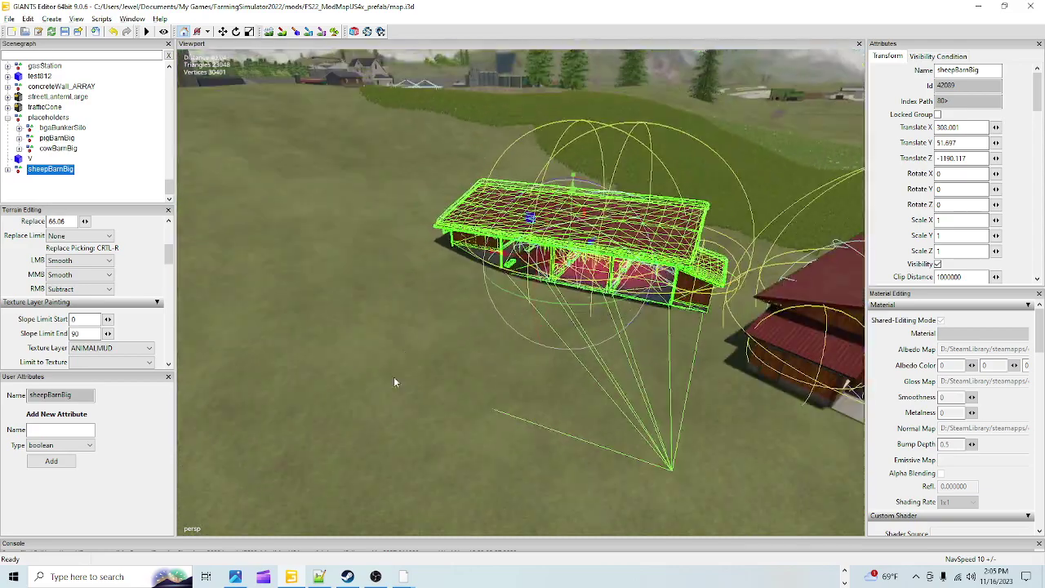
middle_drag(400, 351, 413, 217)
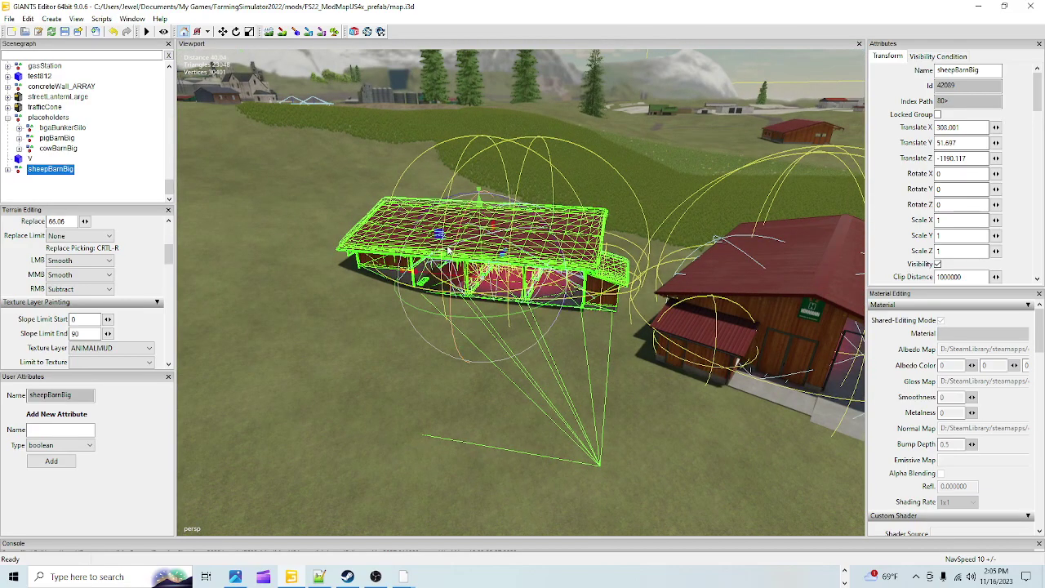
middle_drag(503, 334, 479, 338)
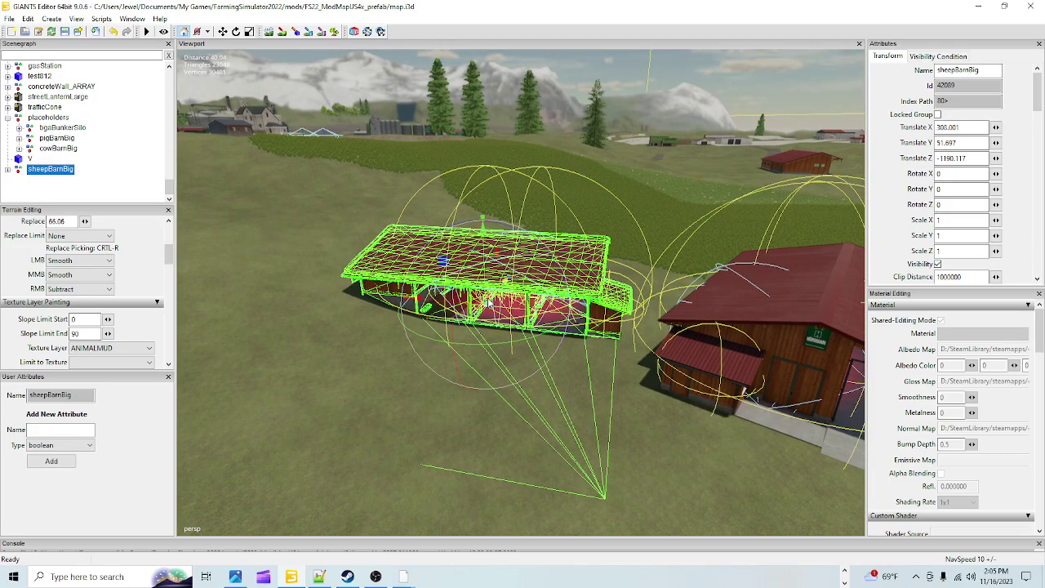
drag(484, 279, 486, 267)
middle_drag(578, 379, 695, 91)
scroll(606, 239, up, 5)
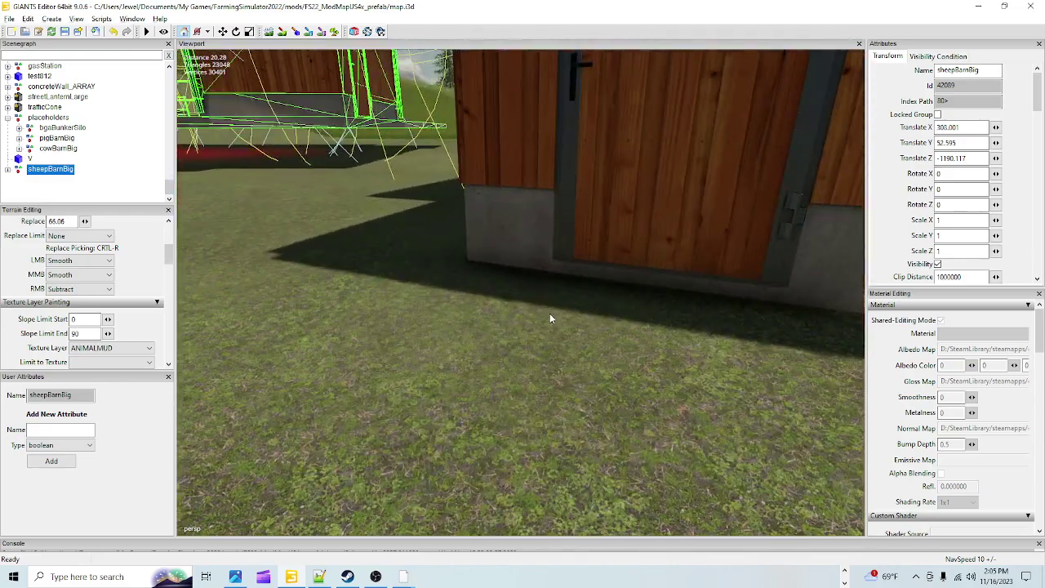
scroll(619, 311, up, 10)
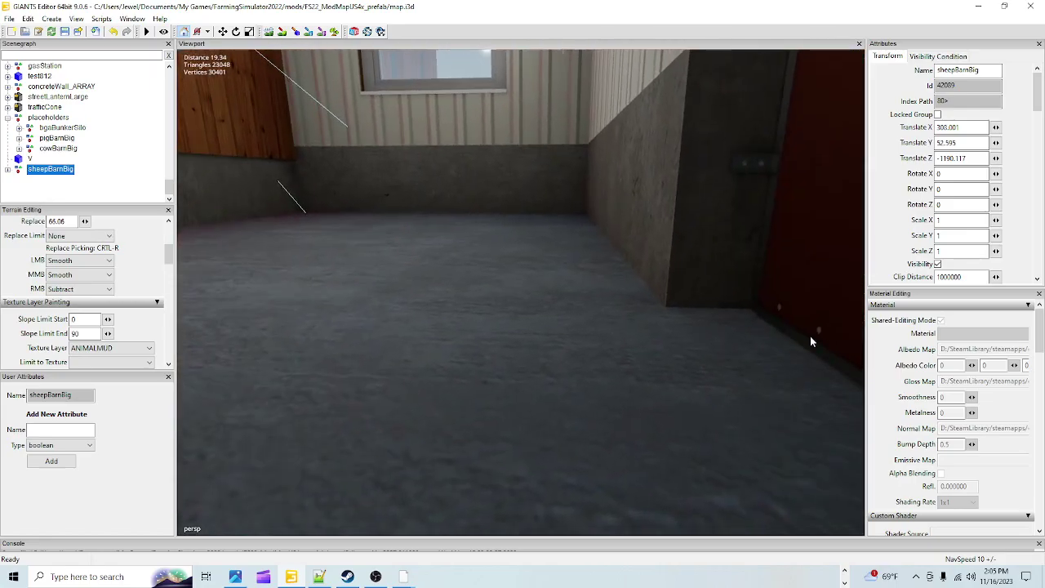
right_drag(810, 335, 518, 312)
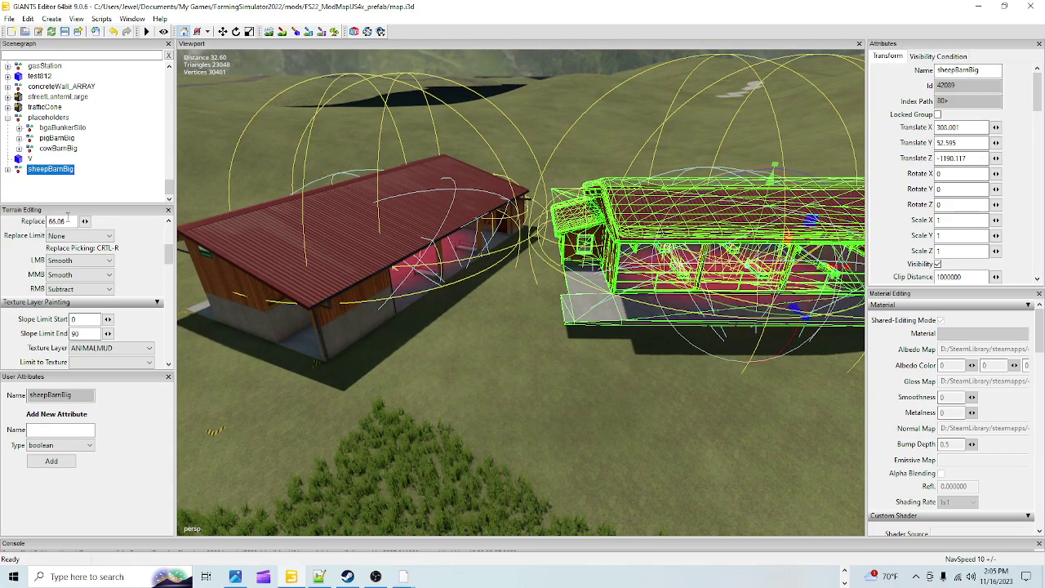
- Delete the newly imported sheepBarnBig group from the scene, keeping the original sheep barn
click(54, 171)
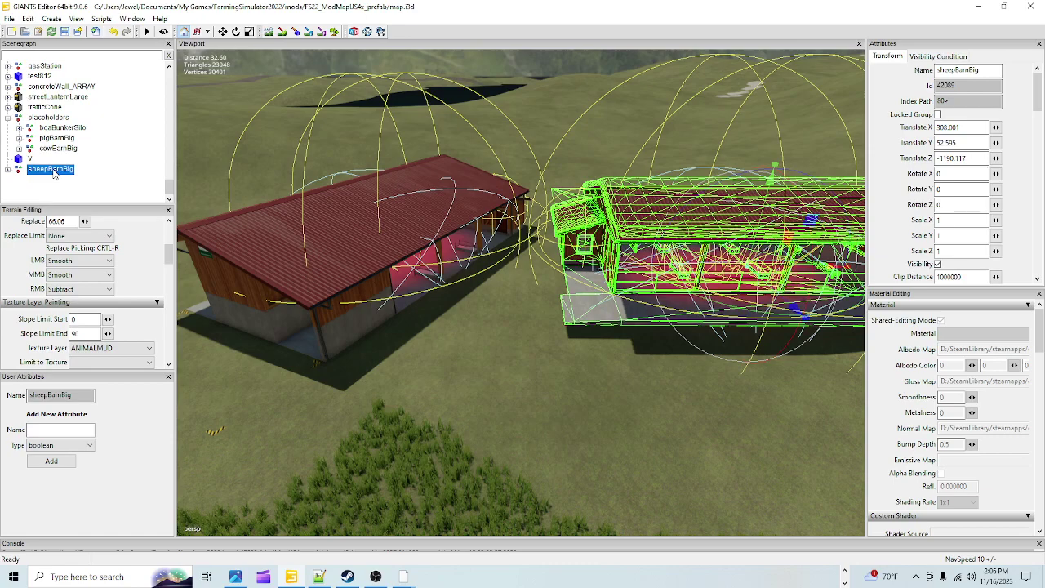
mouse_move(54, 172)
mouse_down()
mouse_move(52, 125)
mouse_move(65, 190)
mouse_up()
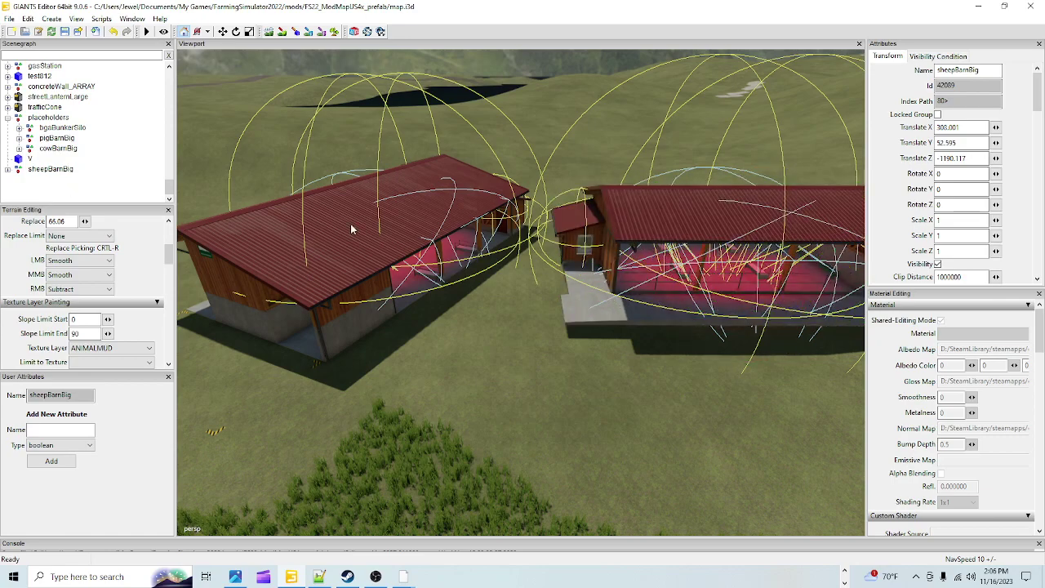
click(665, 212)
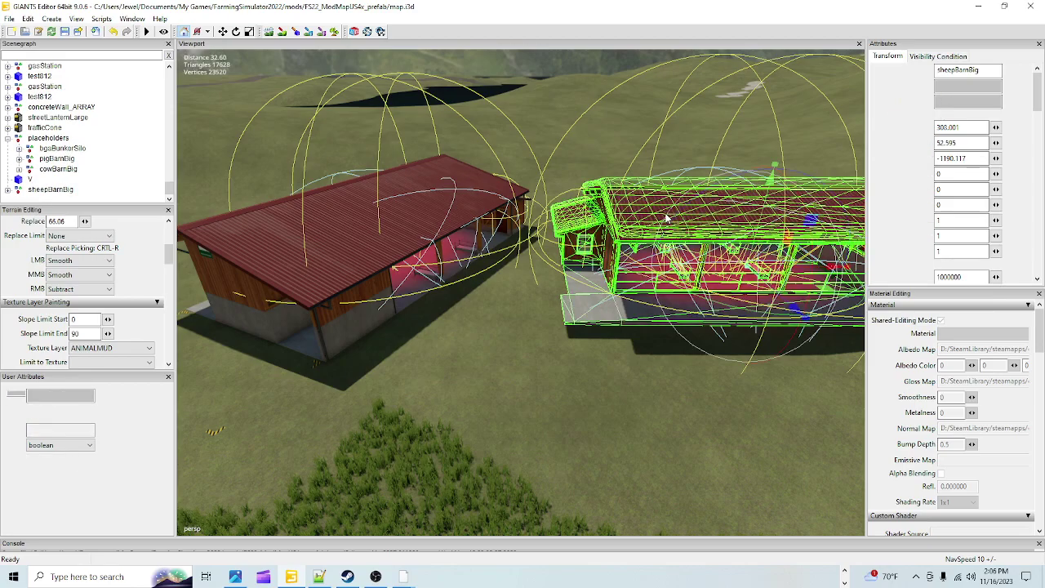
scroll(89, 160, up, 3)
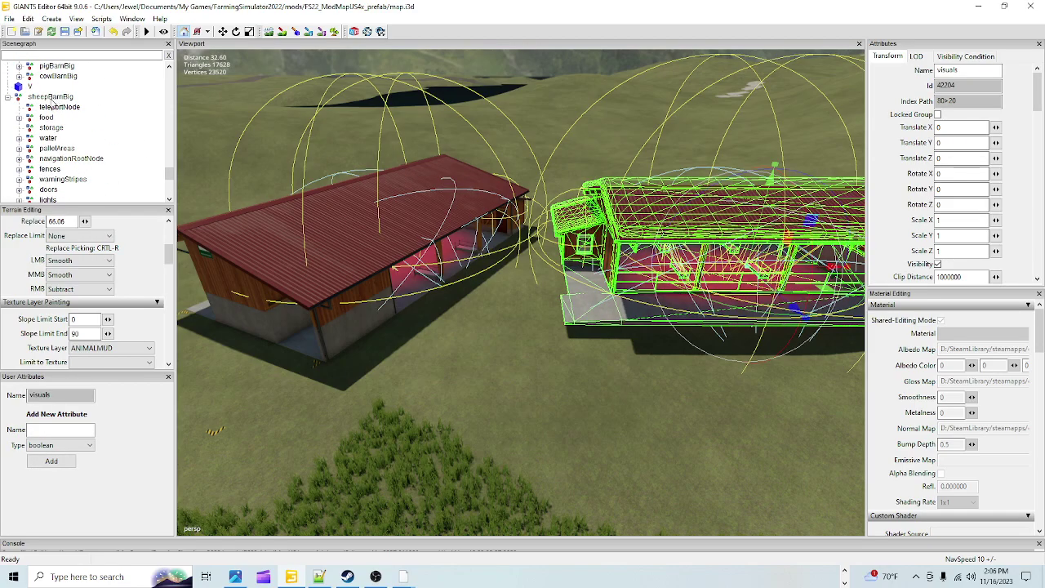
click(45, 98)
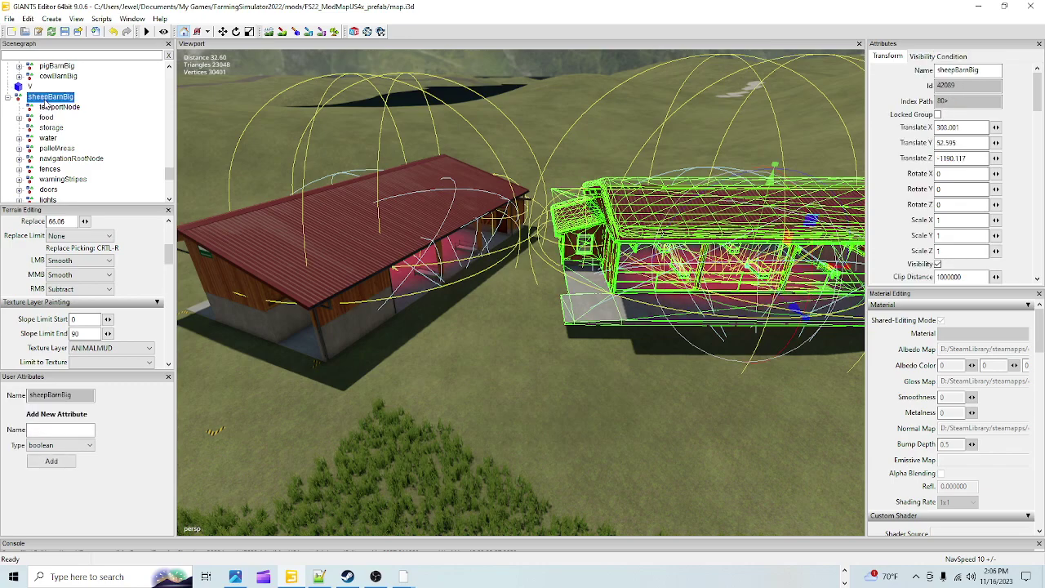
click(17, 97)
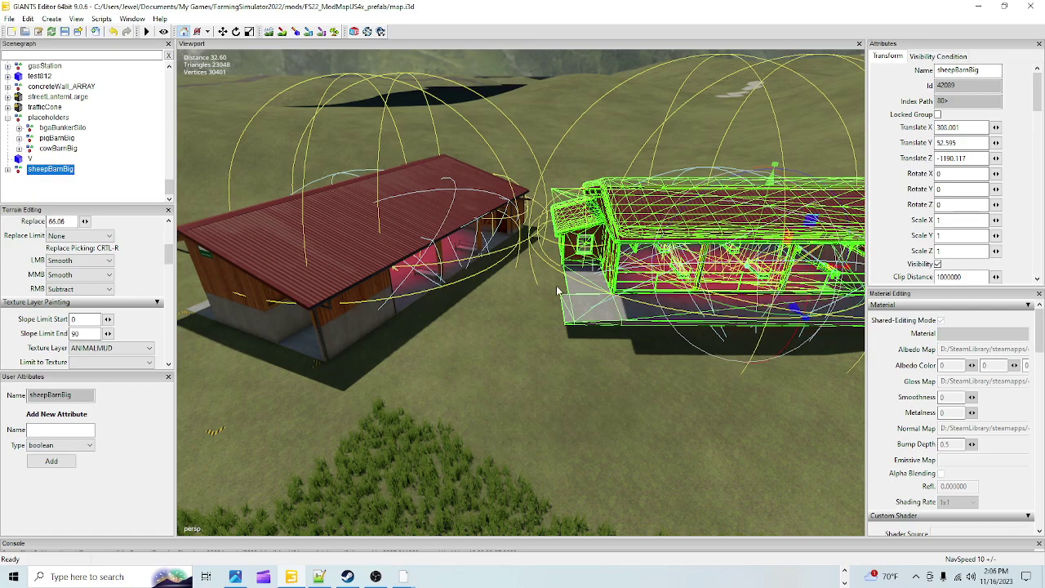
key(Delete)
- Move the original sheep barn's top-level sheepBarnBig group into the placeholders group and save the map
click(347, 238)
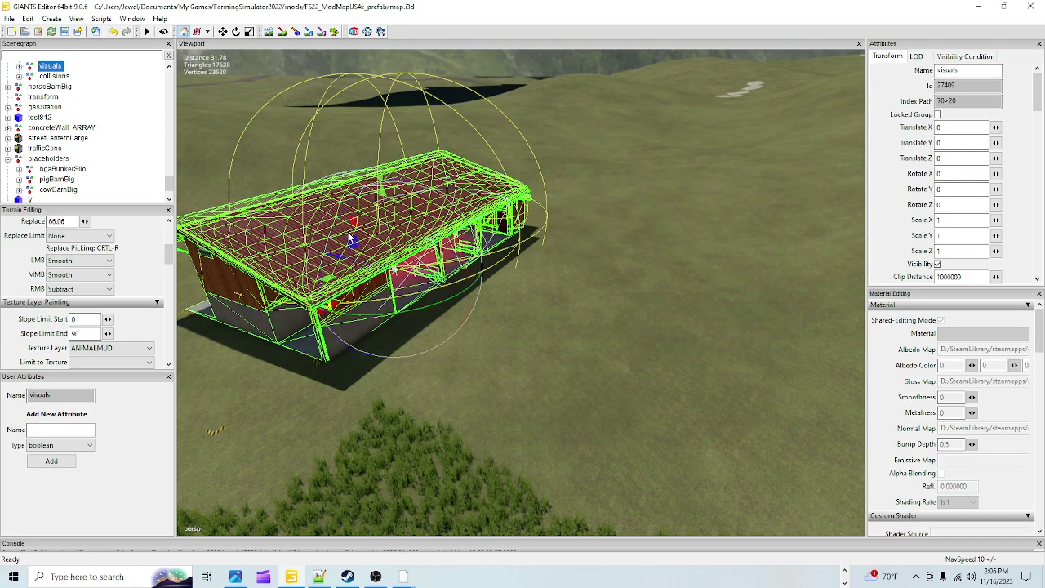
key(f)
scroll(62, 134, up, 5)
scroll(61, 134, up, 3)
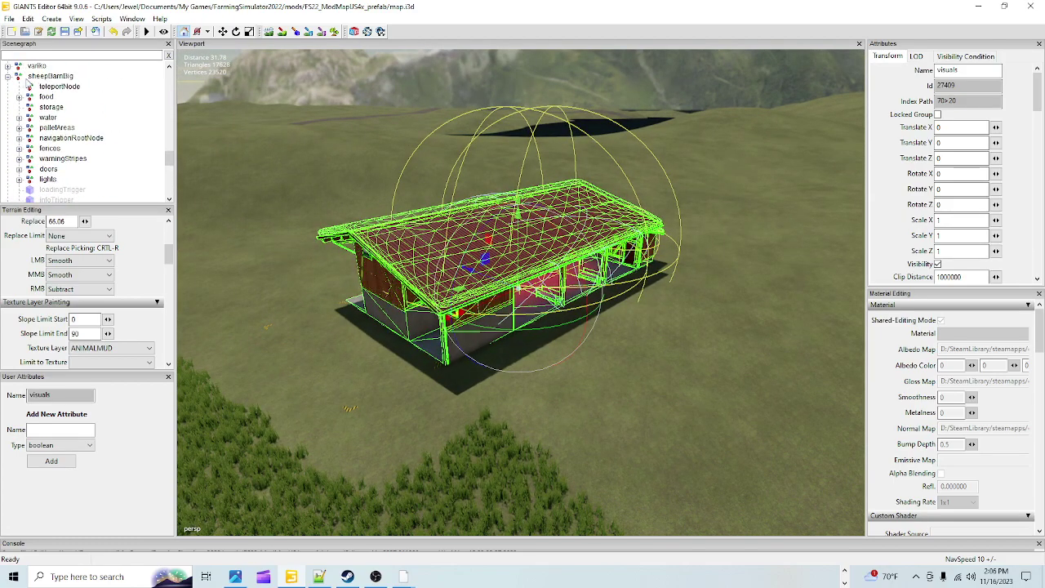
click(18, 76)
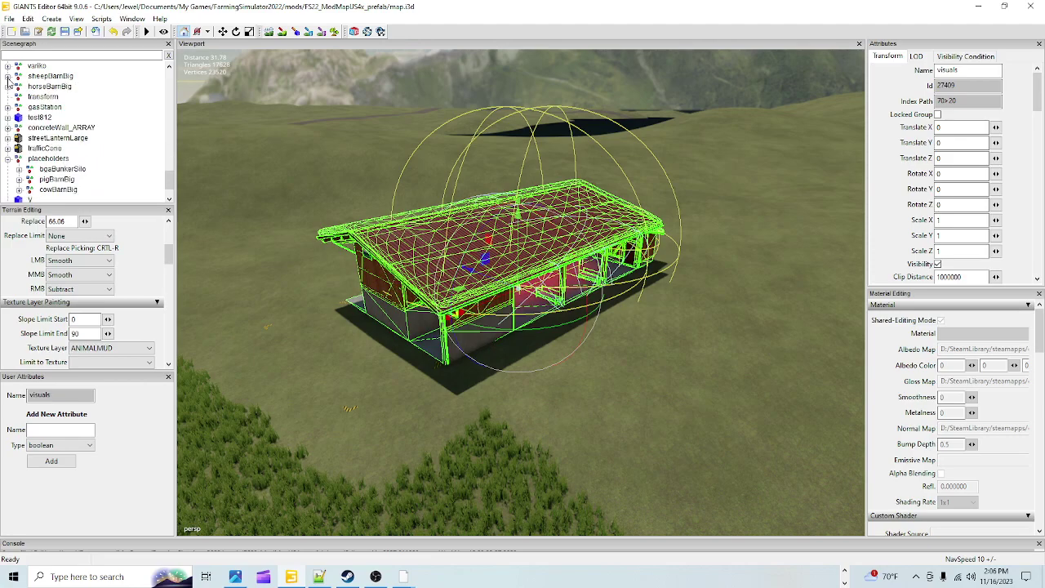
click(45, 78)
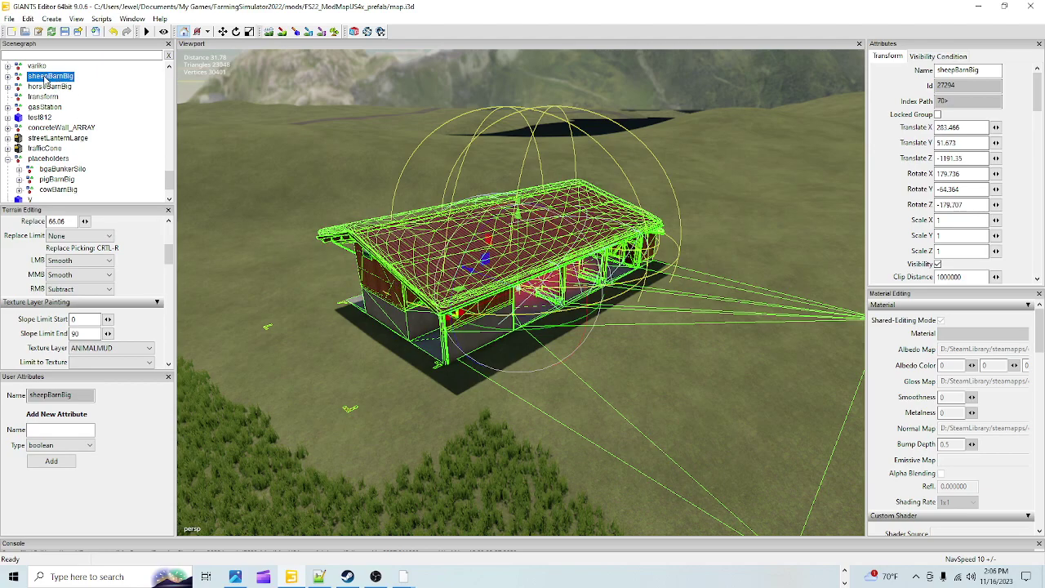
click(54, 160)
drag(59, 163, 69, 168)
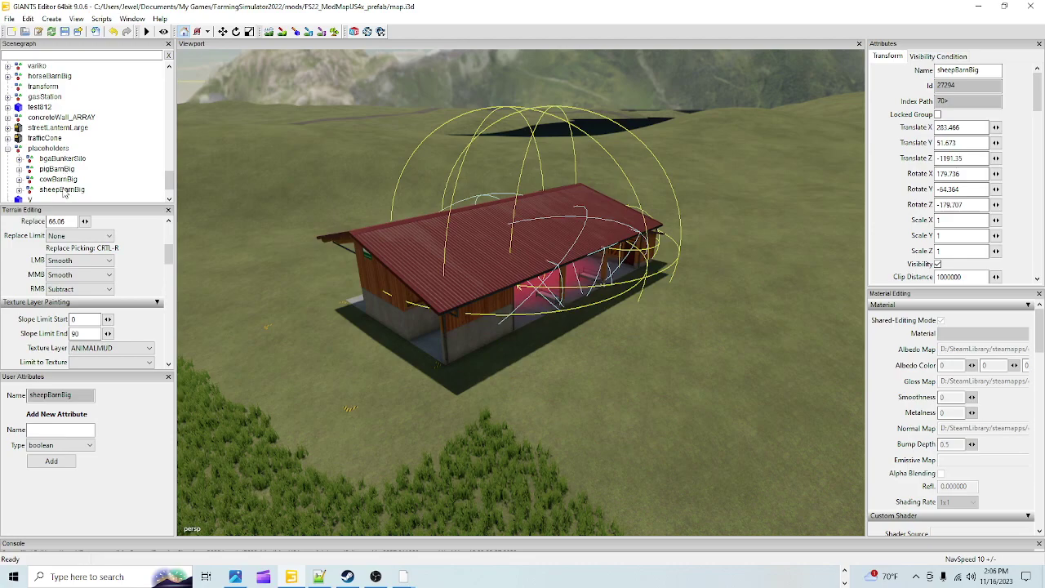
click(62, 189)
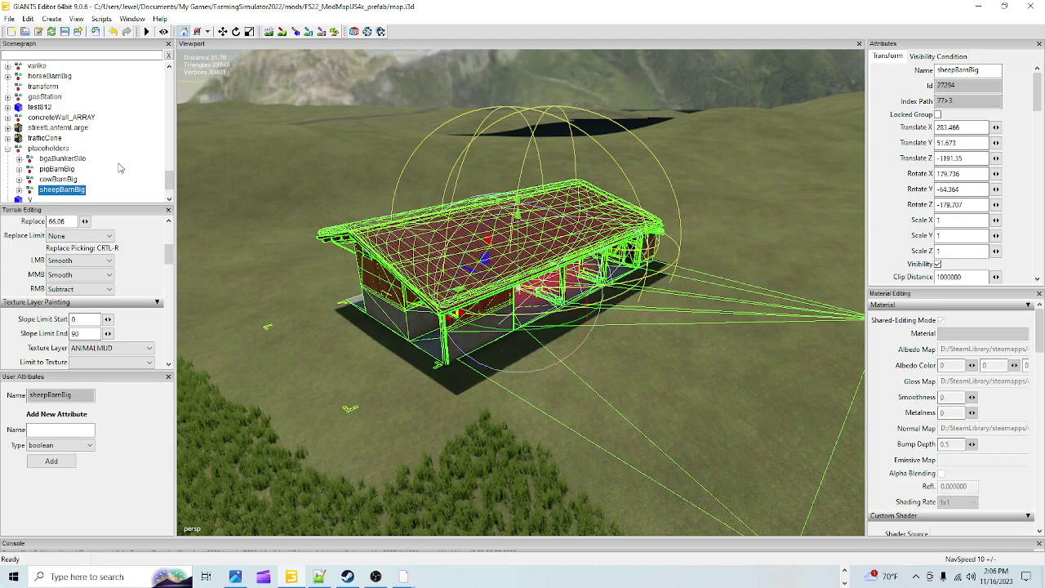
scroll(119, 168, down, 1)
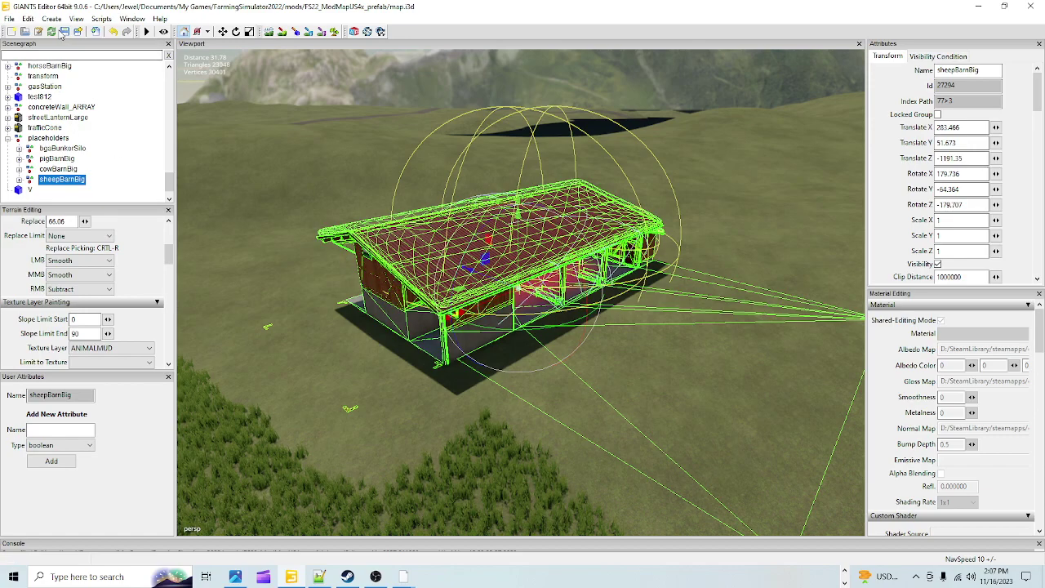
click(65, 31)
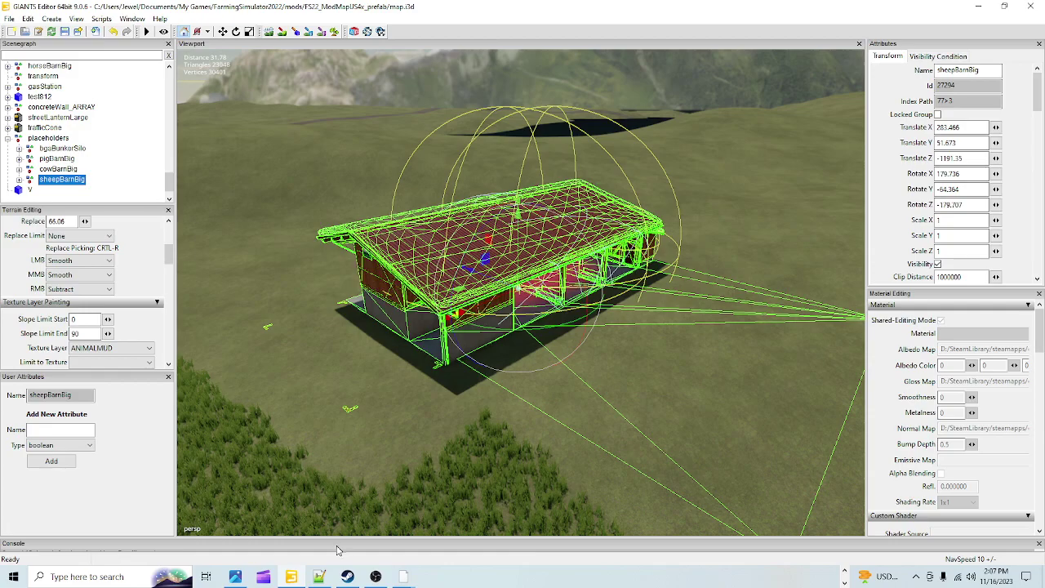
- Switch to Steam, launch Farming Simulator 22 and skip the intro to reach the main menu
click(347, 576)
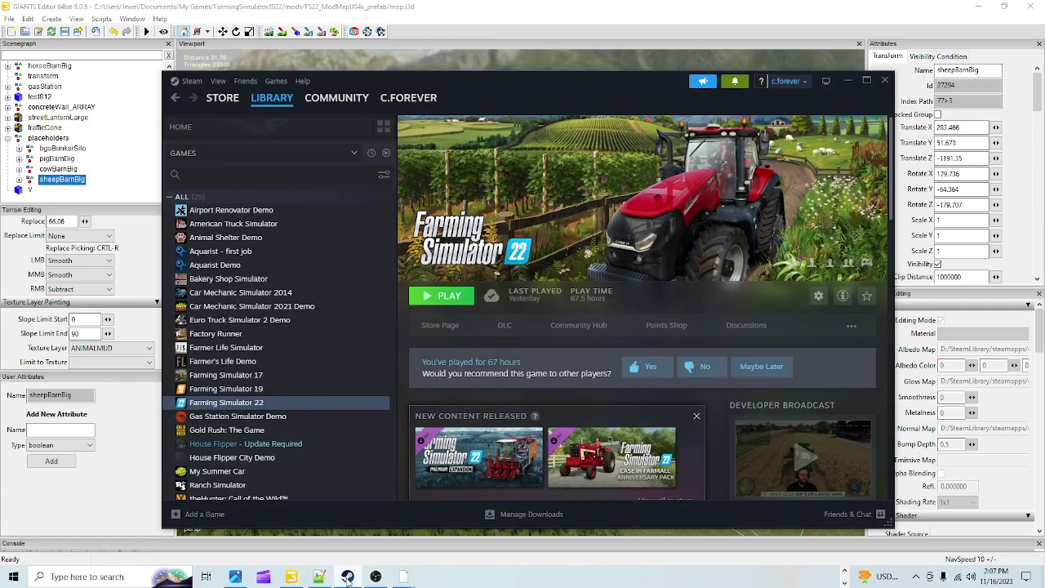
click(437, 298)
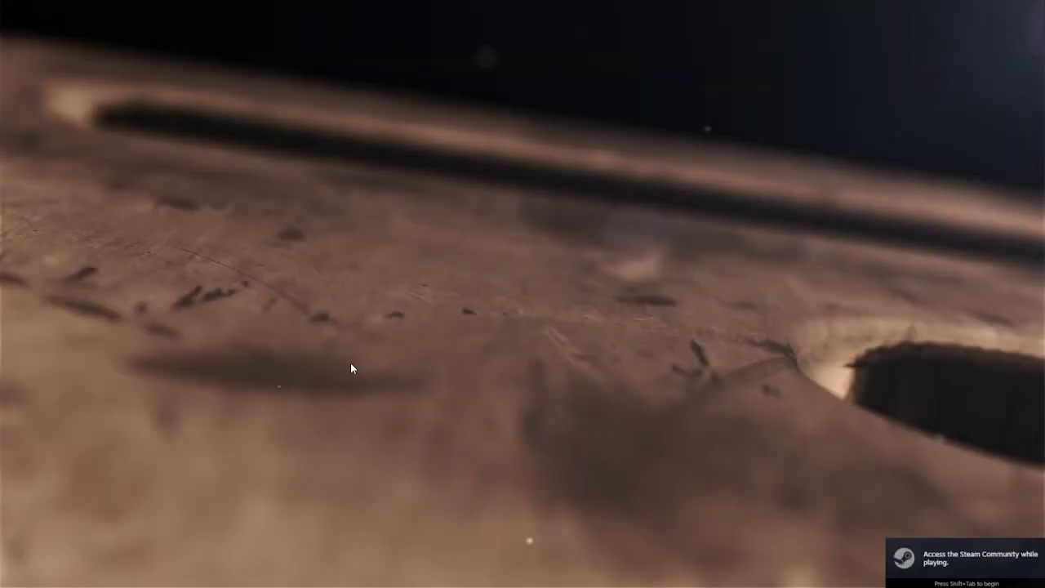
click(339, 362)
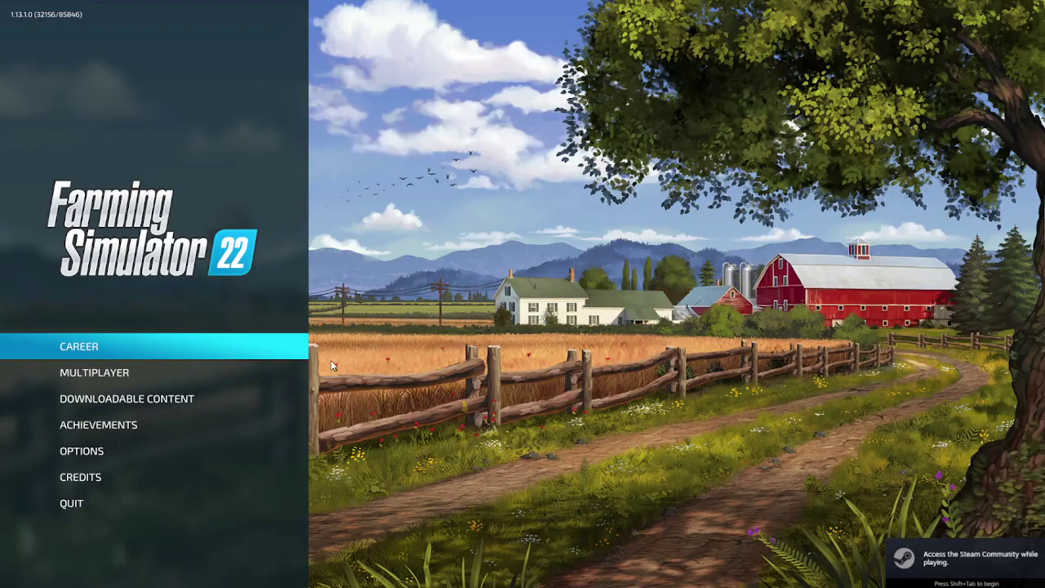
- Start a new career in an empty save slot on Mod Map US with AGI Pack, Mod Map US 4x and Platinum Expansion enabled
click(233, 351)
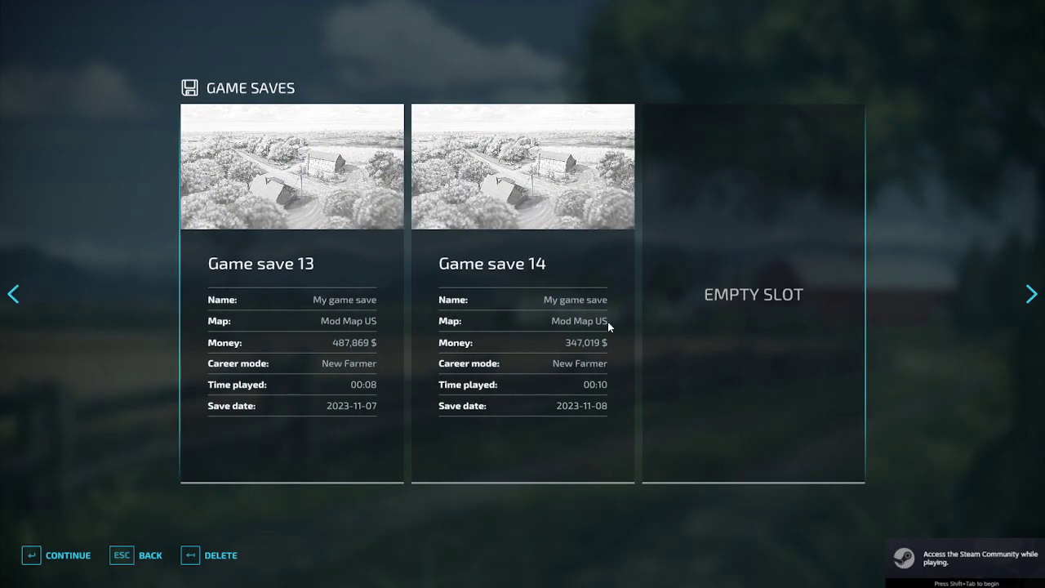
click(70, 557)
click(70, 557)
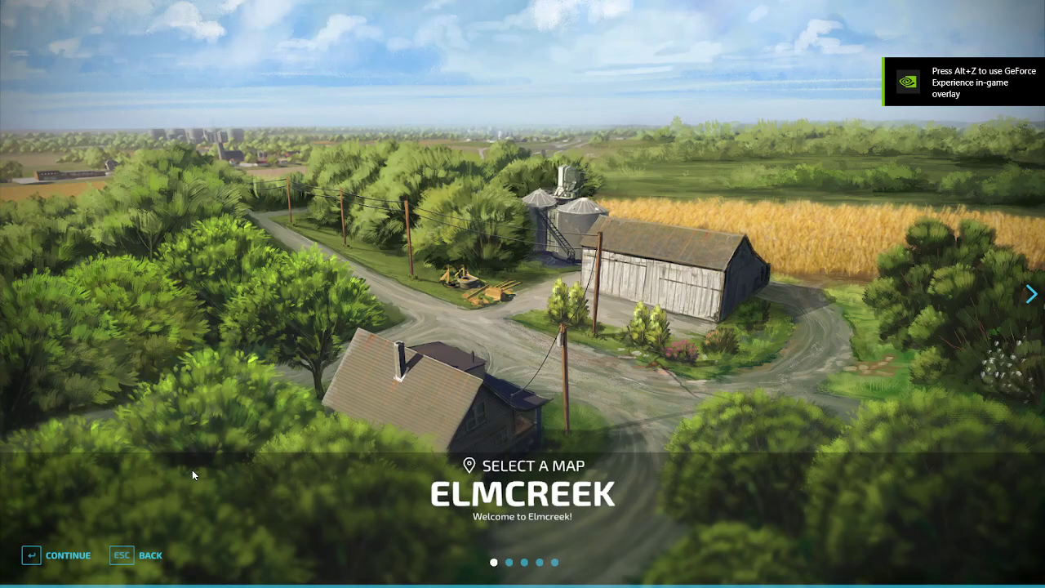
key(Left)
click(54, 556)
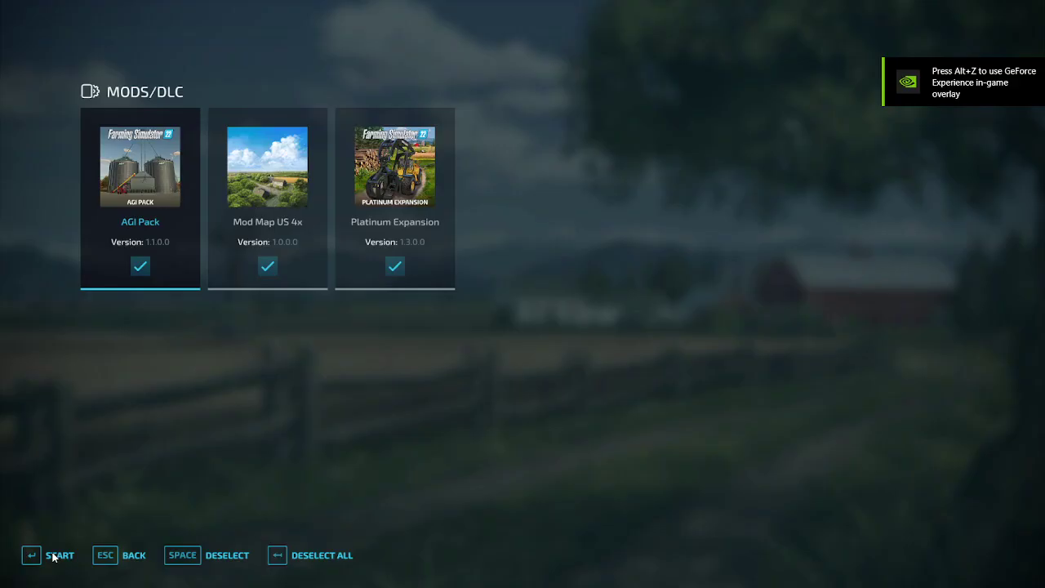
click(54, 556)
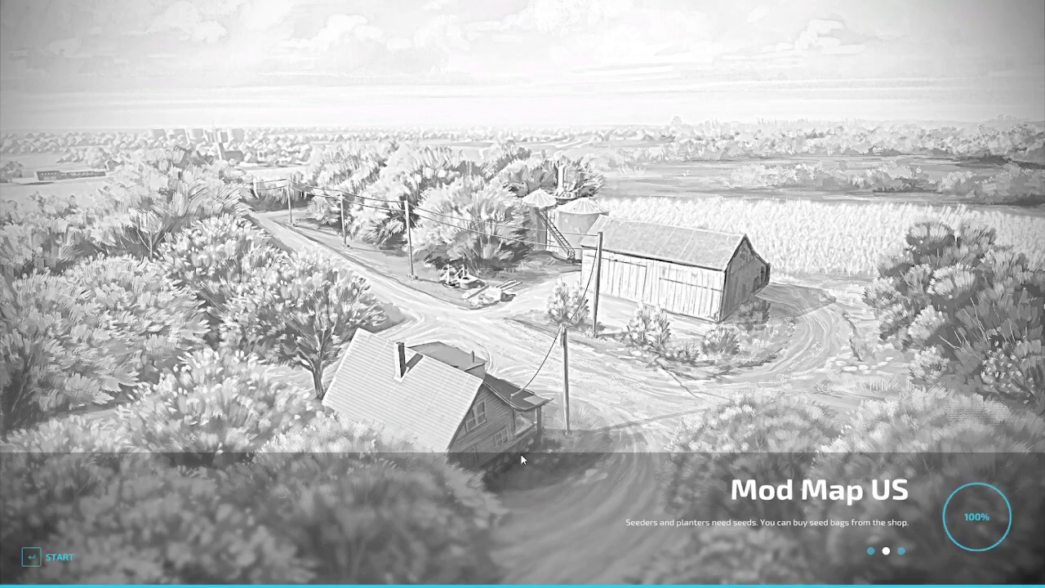
click(77, 541)
key(Escape)
- Start the loaded career and walk along the front and side of the large cow barn to inspect its triggers
key(w)
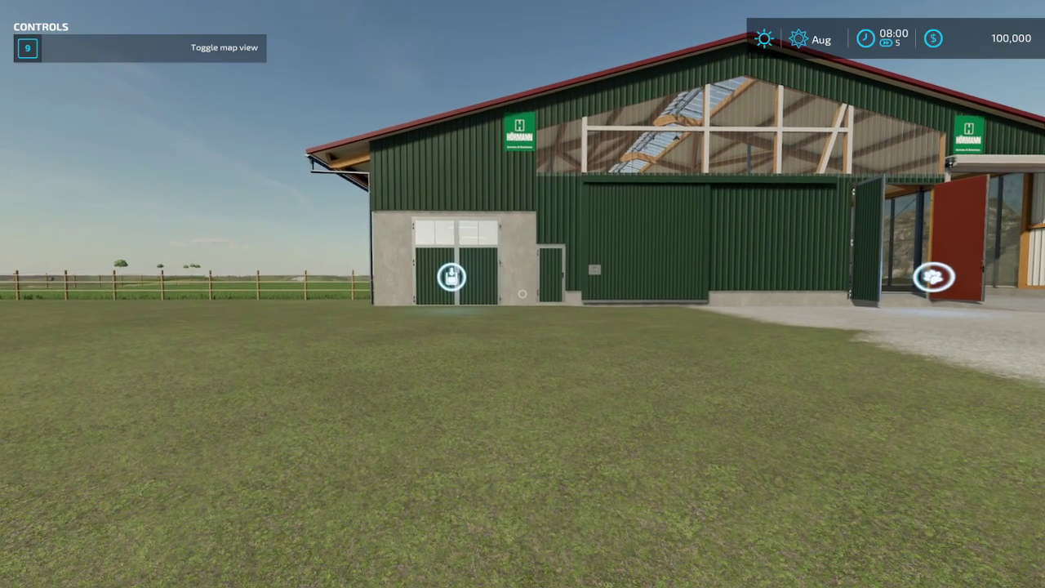
key(w)
key(w)
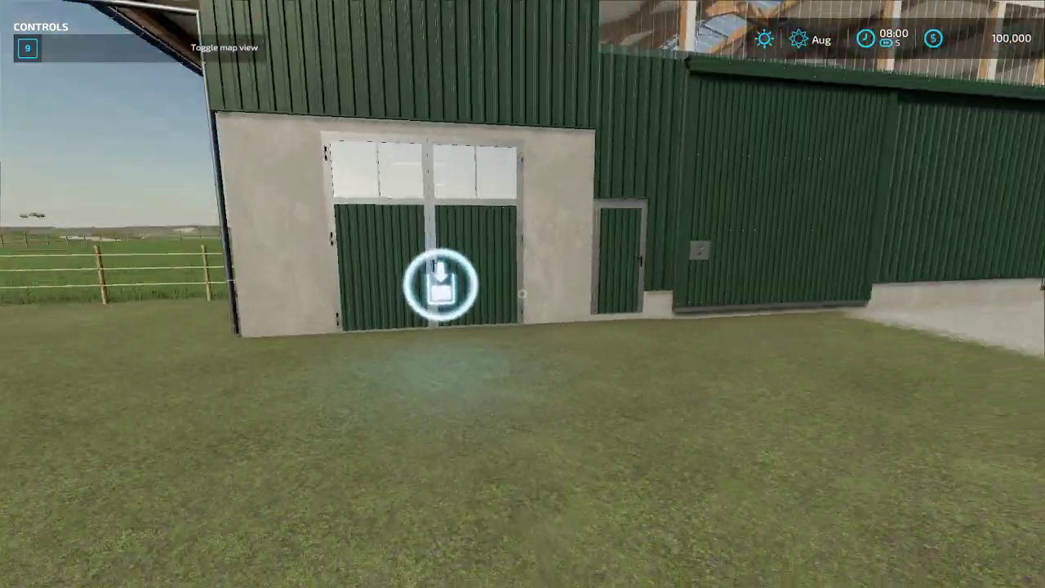
key(w)
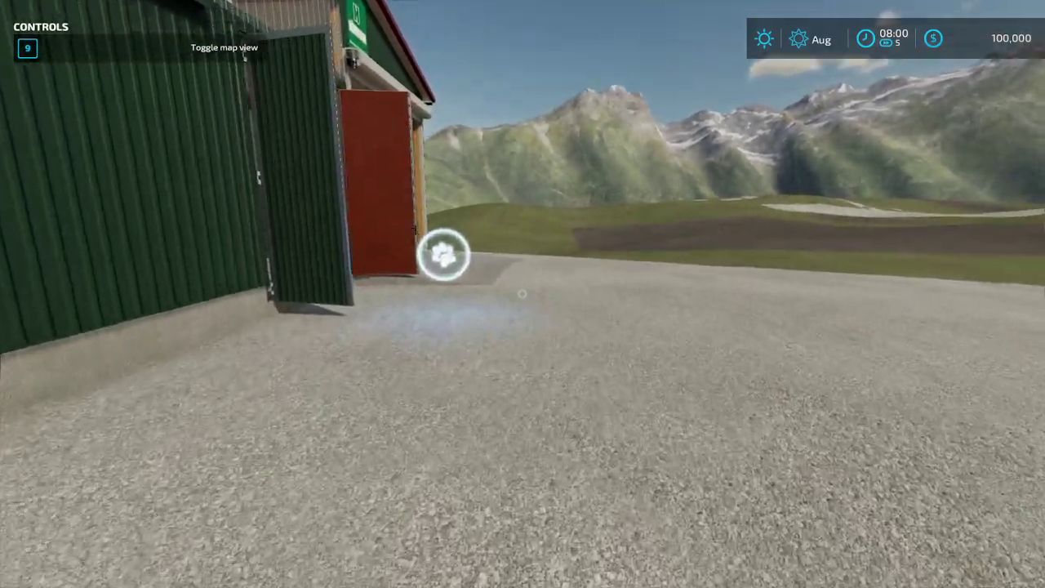
key(w)
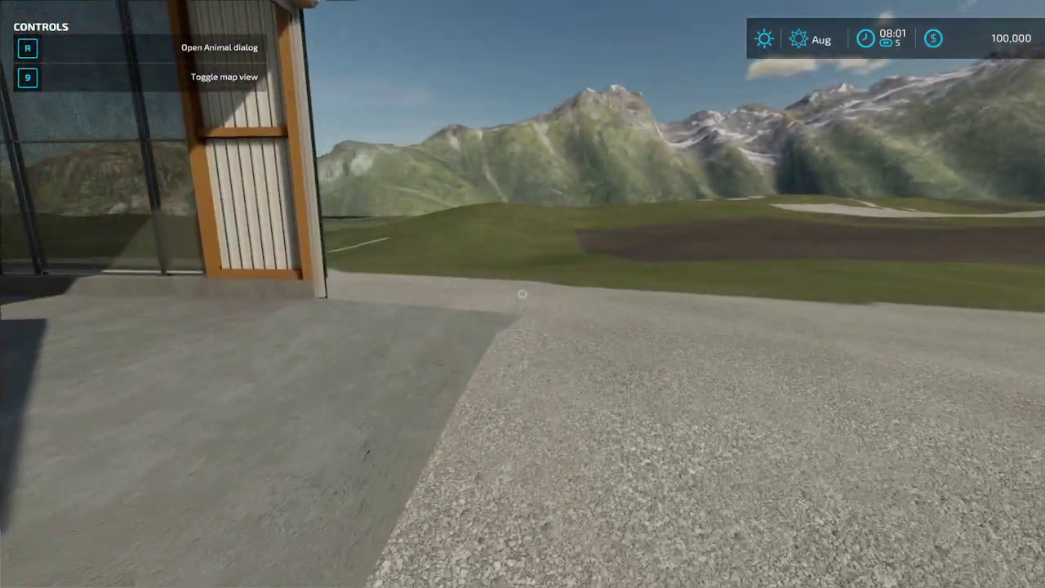
key(w)
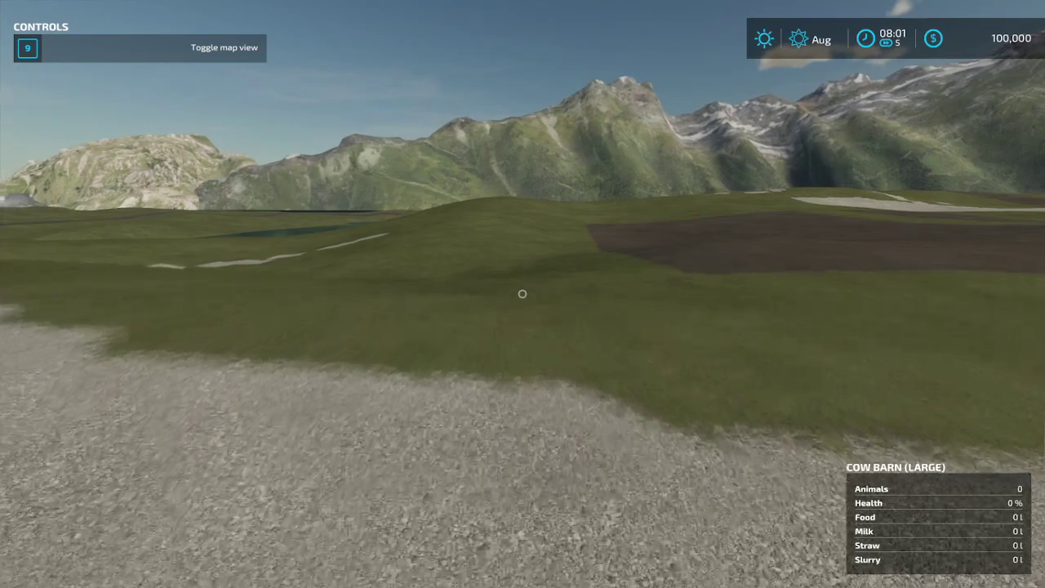
key(w)
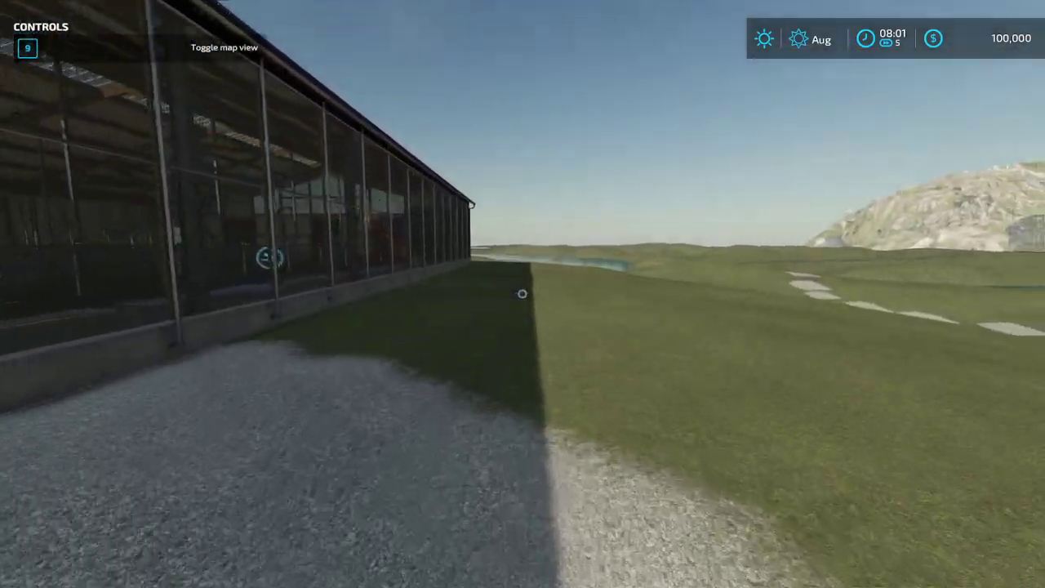
key(w)
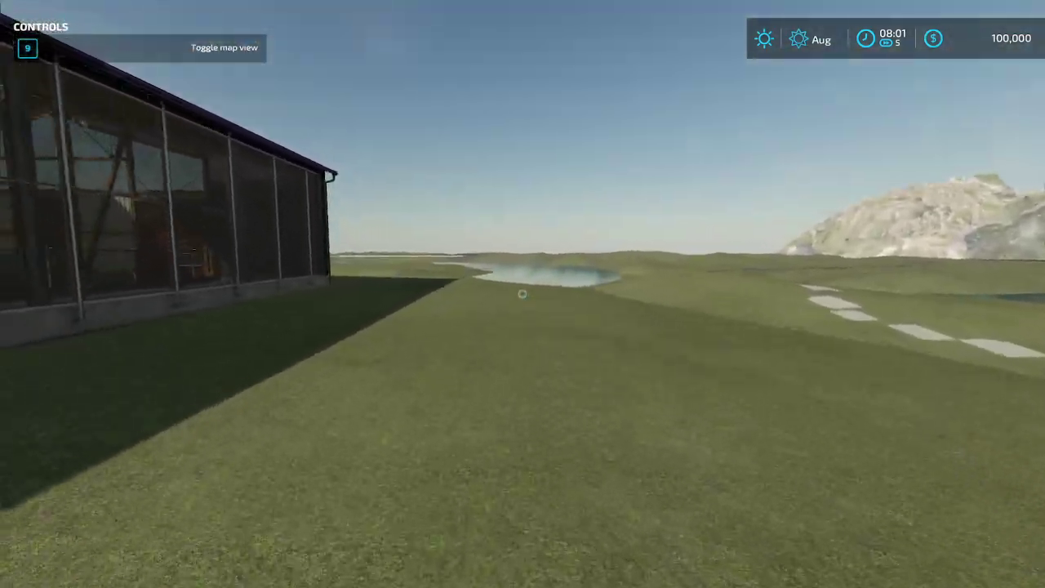
- Walk across the open land towards the red barns and survey the surroundings for a free building spot
key(w)
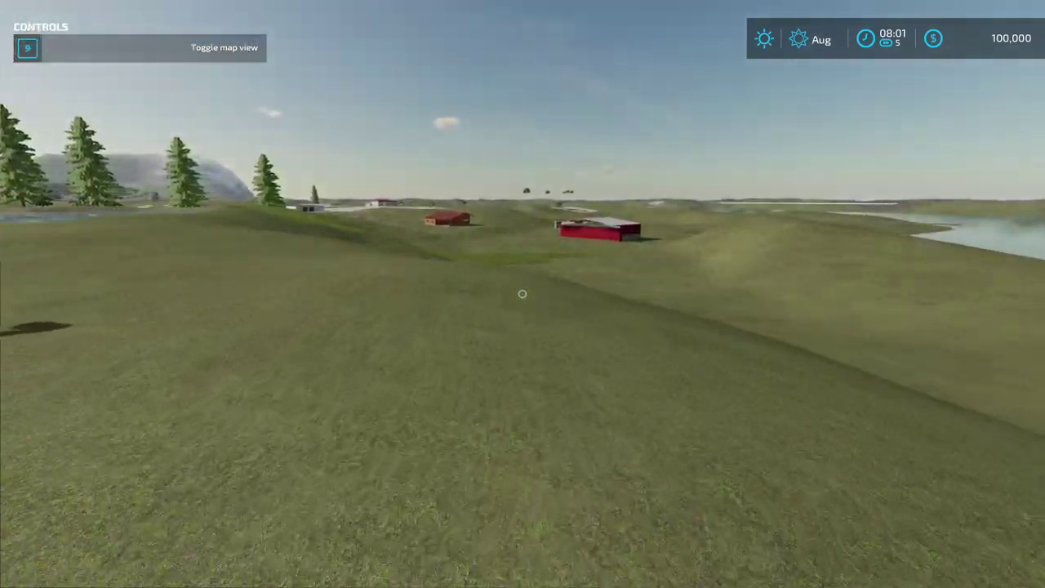
key(w)
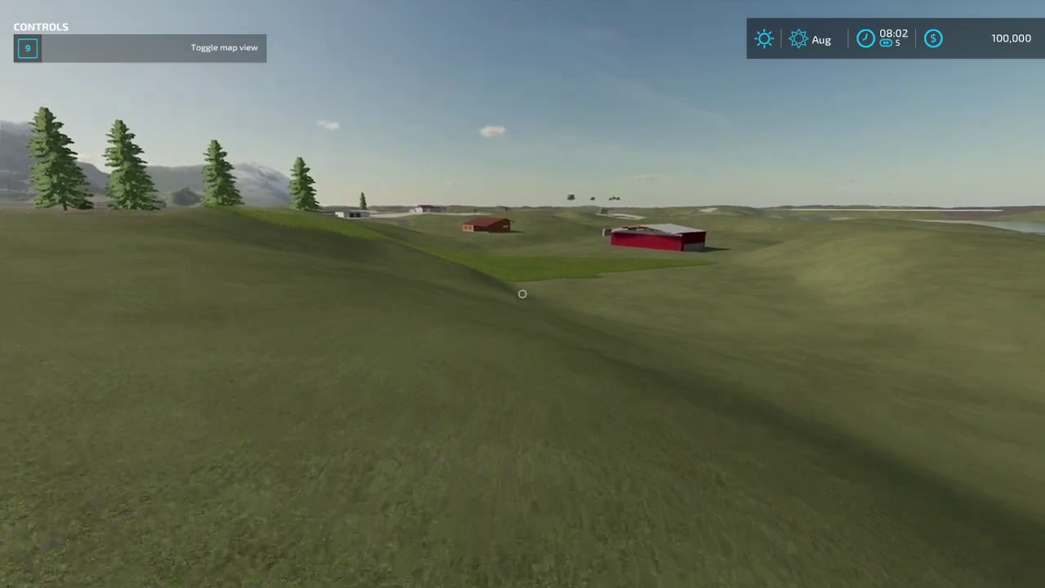
key(w)
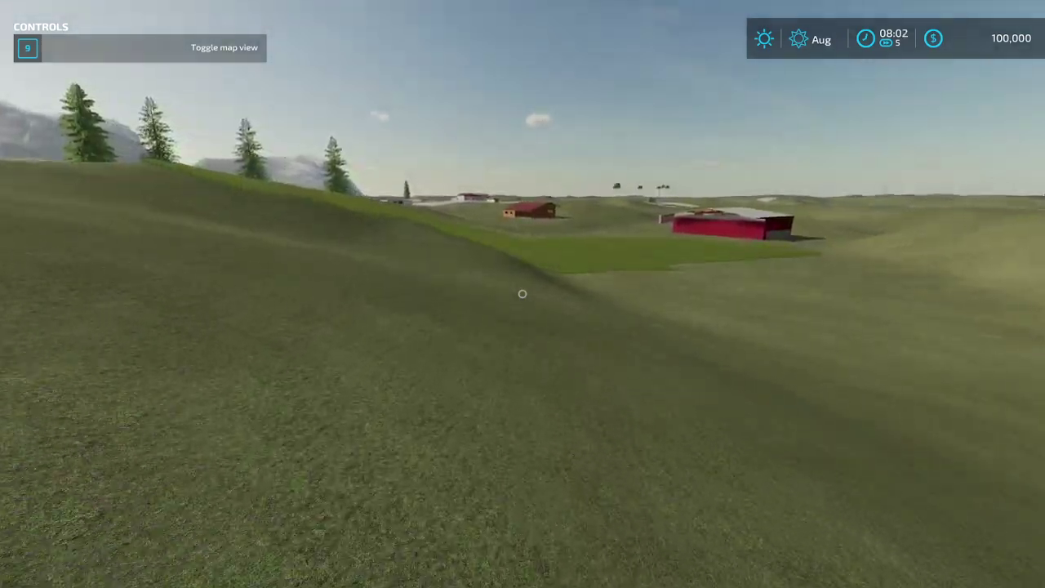
key(w)
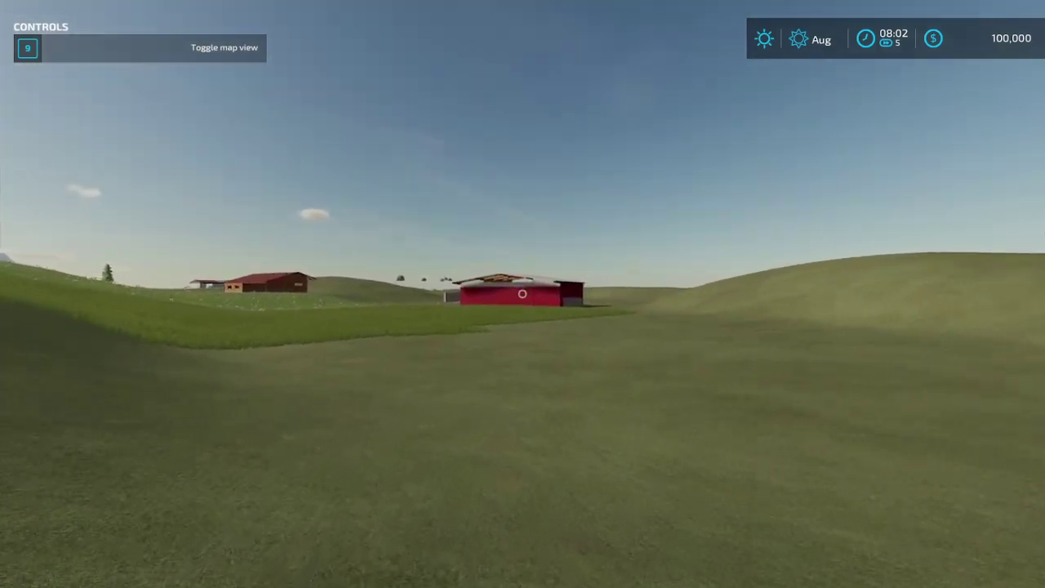
key(w)
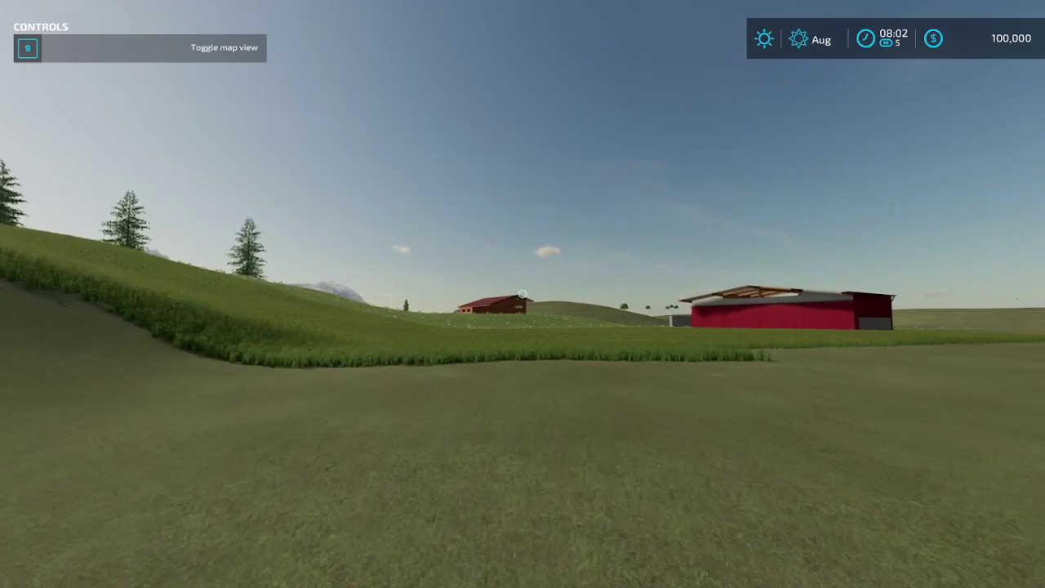
key(w)
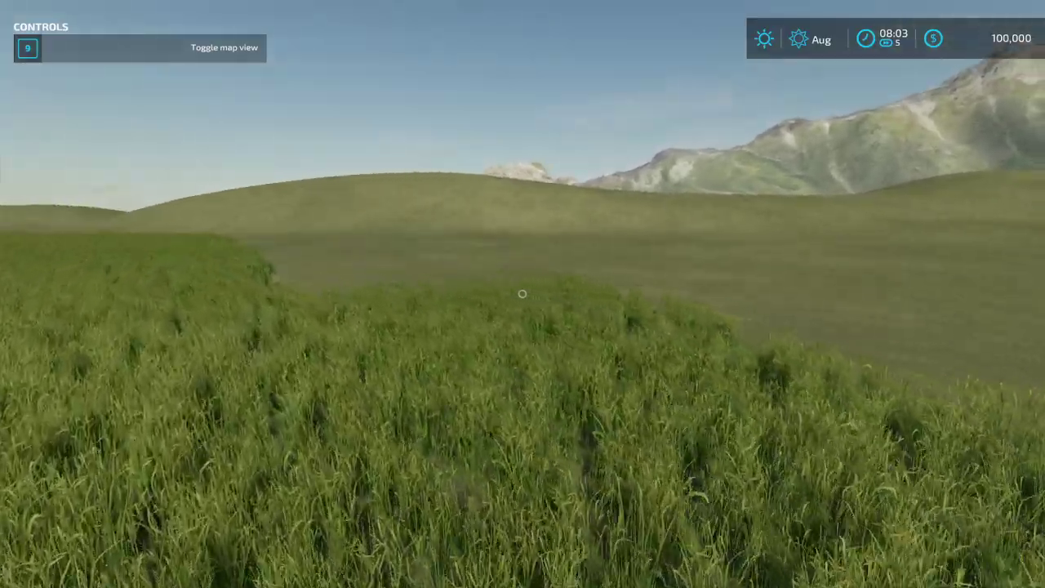
key(w)
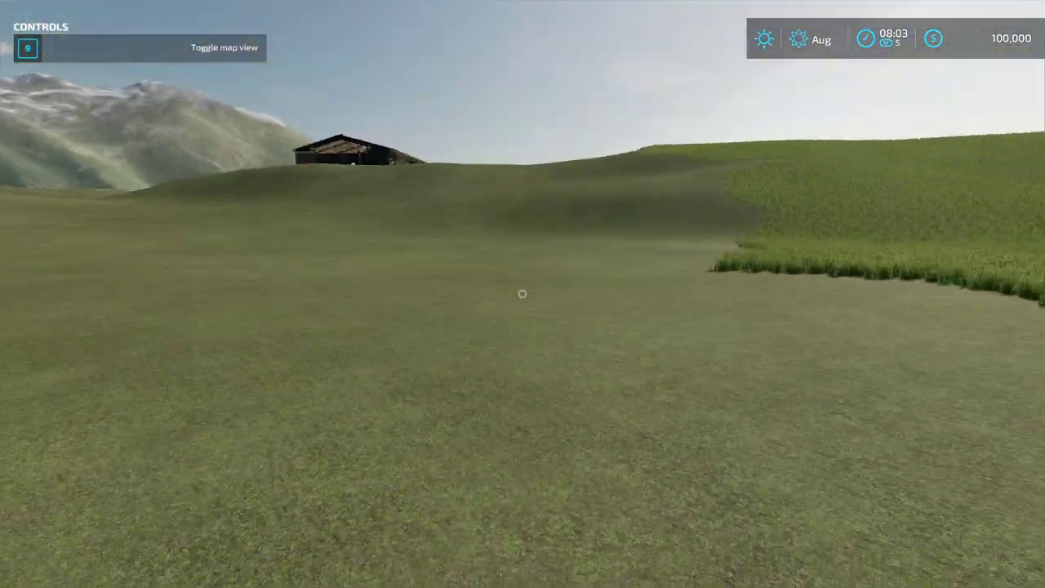
key(w)
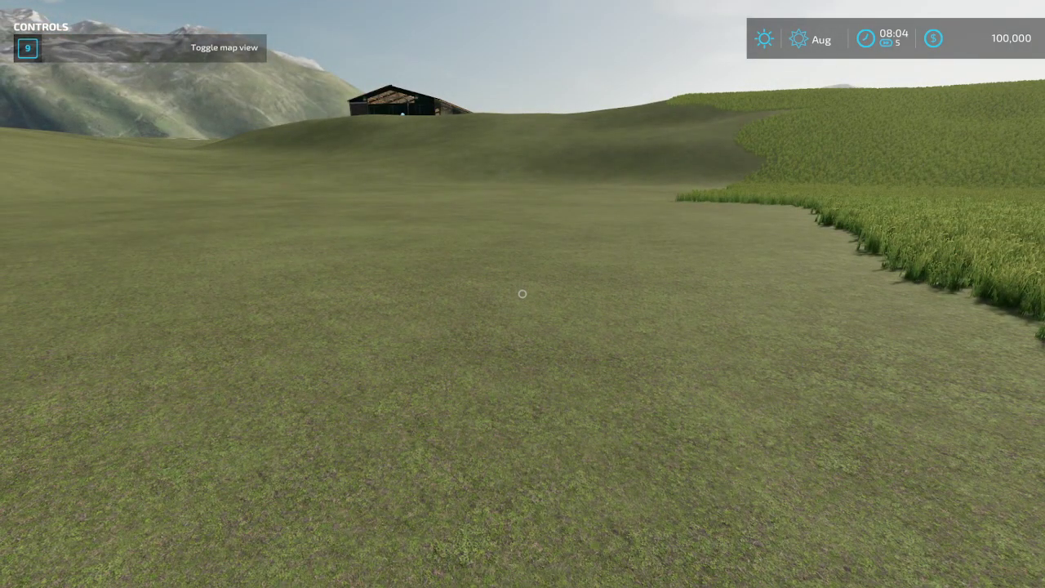
key(w)
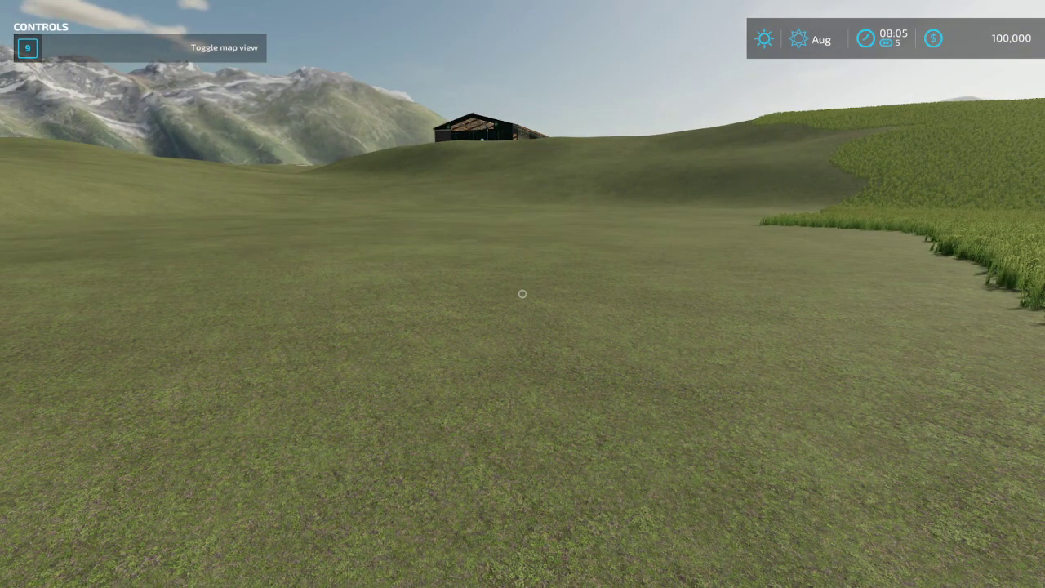
key(w)
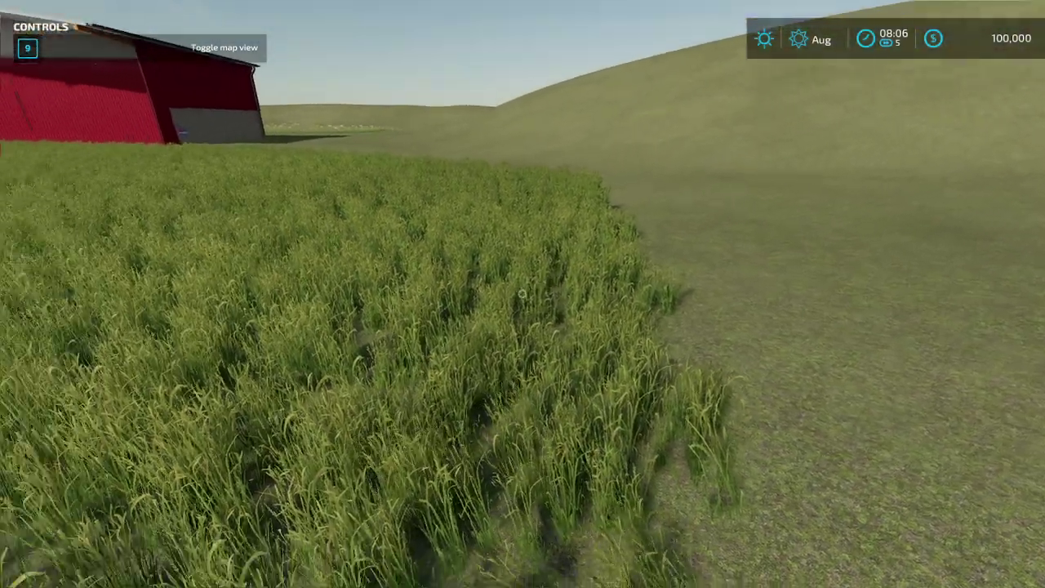
- Borrow money in $5,000 increments in the farm finances until the balance is 710,000 $
key(Escape)
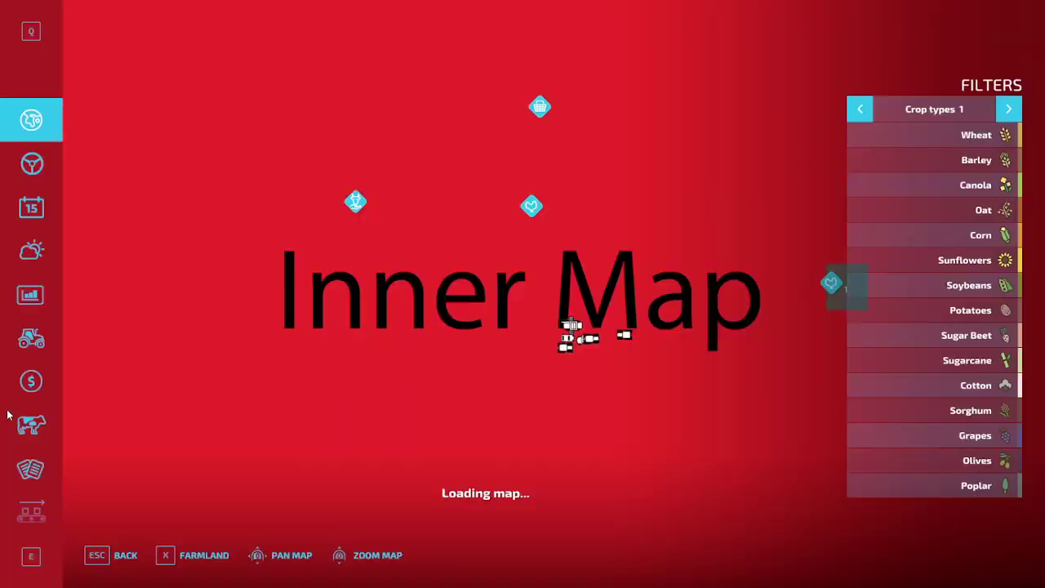
click(31, 382)
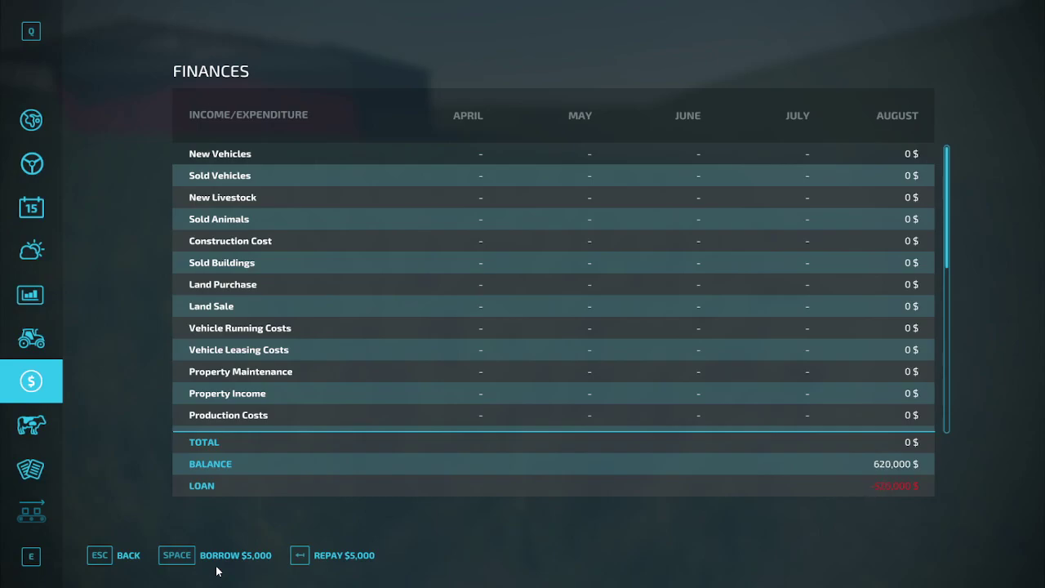
key(space)
key(space)
key(space)
key(Escape)
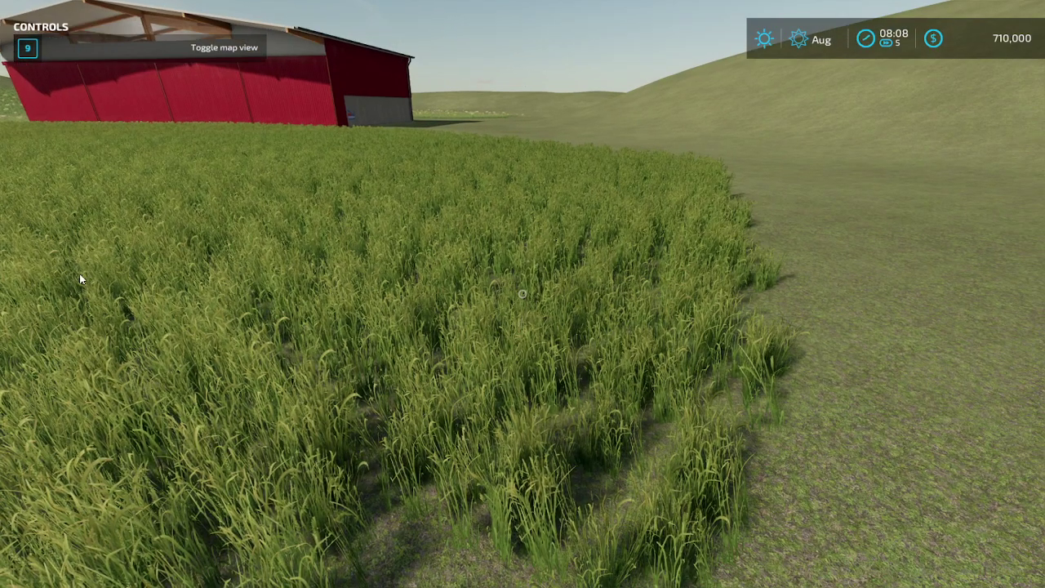
- Enter construction mode from the shop and show the sheep buildings among the animal placeables
key(p)
click(25, 512)
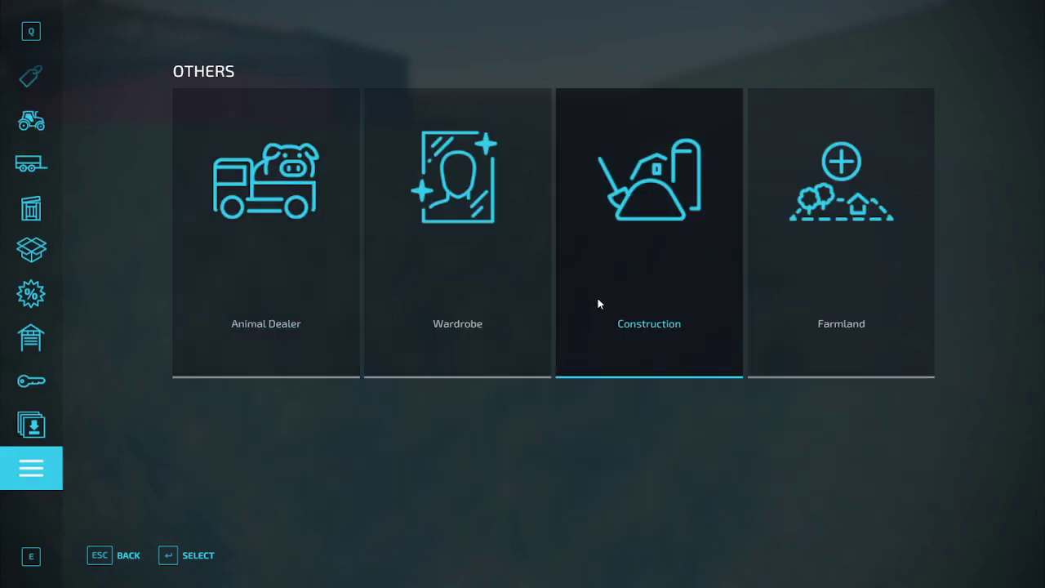
click(598, 303)
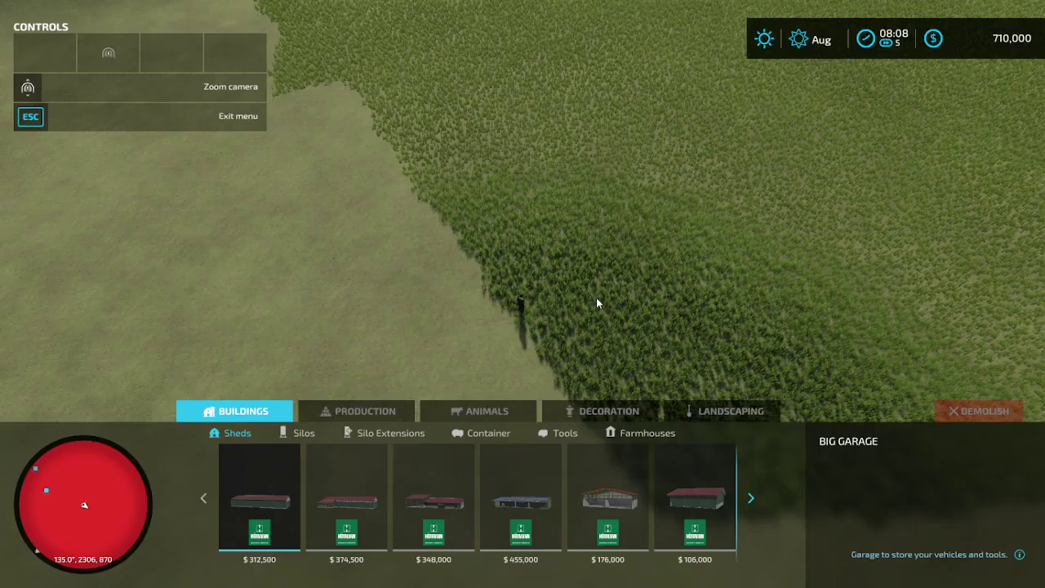
click(460, 408)
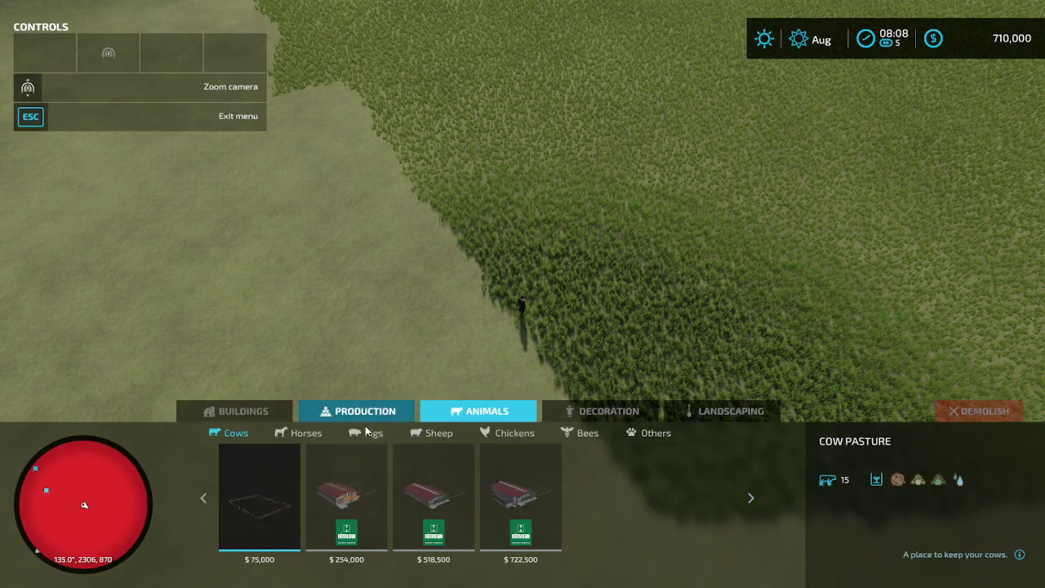
click(430, 433)
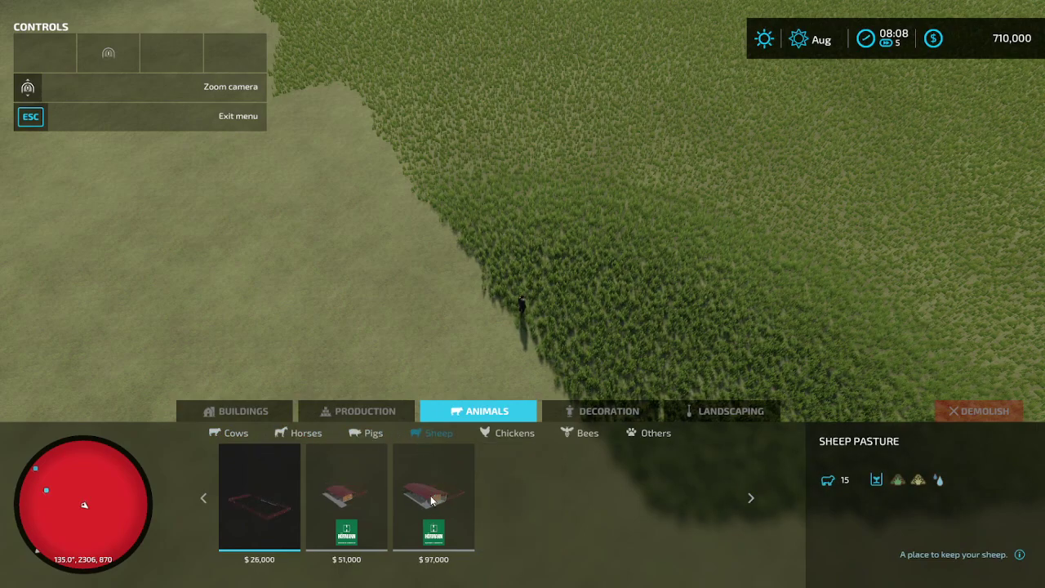
- Choose Sheep Barn (Large), place it on the open grass beside the crop field and leave construction mode
click(434, 502)
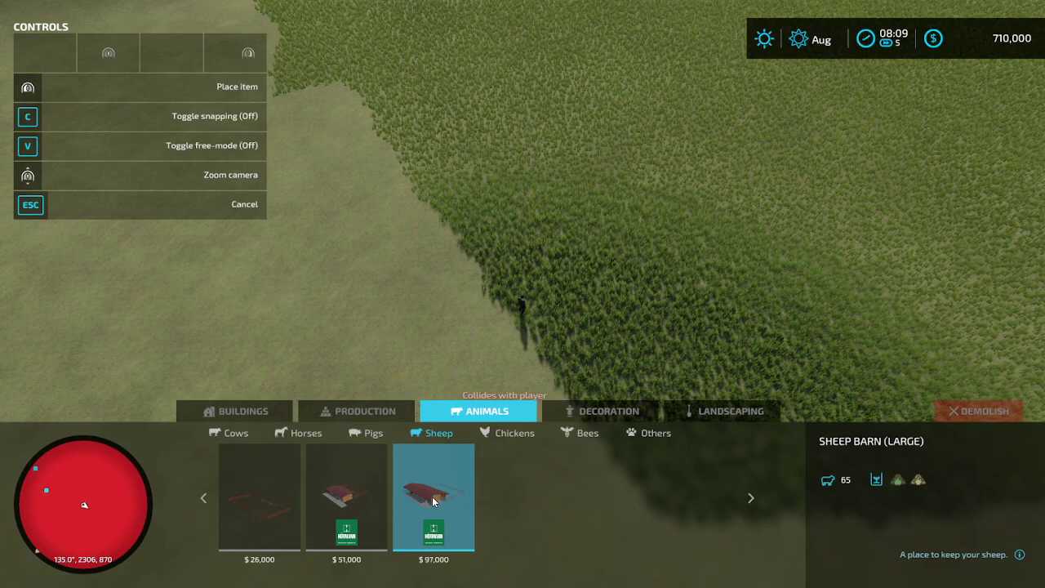
click(342, 524)
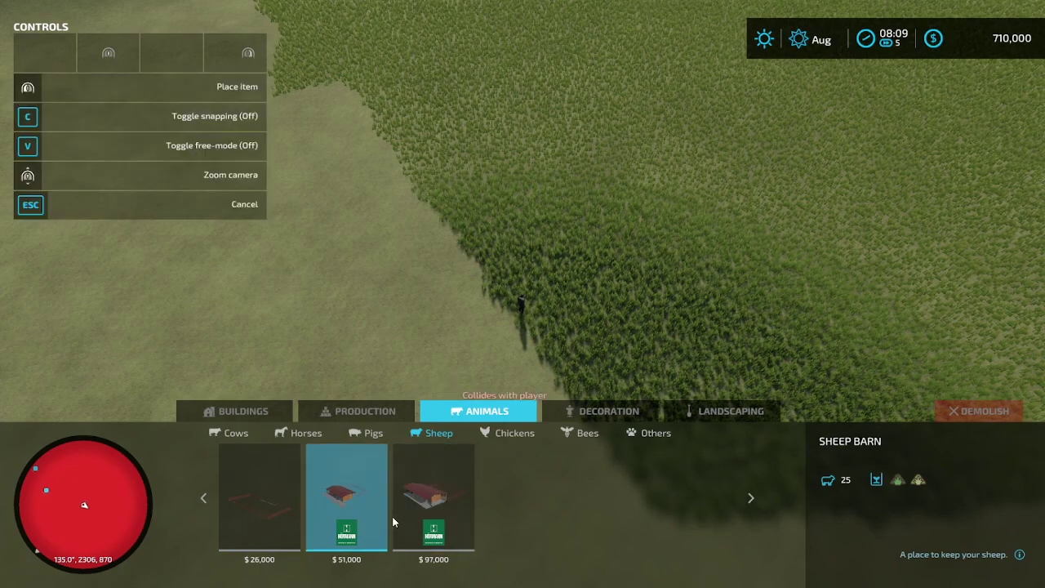
click(270, 518)
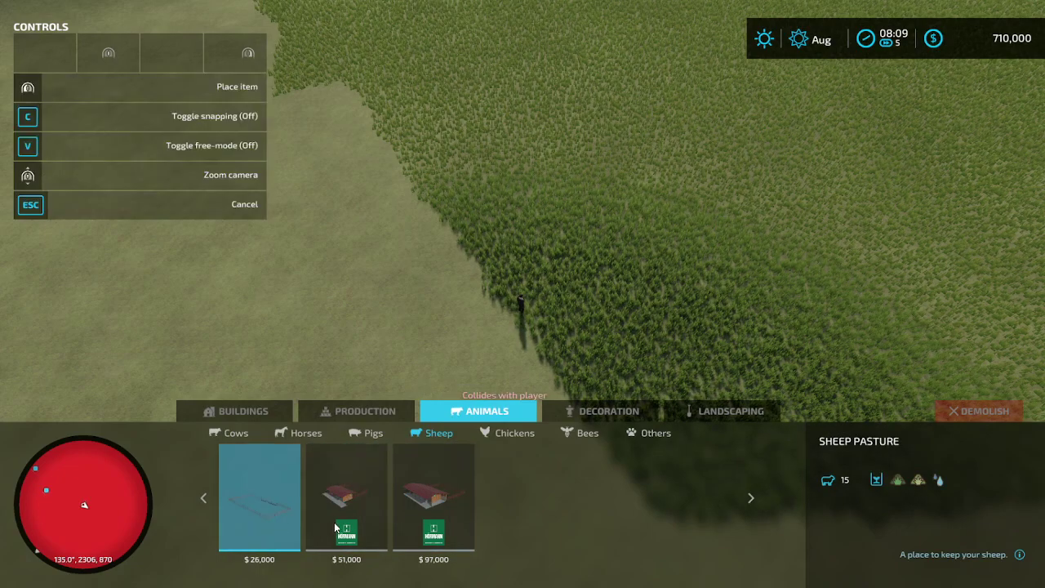
click(435, 521)
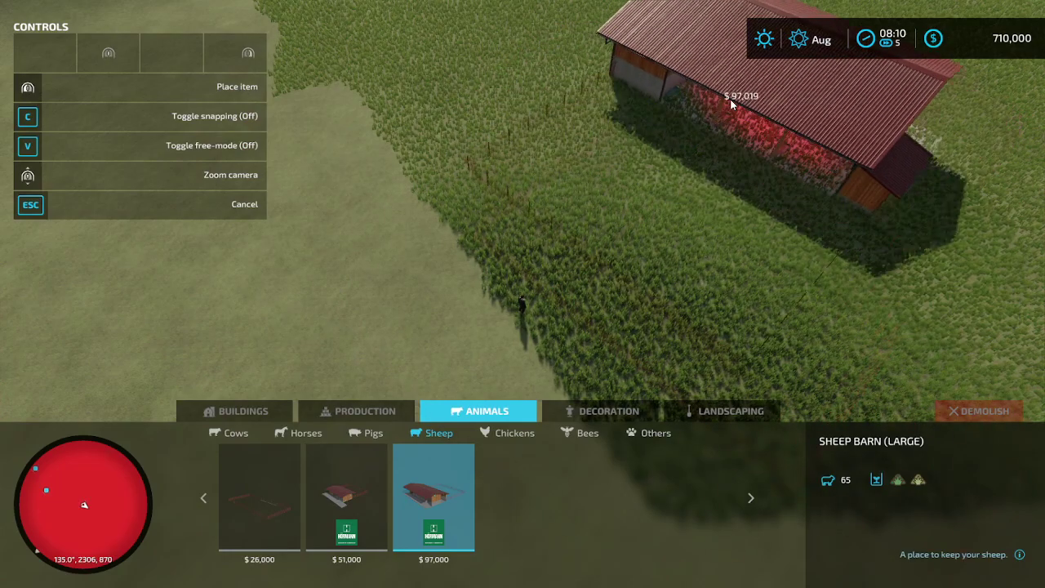
click(237, 145)
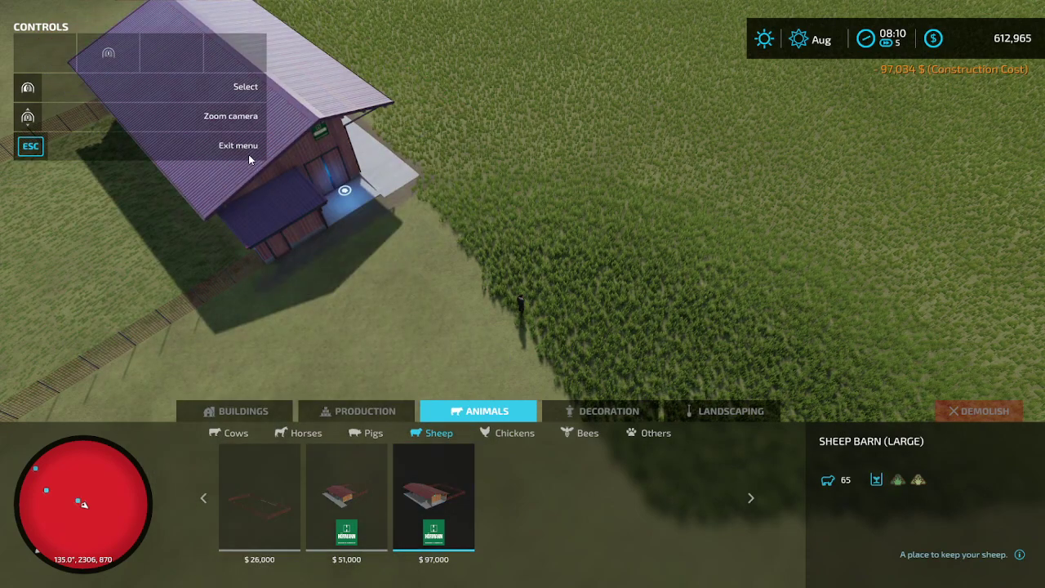
key(Escape)
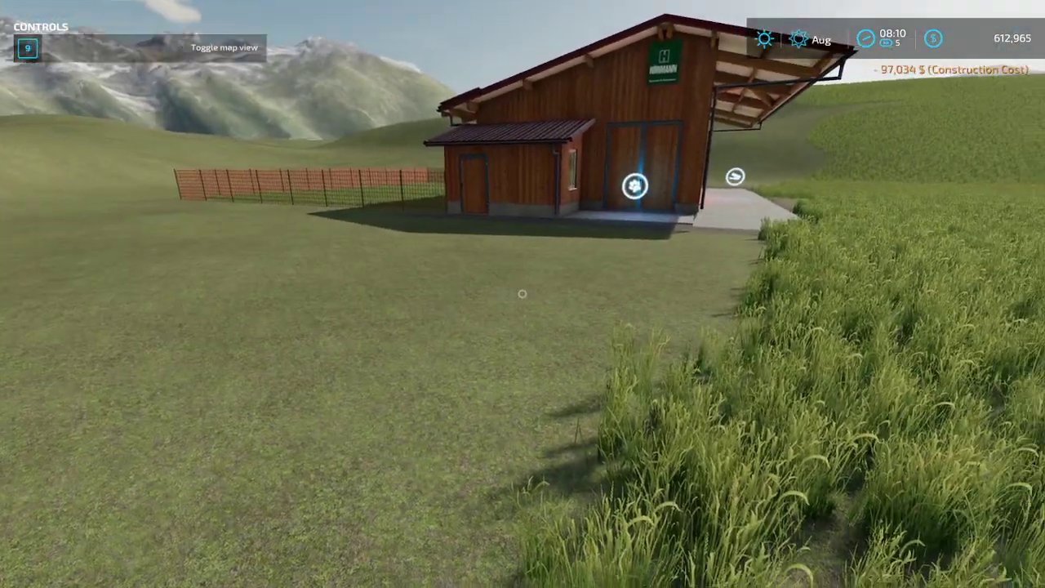
- Walk around and into the new large sheep barn to examine its animal trigger, feeding area and troughs
key(w)
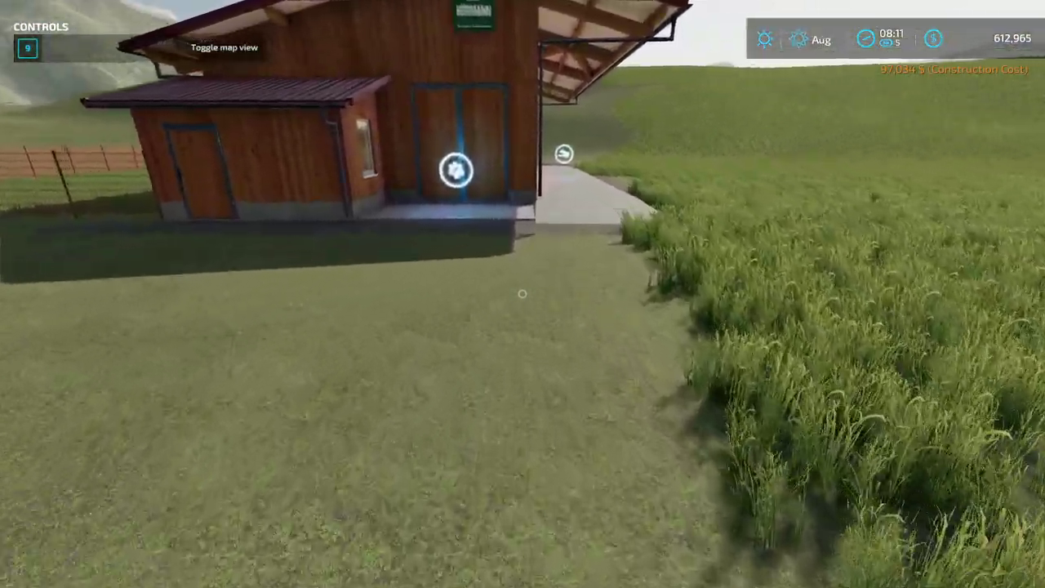
key(w)
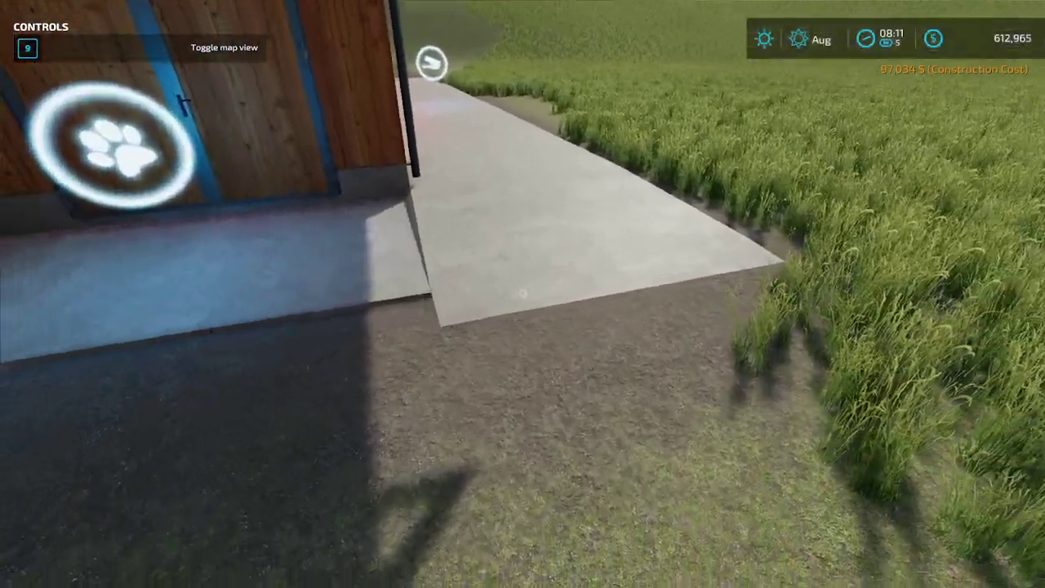
key(s)
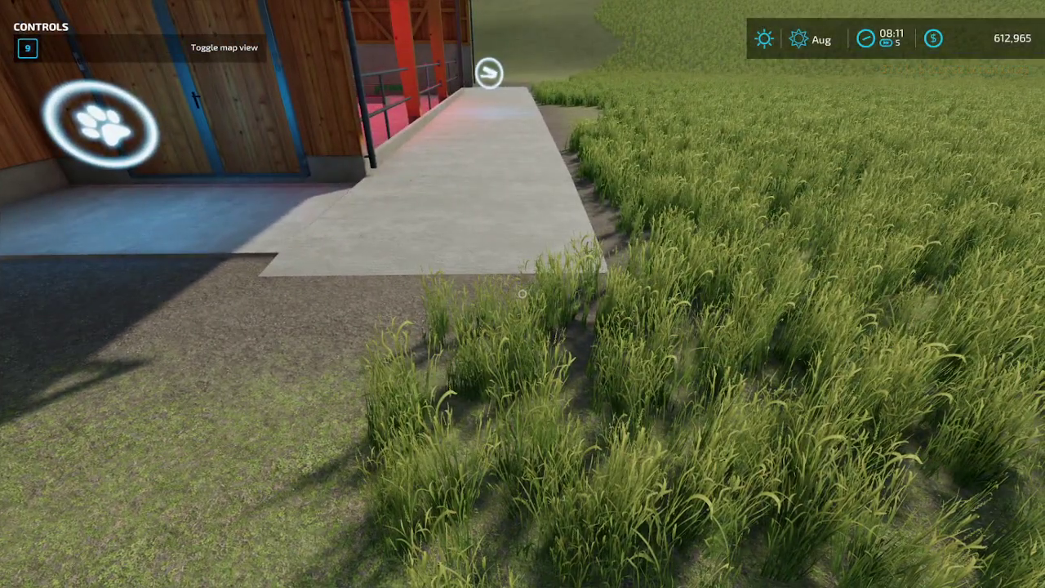
key(s)
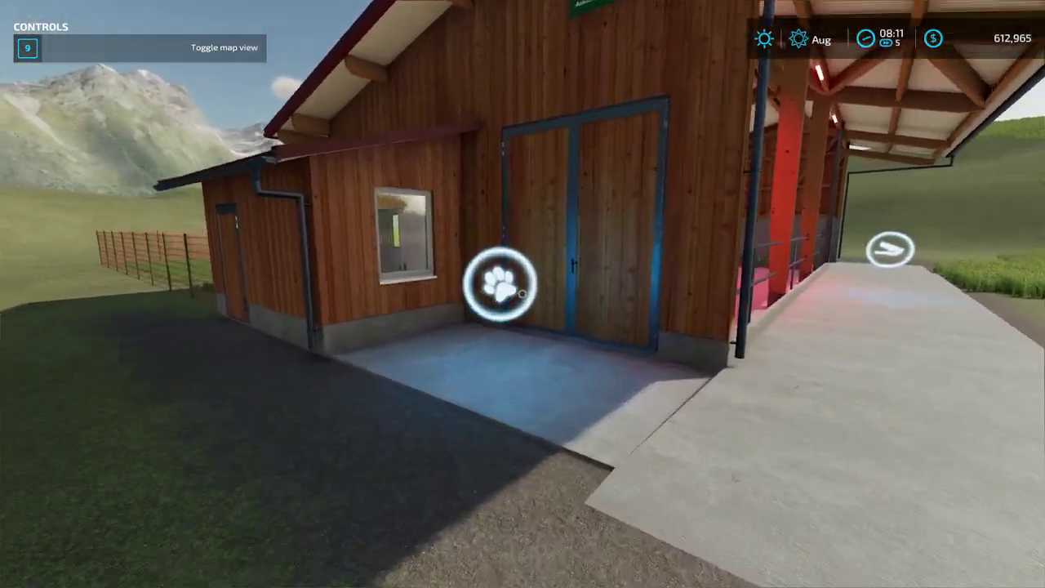
key(w)
key(s)
key(w)
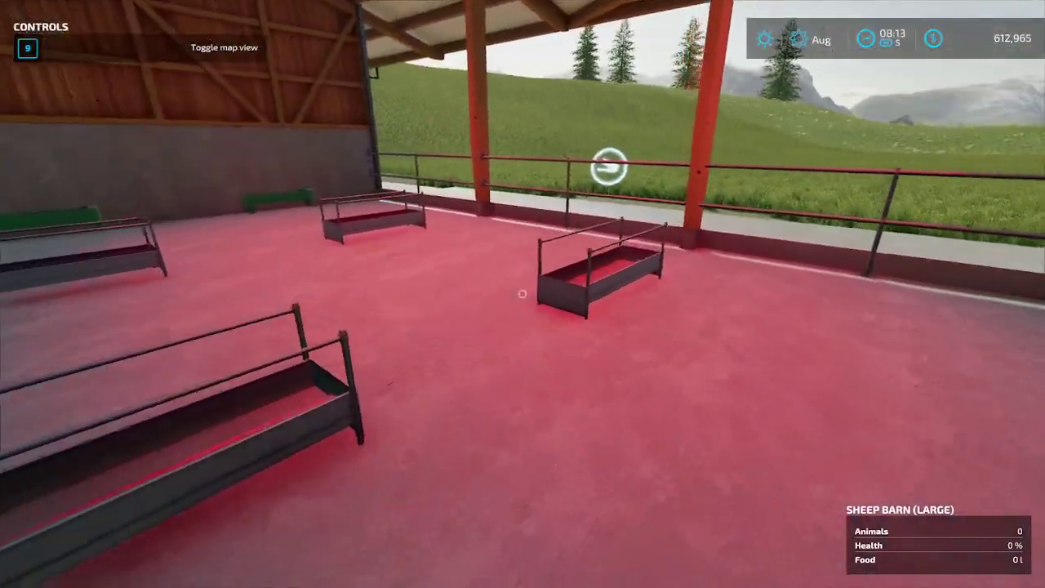
- Walk along the large sheep barn's outer walkway, side bay and fenced pasture to examine its layout and markers
key(w)
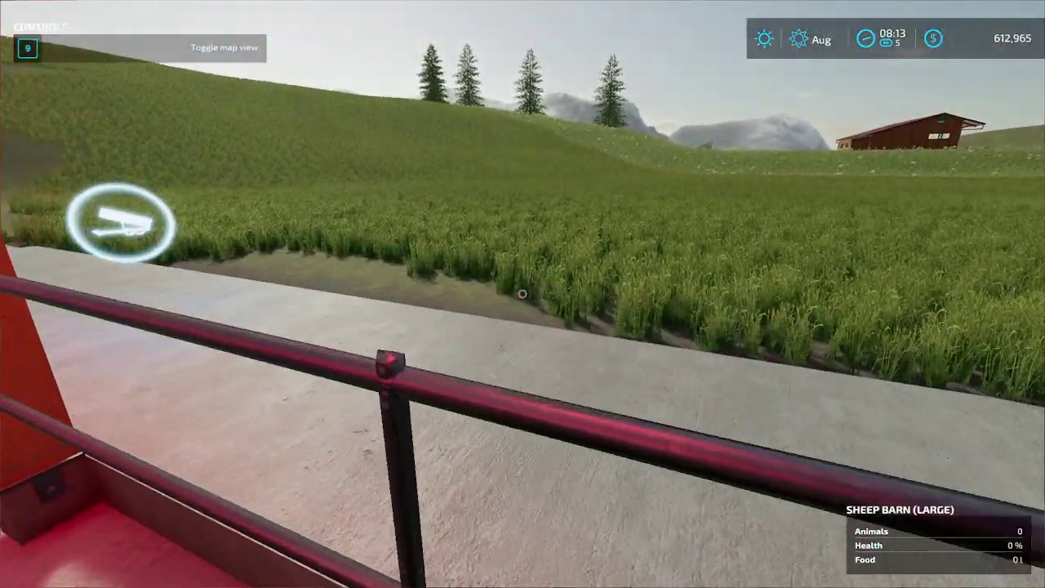
key(w)
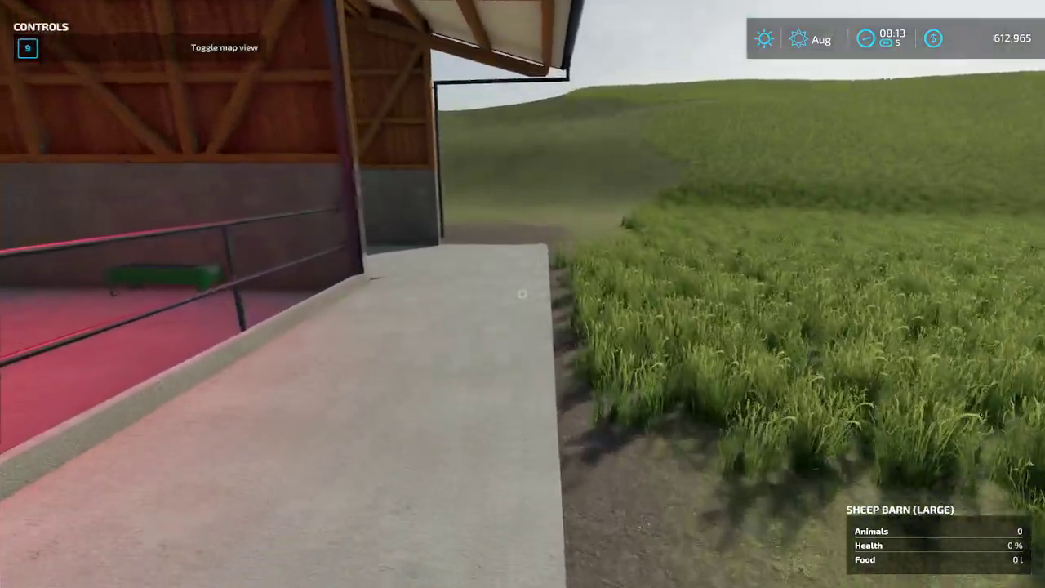
key(w)
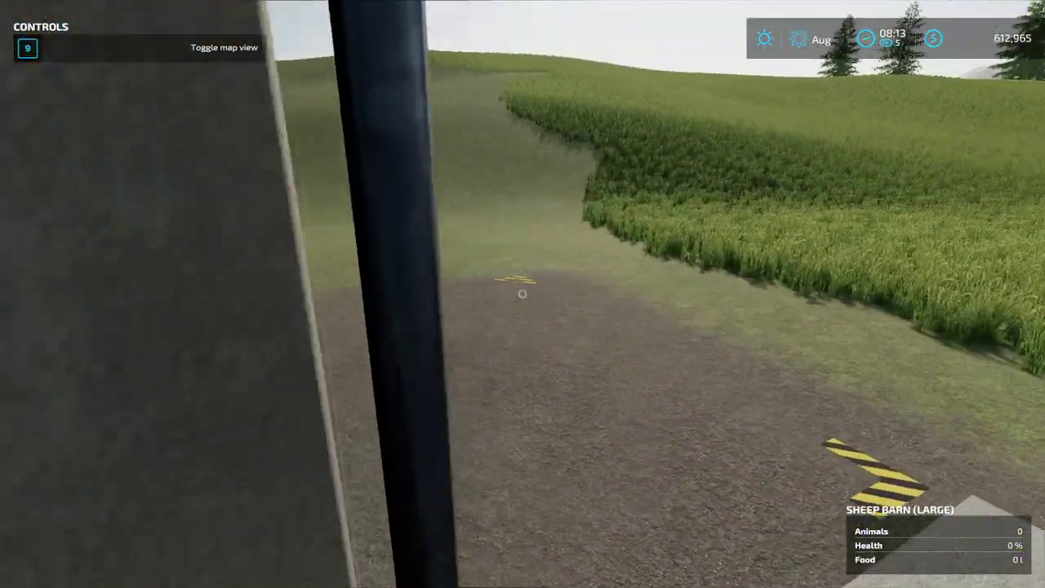
key(w)
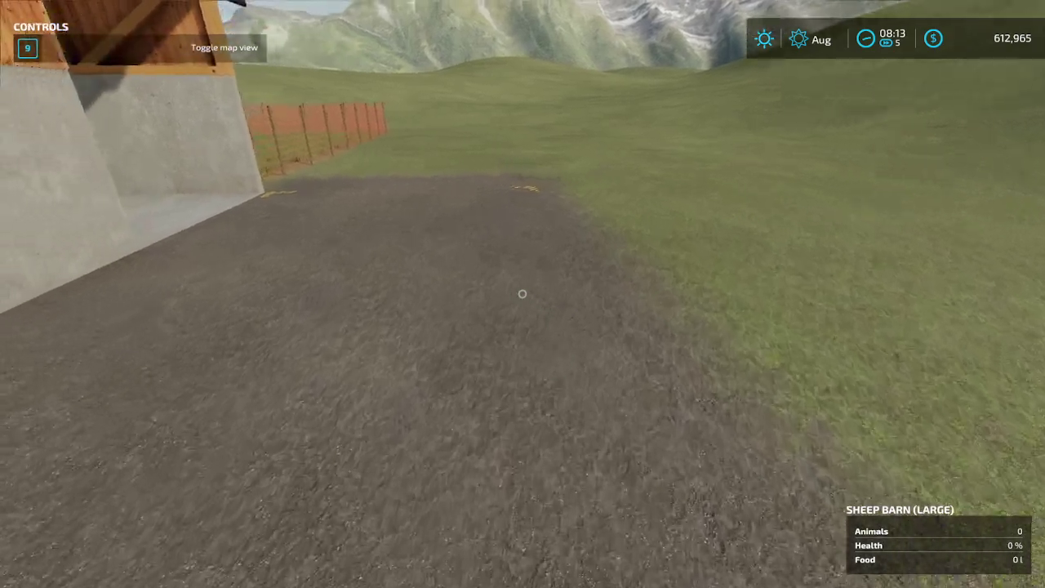
key(w)
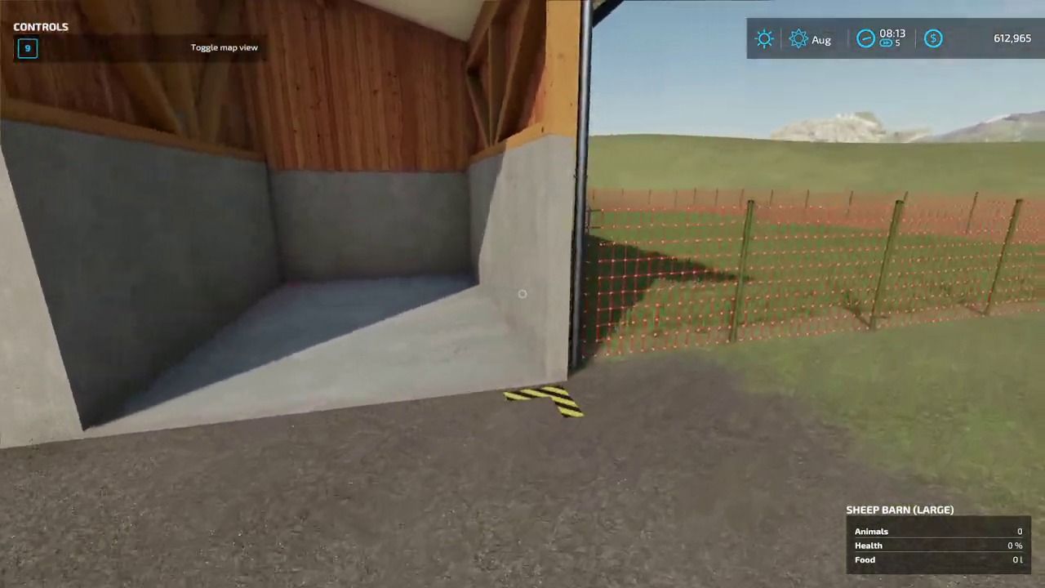
key(w)
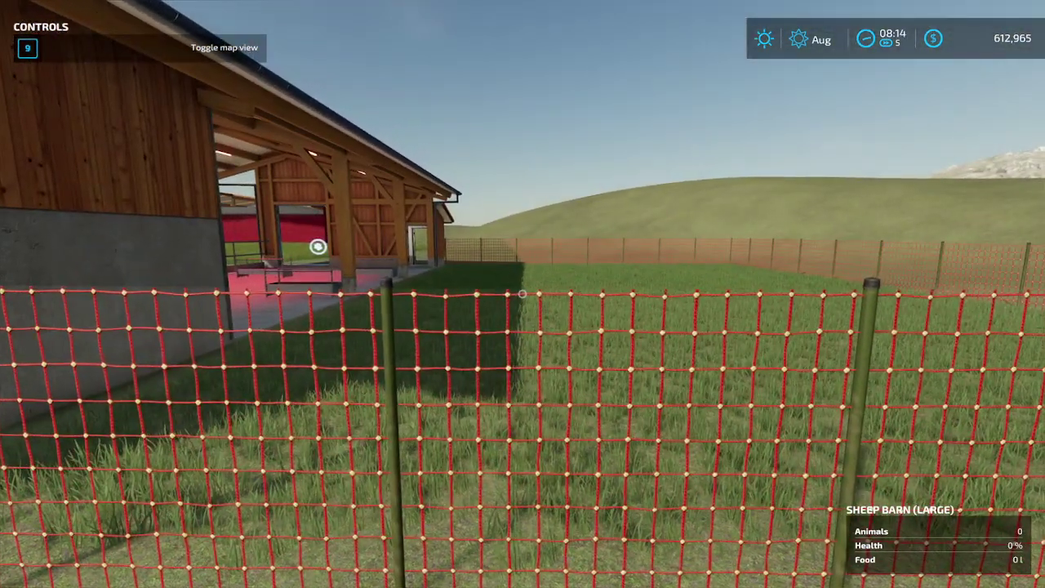
- Save the game, quit Farming Simulator 22 completely and return to GIANTS Editor
key(Escape)
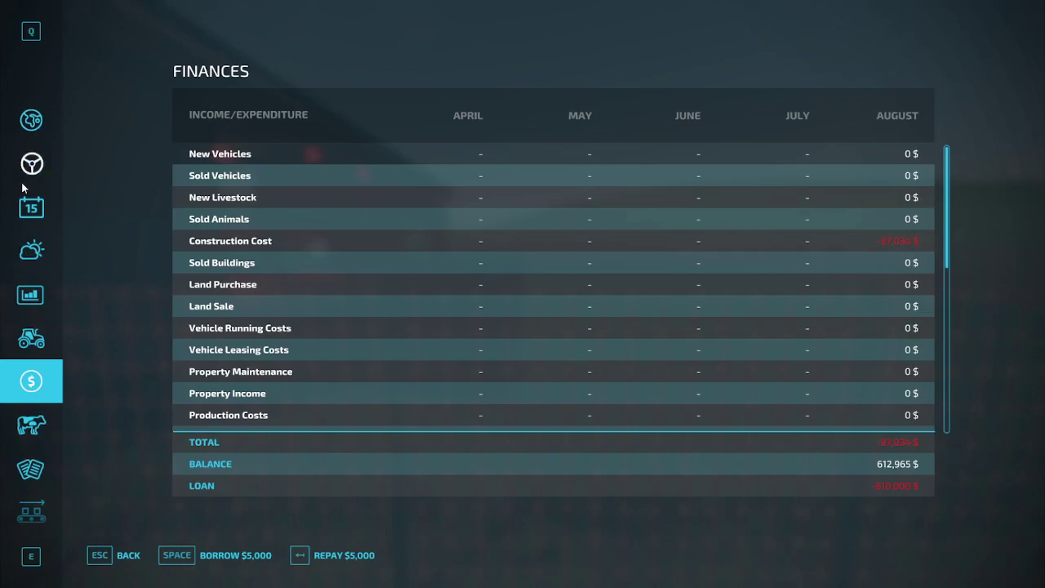
click(31, 207)
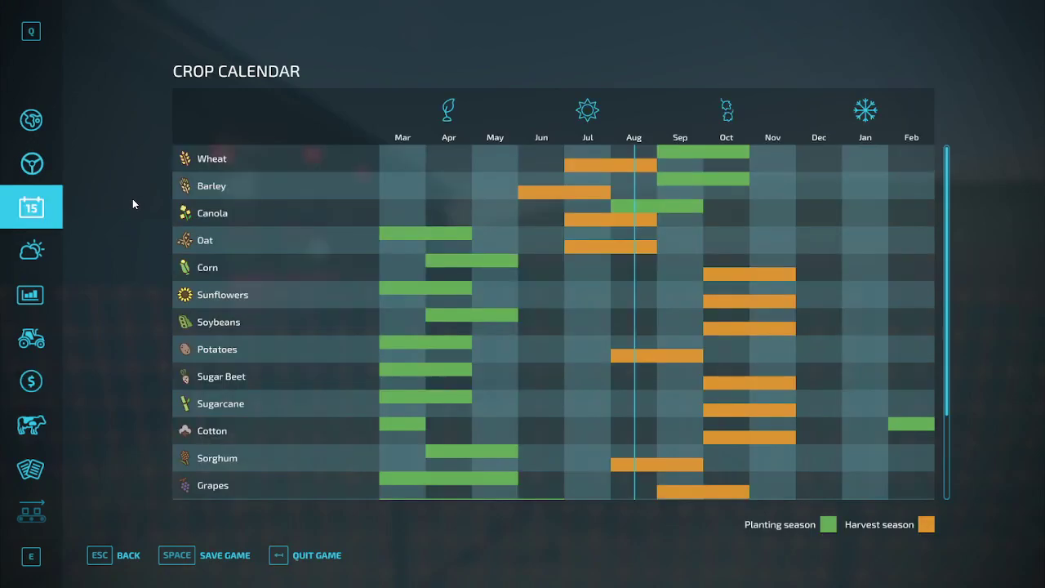
click(225, 556)
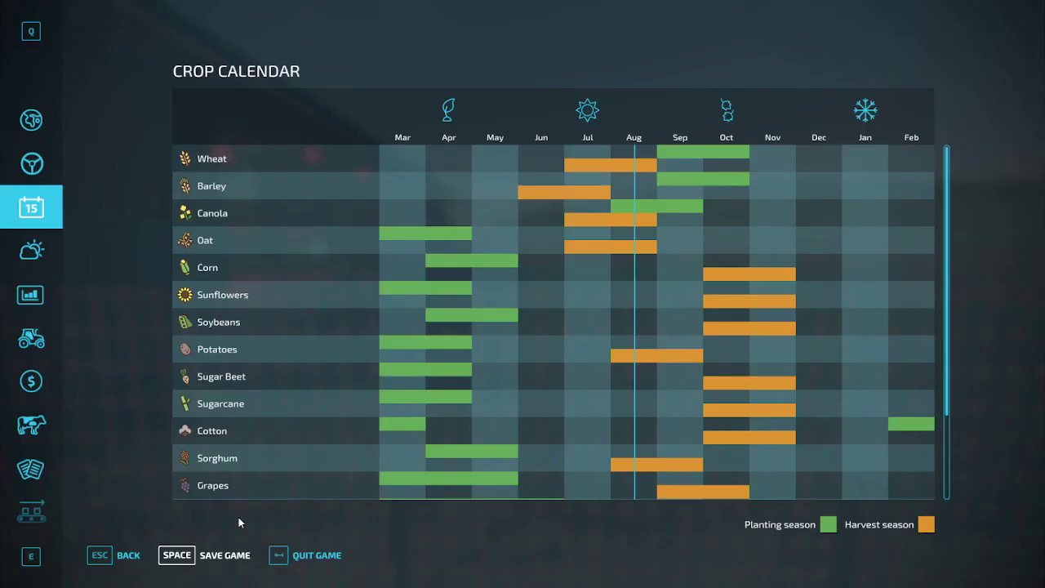
click(325, 560)
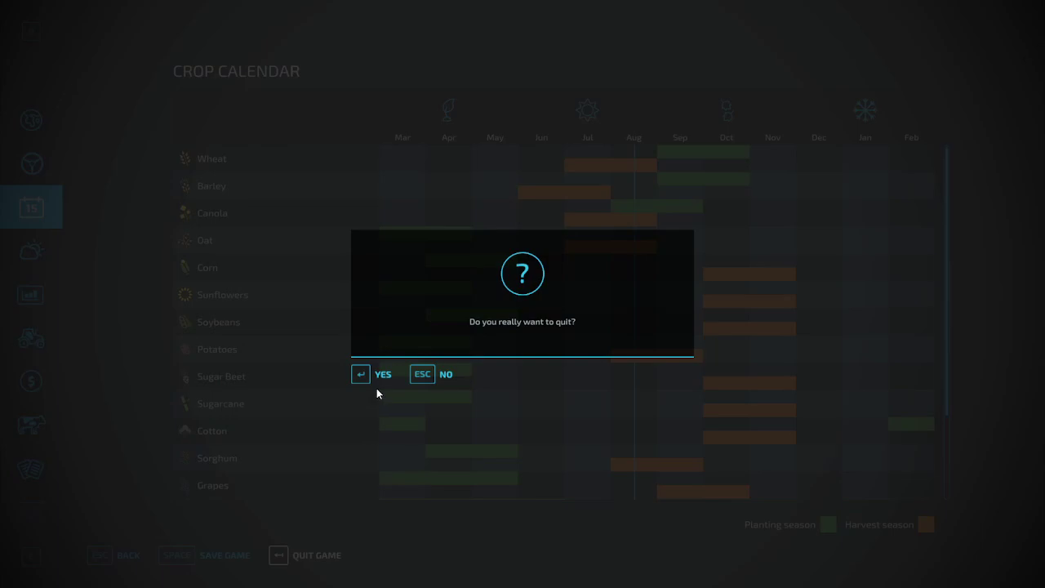
key(Return)
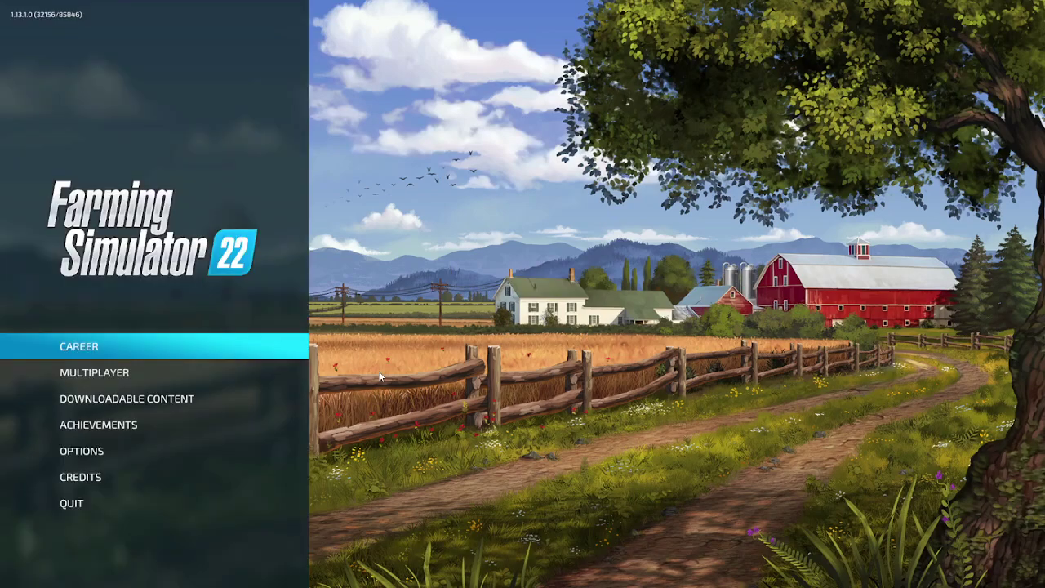
click(277, 492)
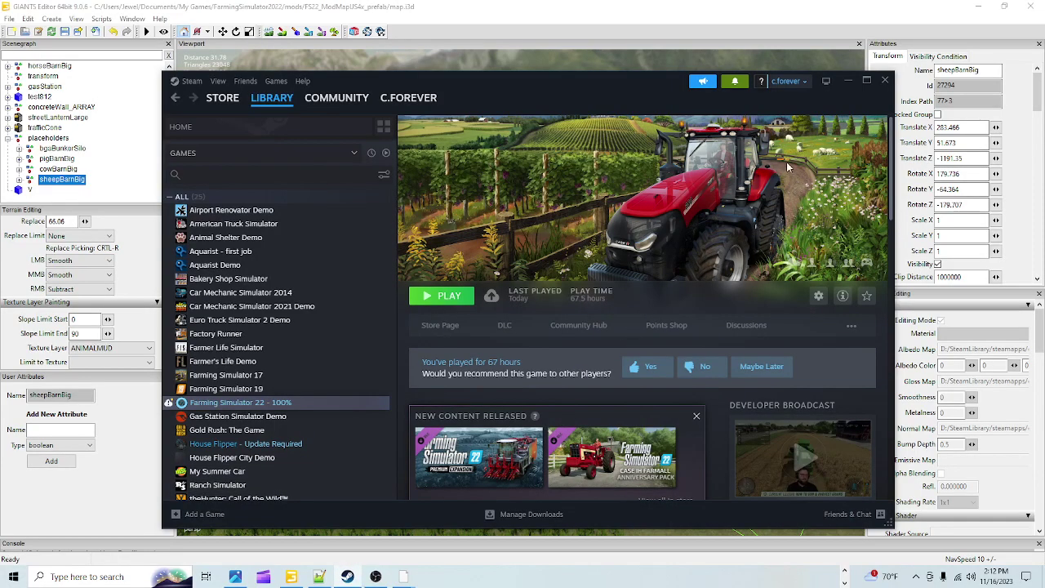
click(847, 82)
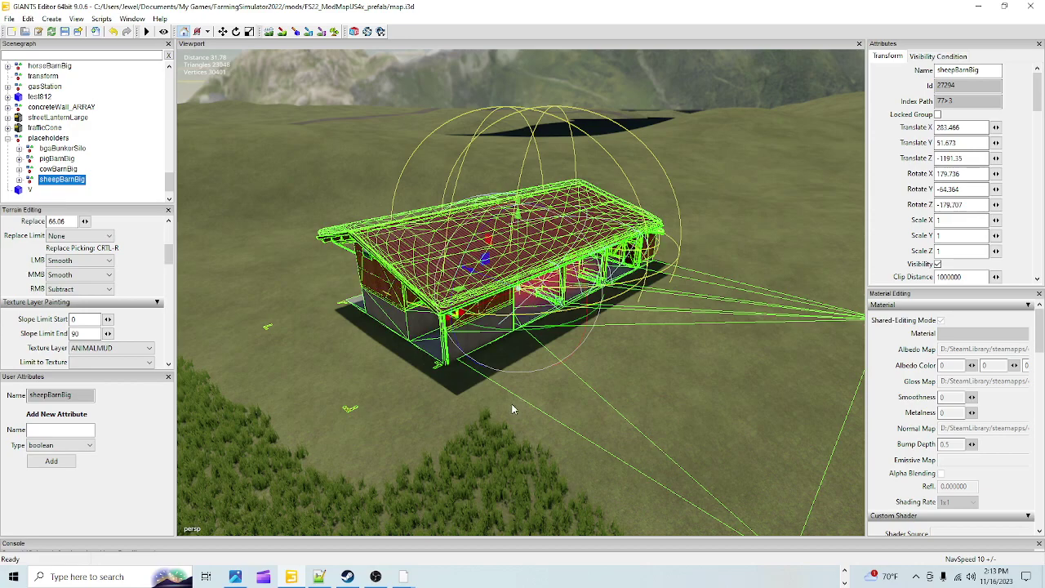
- In File Explorer, open the savegame15 folder under Documents, My Games, FarmingSimulator2022
click(721, 568)
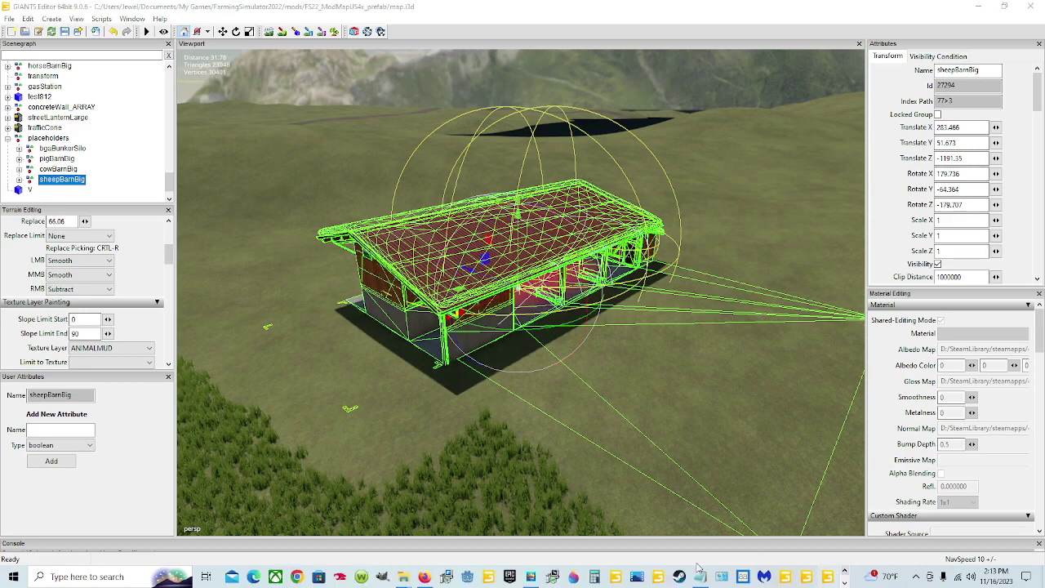
mouse_move(410, 576)
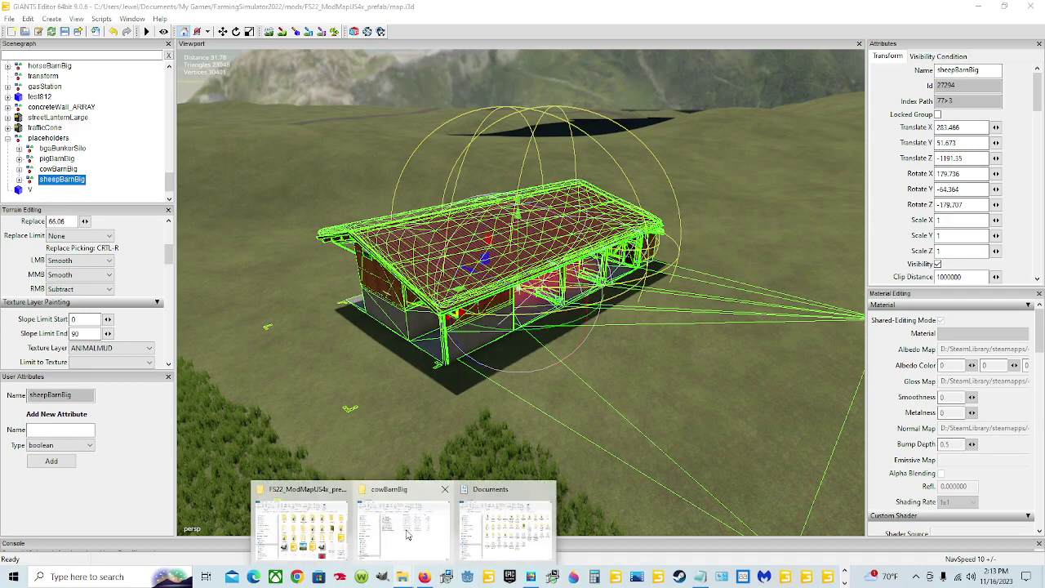
click(361, 490)
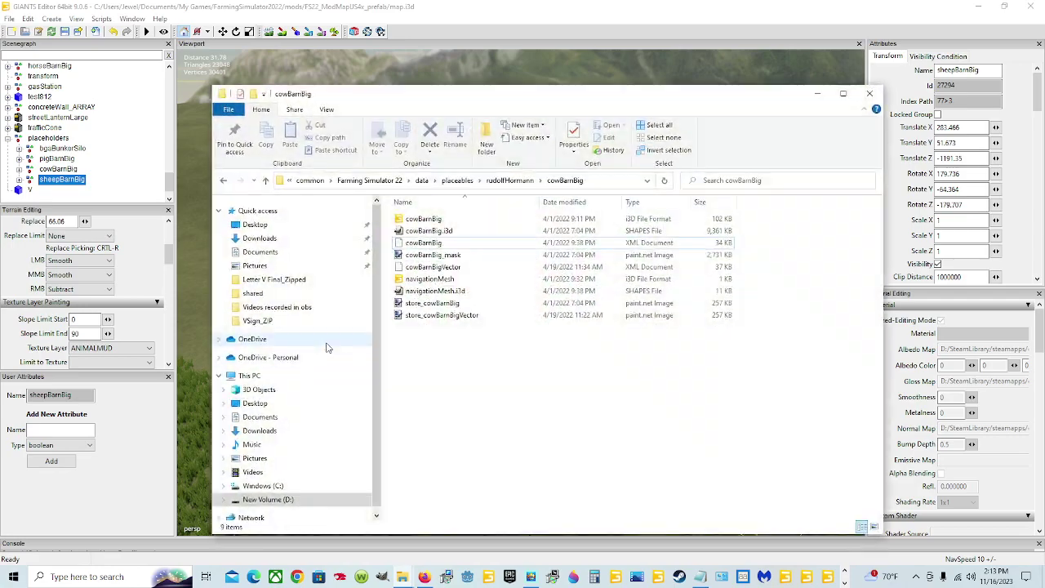
click(300, 253)
double_click(545, 294)
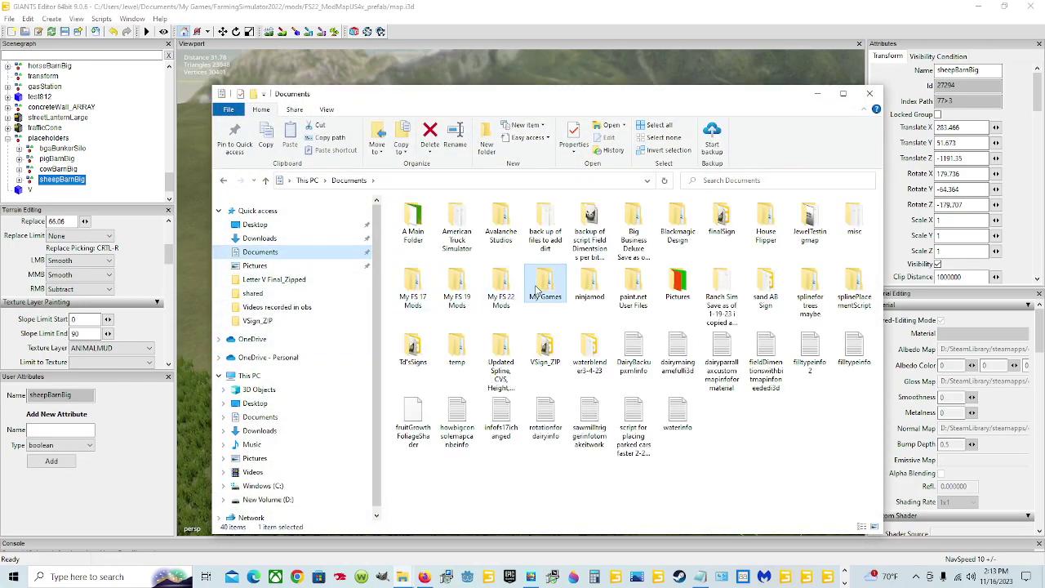
double_click(458, 245)
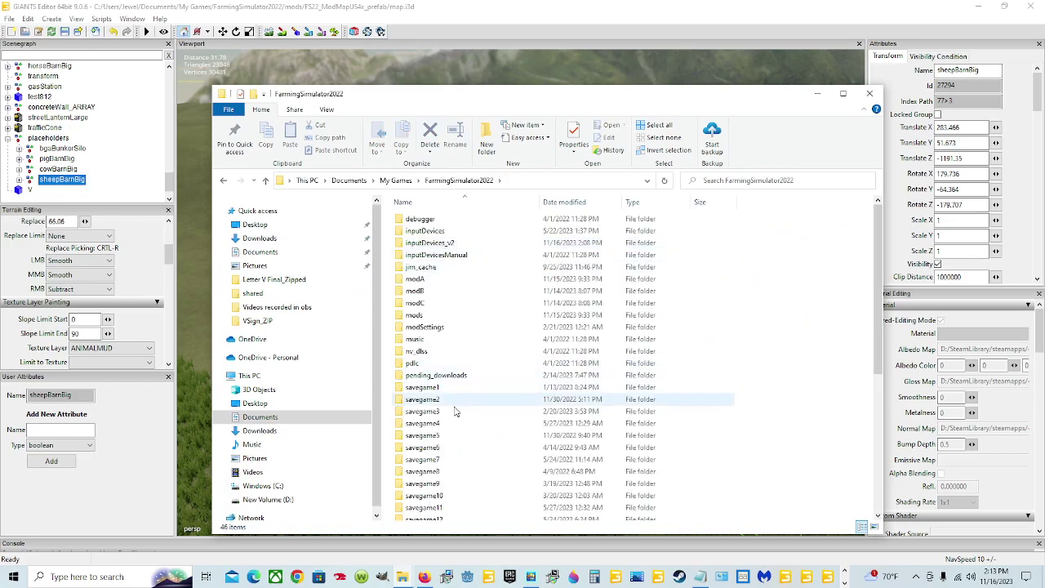
scroll(455, 425, down, 2)
scroll(453, 412, down, 3)
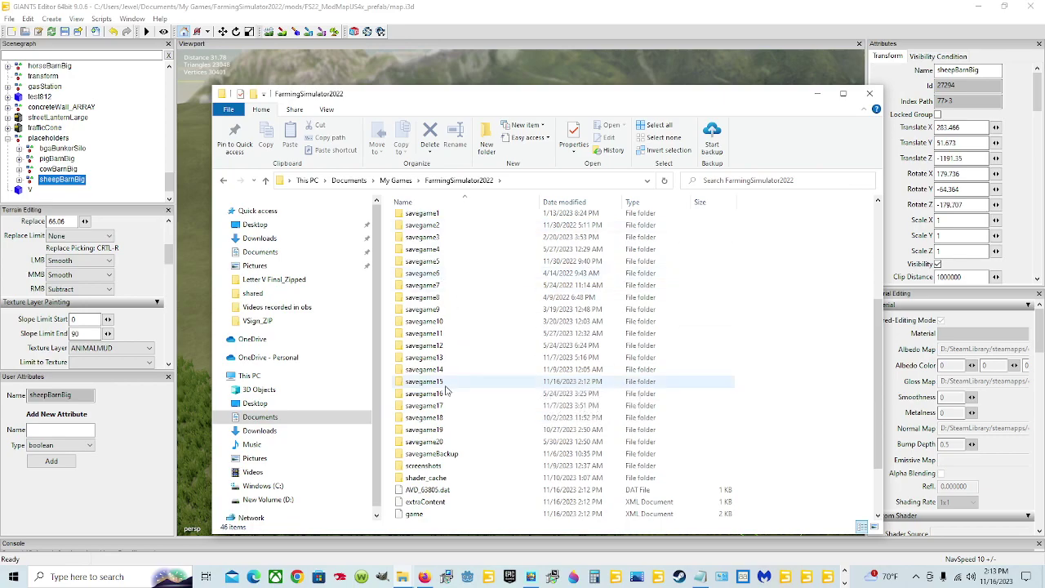
double_click(441, 381)
- Open the savegame's placeables XML file in Notepad++ and locate the sheepBarnBig entry near its end
scroll(469, 396, down, 4)
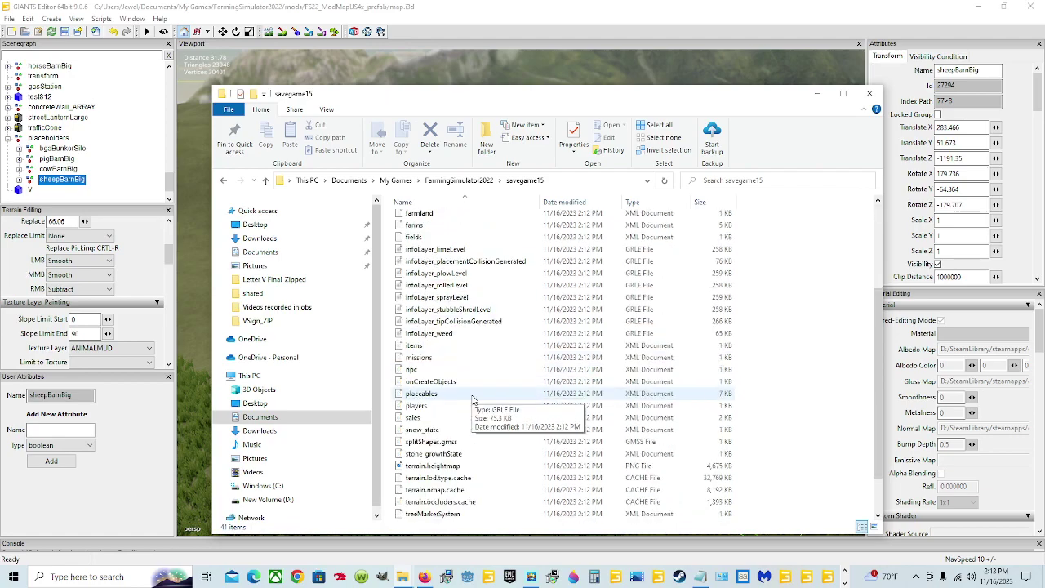
scroll(515, 388, down, 1)
click(436, 360)
right_click(460, 361)
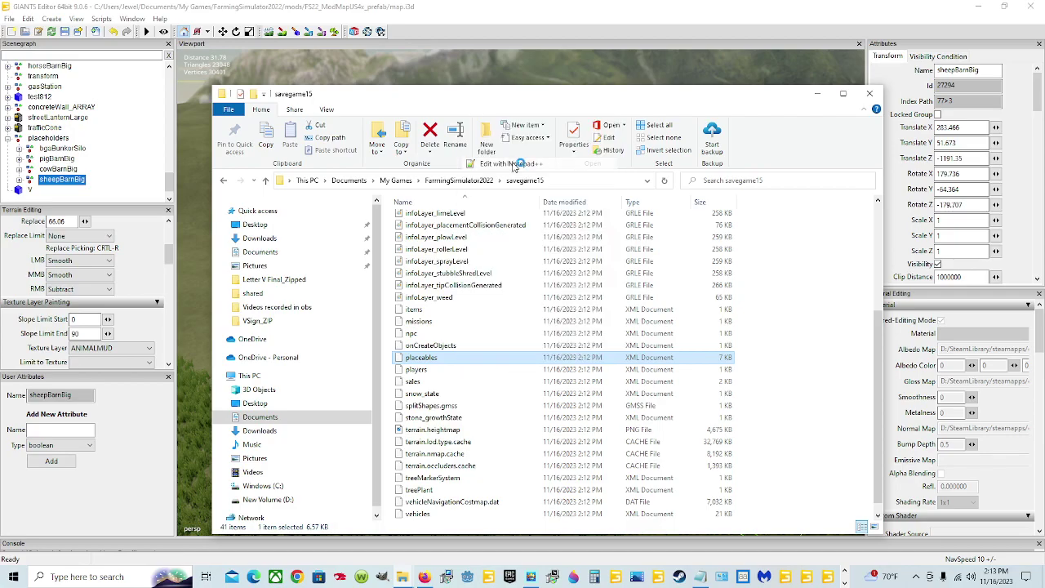
click(514, 164)
scroll(527, 387, down, 20)
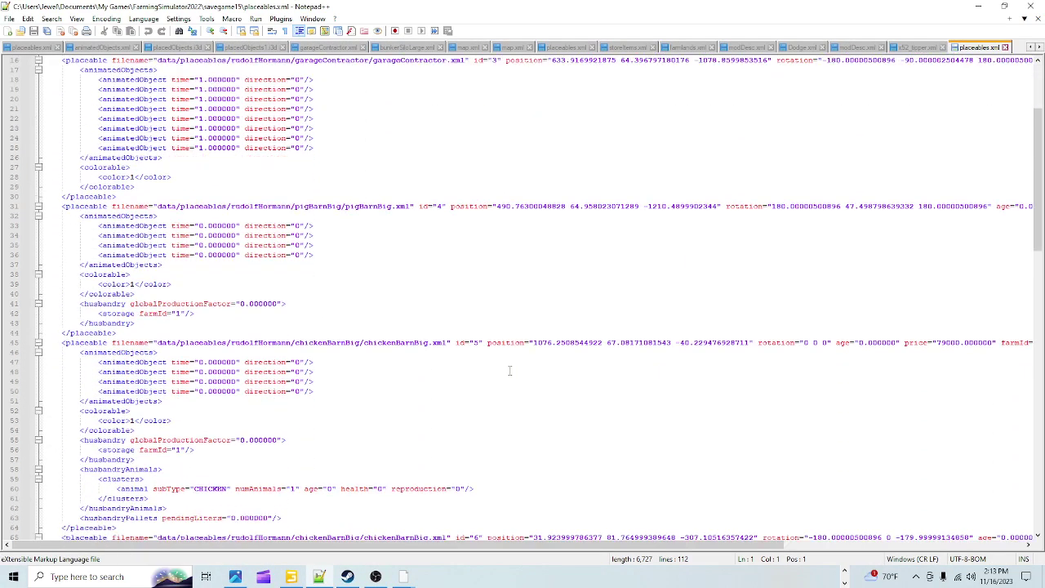
scroll(395, 313, down, 3)
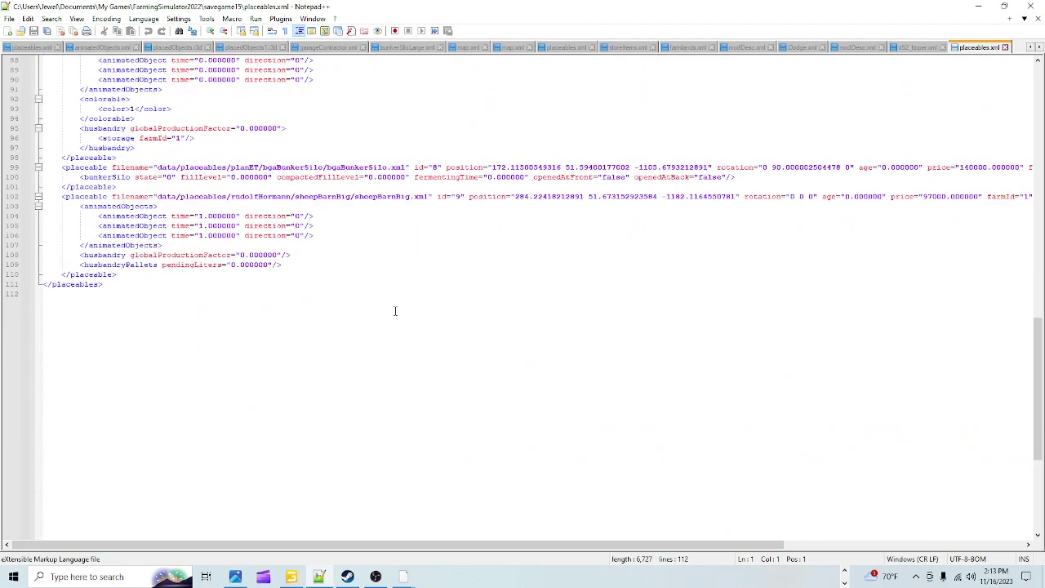
scroll(359, 286, up, 3)
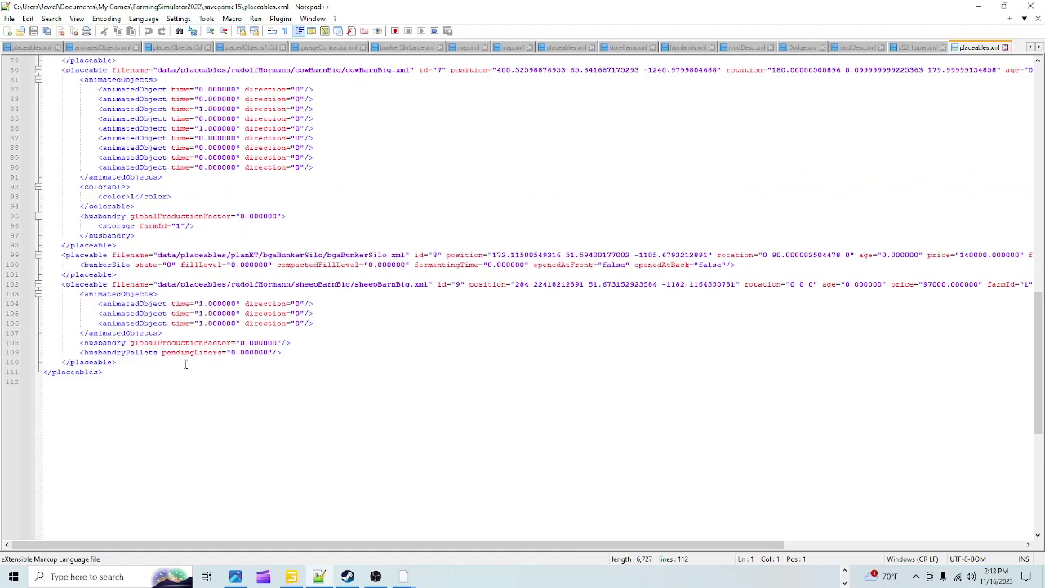
click(119, 364)
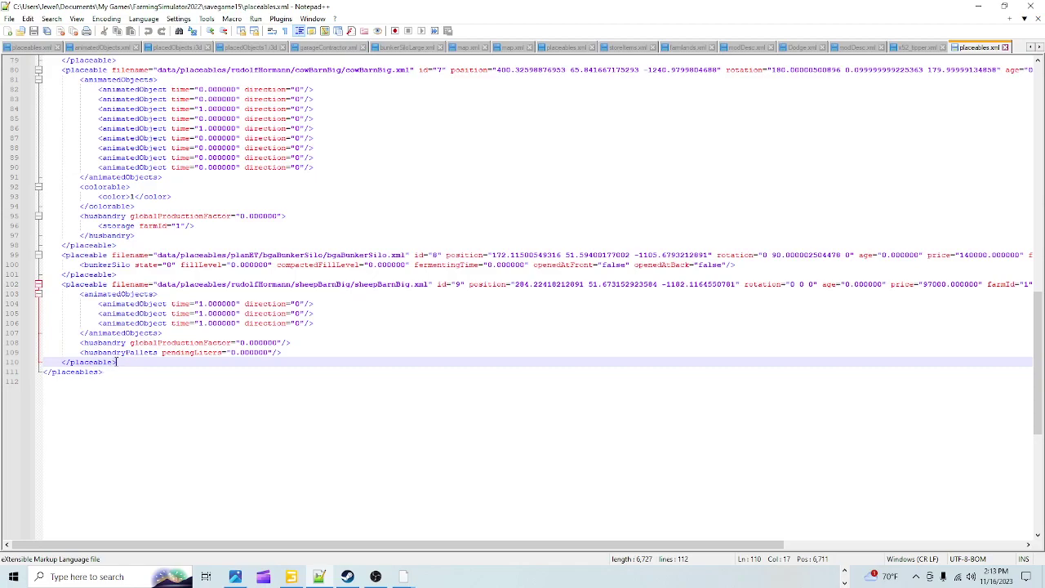
drag(116, 361, 39, 256)
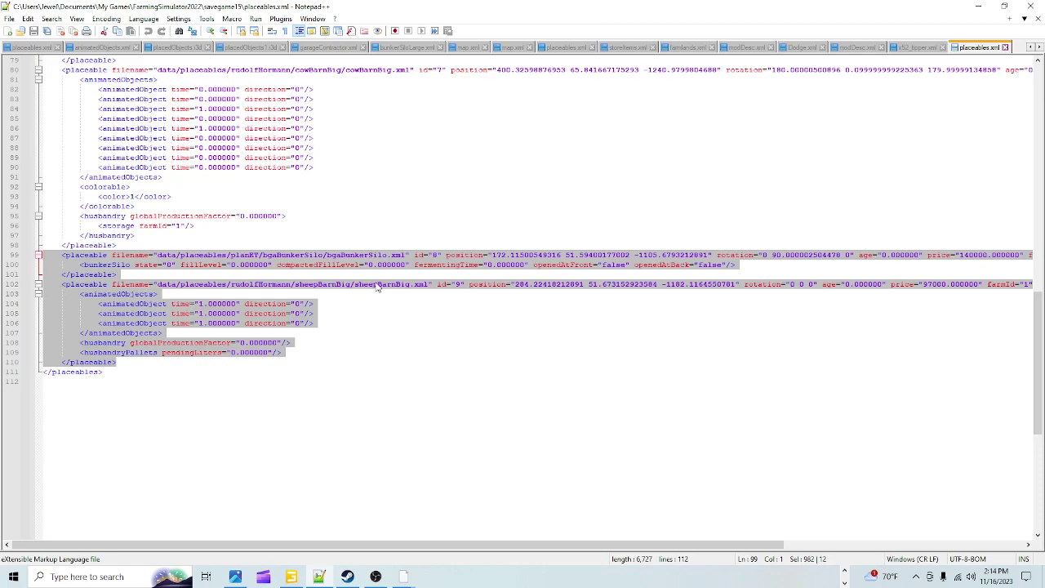
click(445, 353)
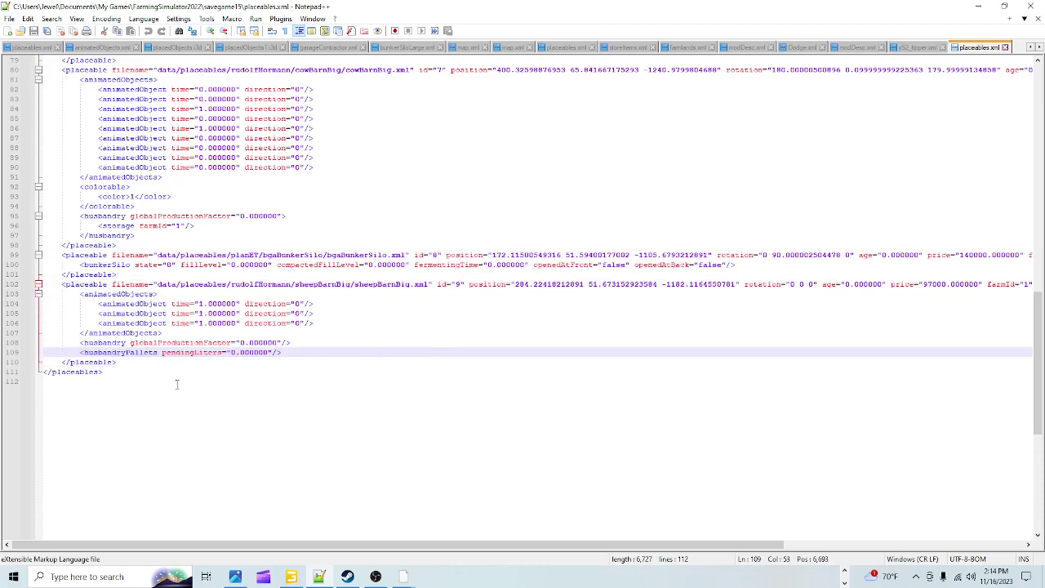
- Copy the complete sheepBarnBig placeable block, including its closing tag, and close the savegame's placeables.xml
click(135, 369)
click(124, 364)
drag(121, 362, 46, 284)
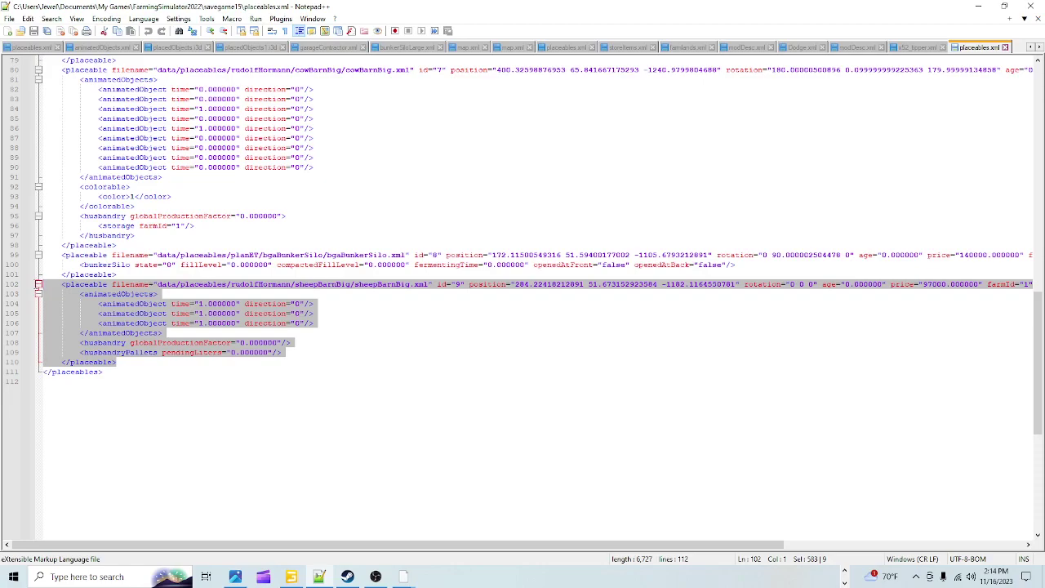
right_click(100, 313)
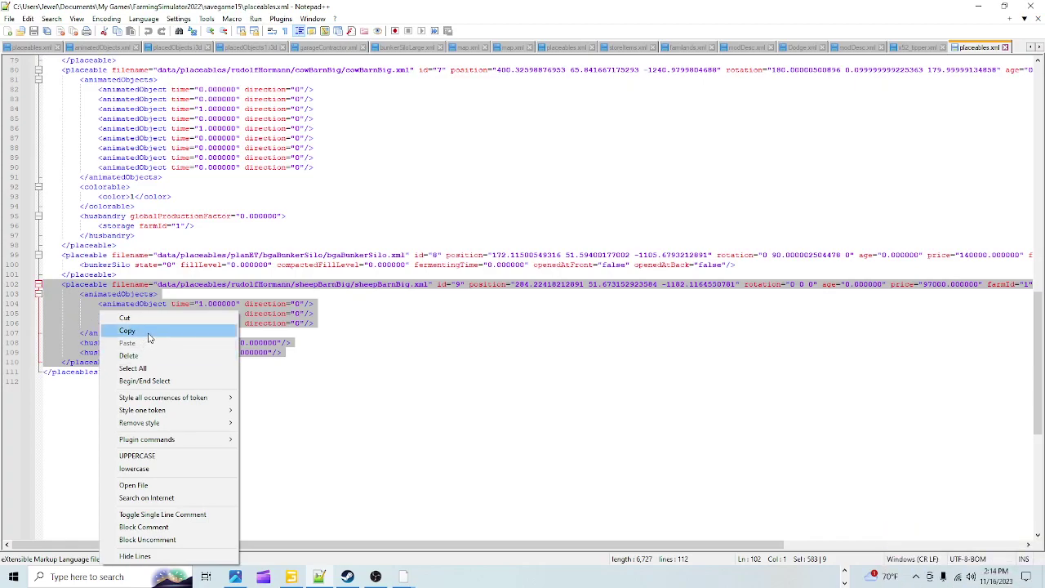
click(145, 331)
click(468, 325)
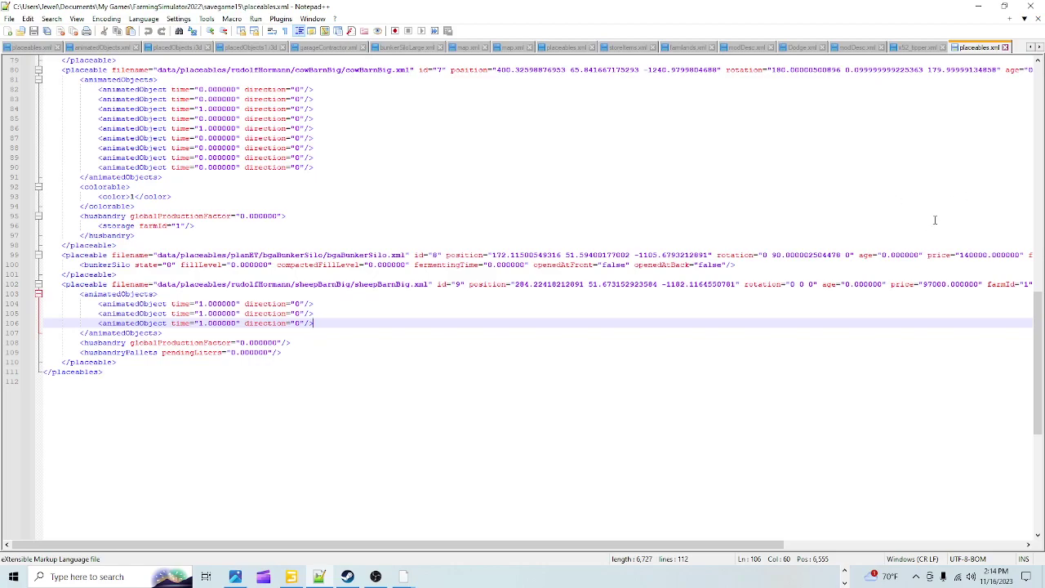
click(1006, 47)
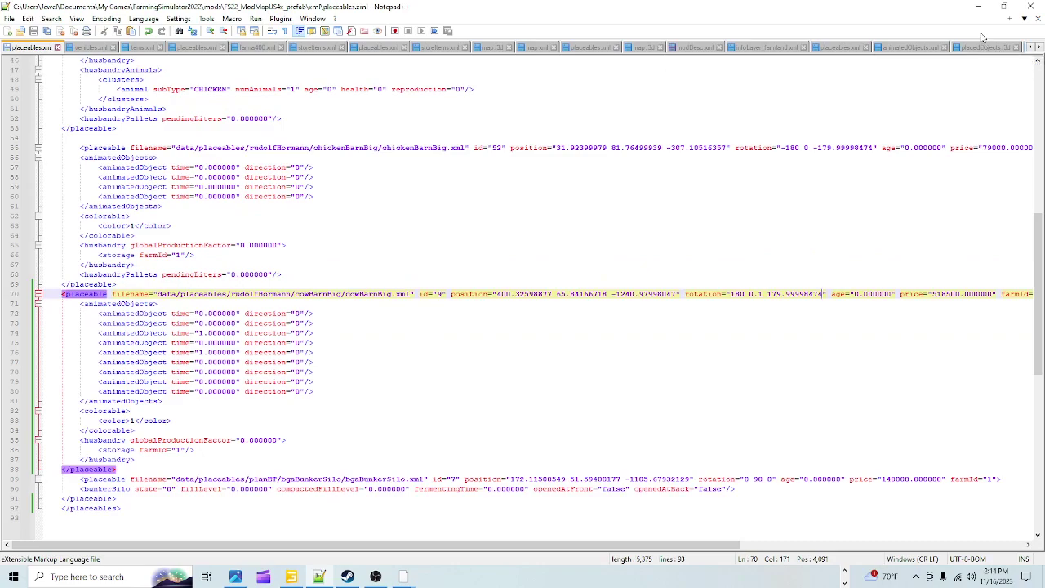
- Switch to File Explorer and open the xml folder of FS22_ModMapUS4x_prefab inside the FarmingSimulator2022 mods folder
click(976, 6)
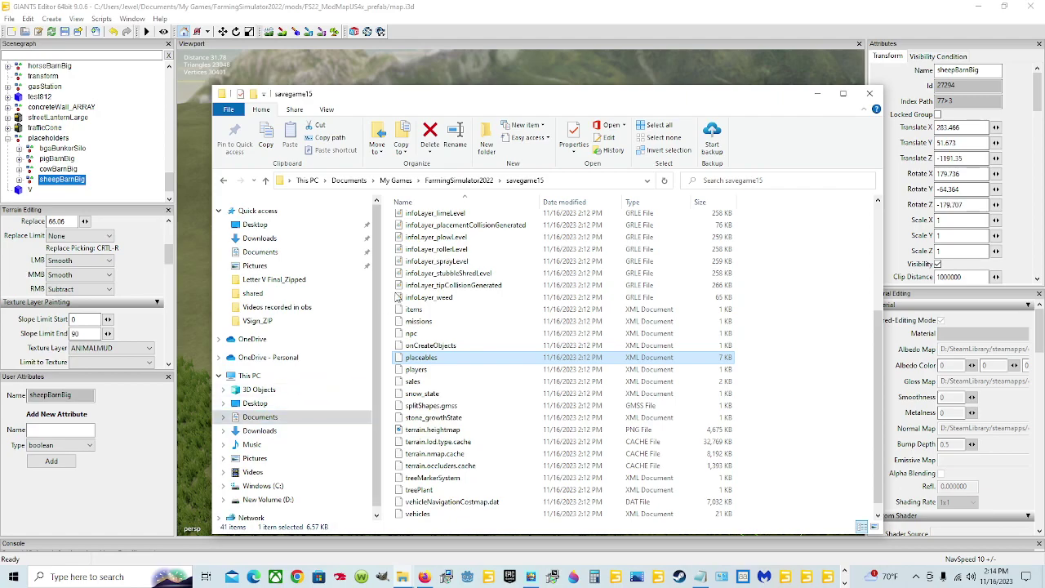
click(465, 181)
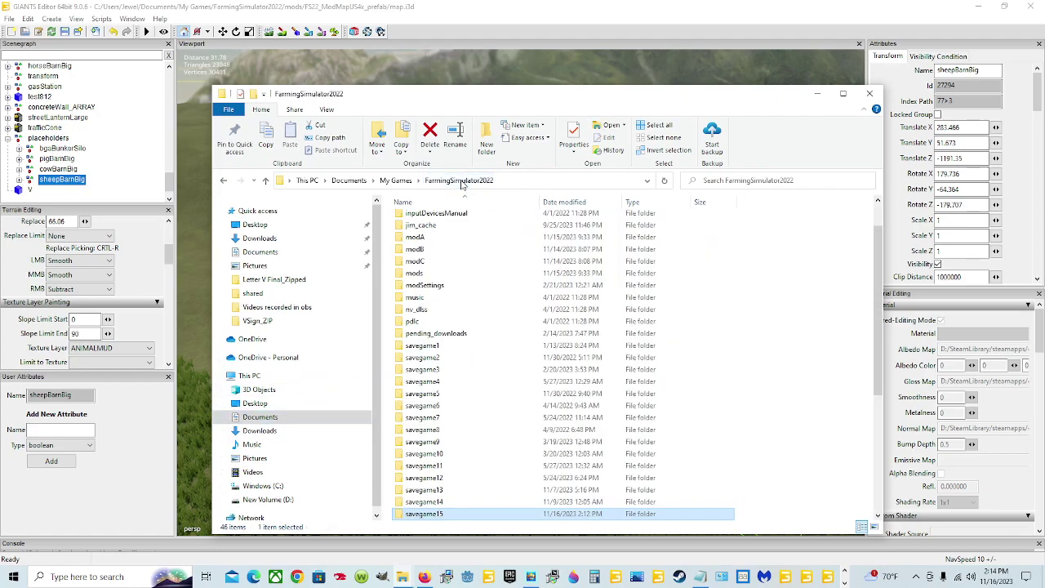
click(448, 274)
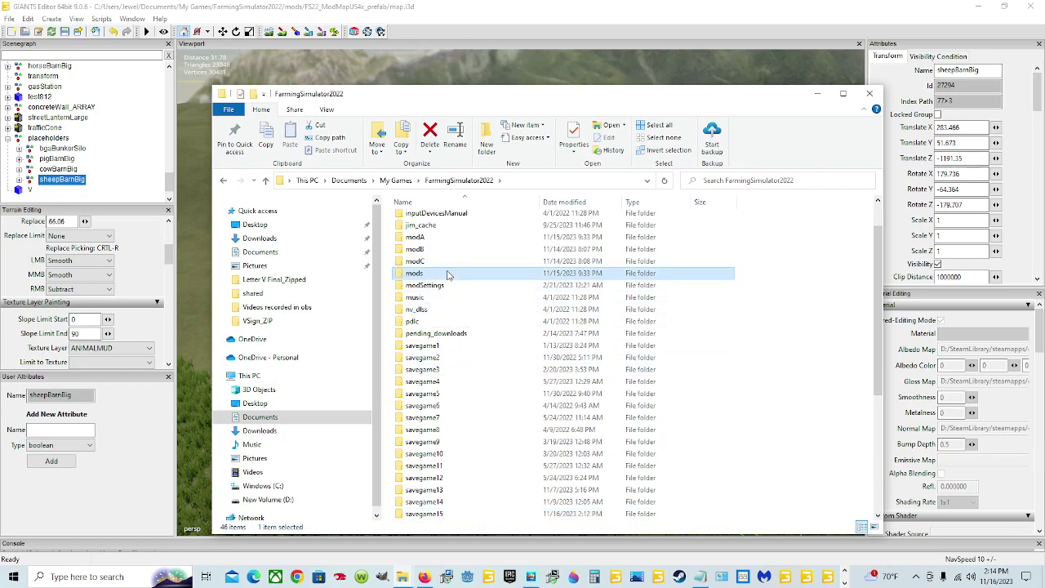
double_click(447, 274)
click(462, 219)
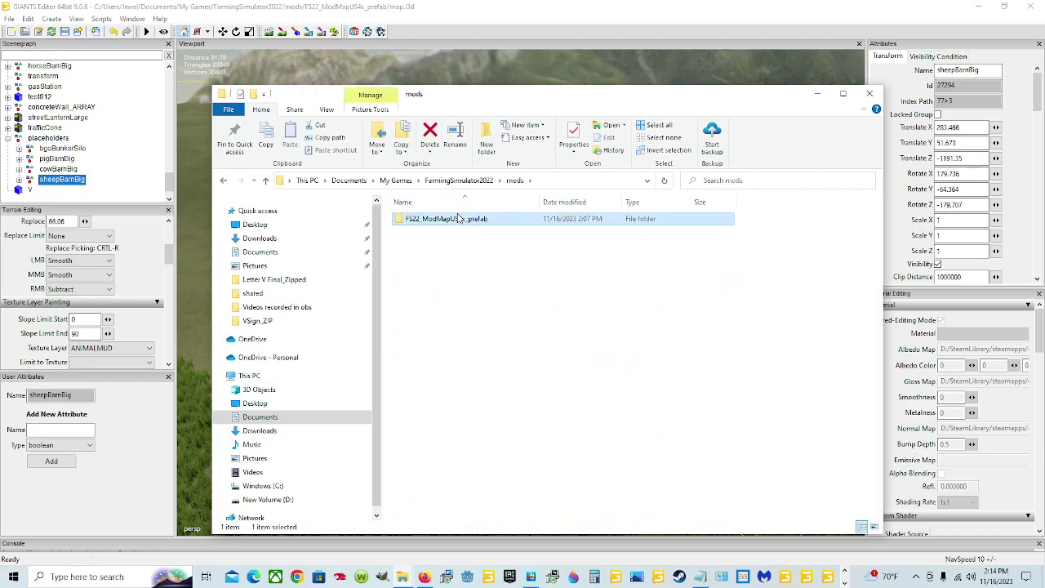
double_click(461, 219)
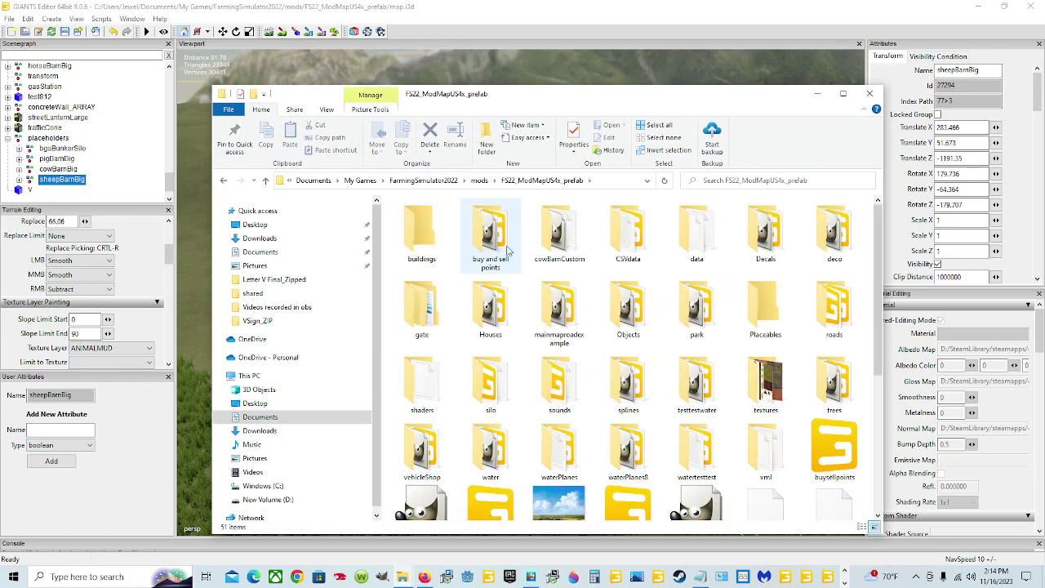
double_click(765, 457)
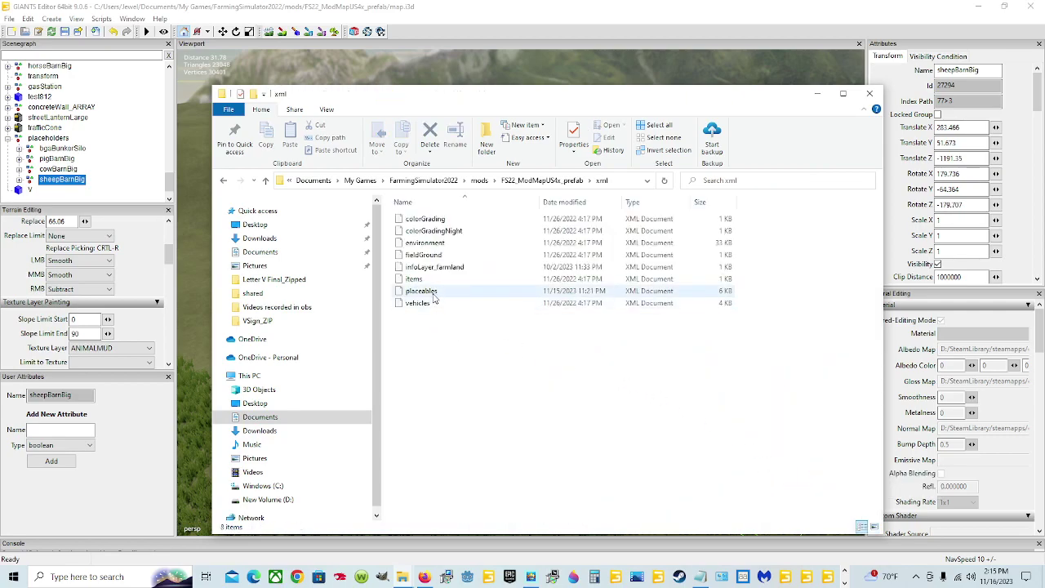
- Browse to modA, FarmLand223, maps, mapUS and locate that map's placeables XML file for comparison
click(478, 182)
click(460, 181)
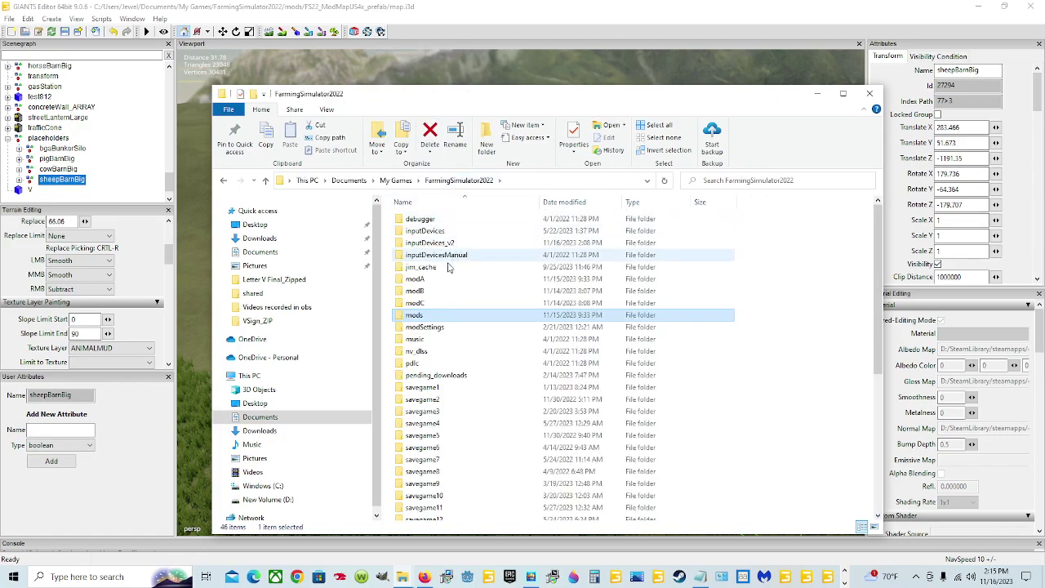
double_click(433, 279)
click(445, 219)
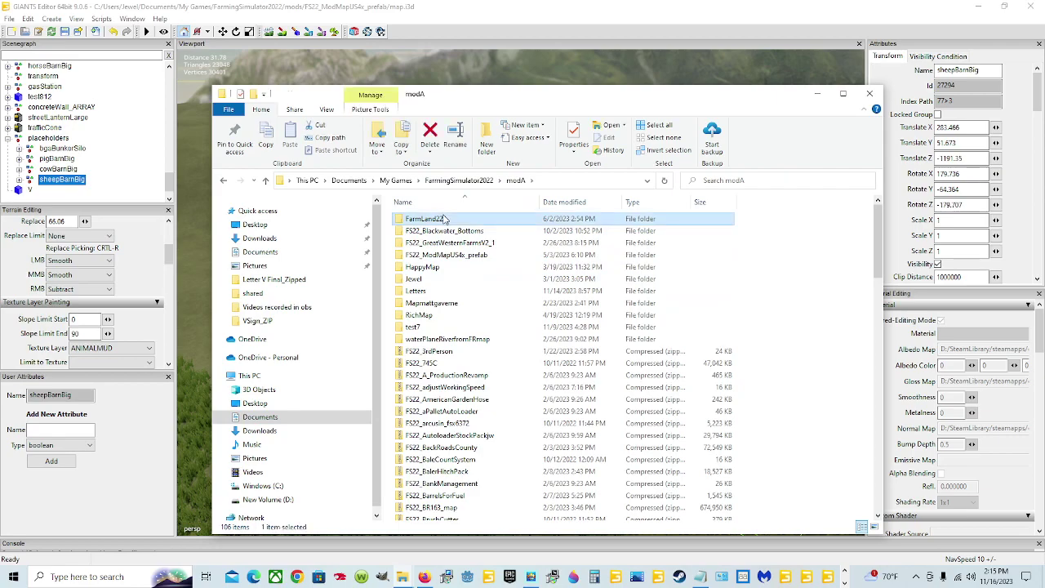
double_click(445, 219)
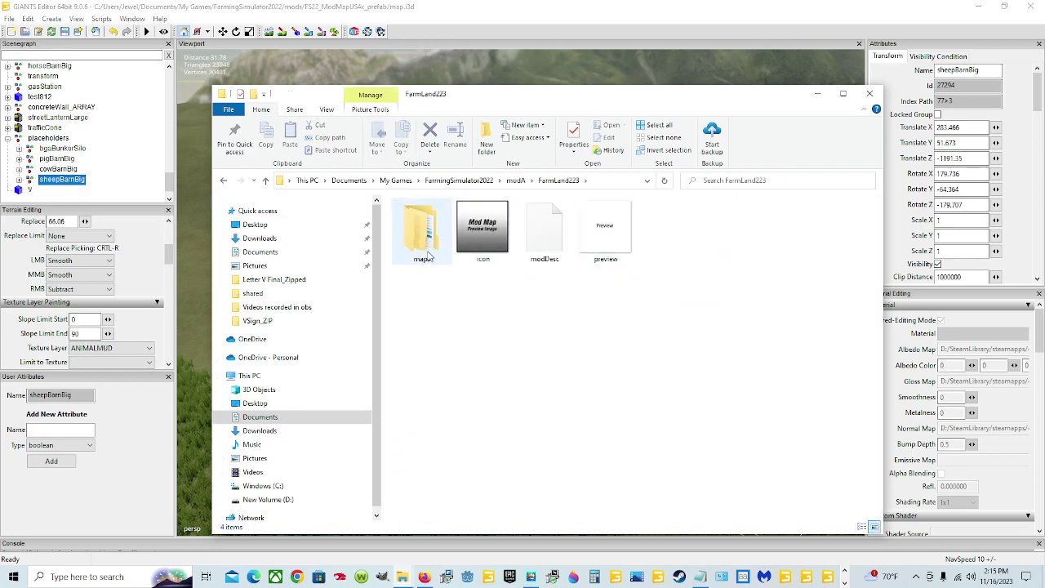
double_click(426, 245)
double_click(424, 219)
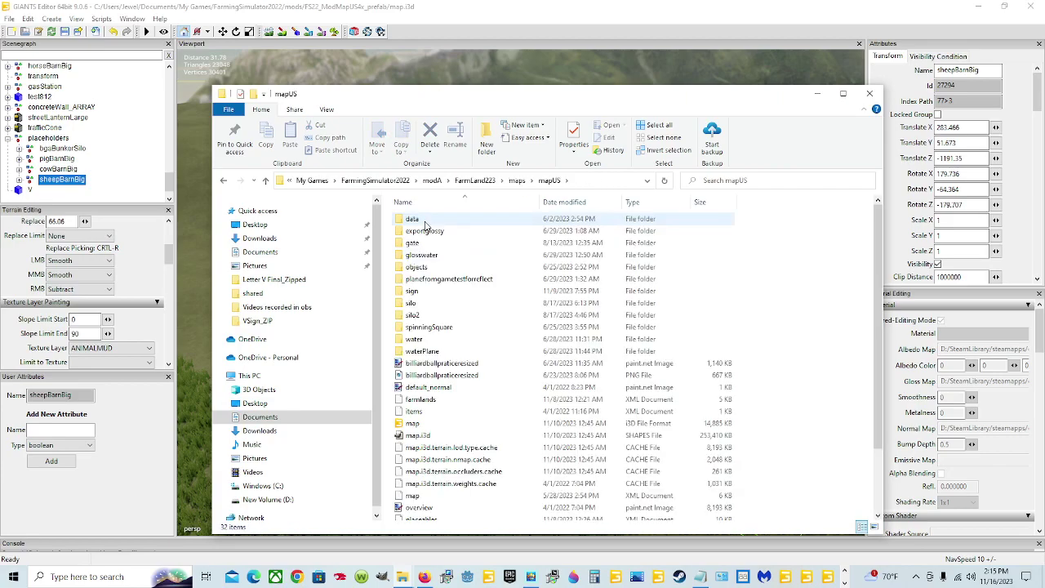
scroll(523, 450, down, 1)
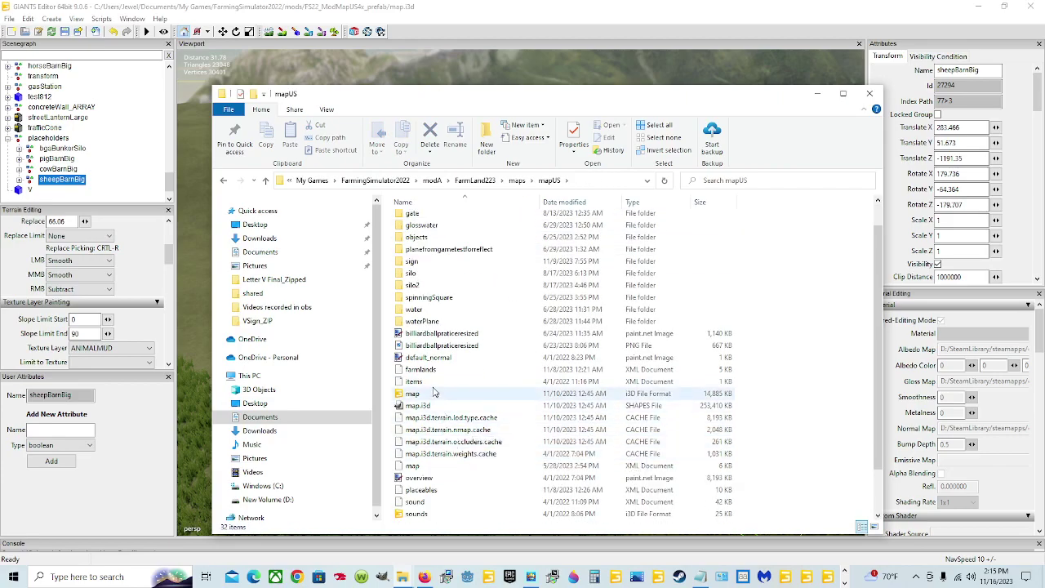
scroll(433, 416, down, 2)
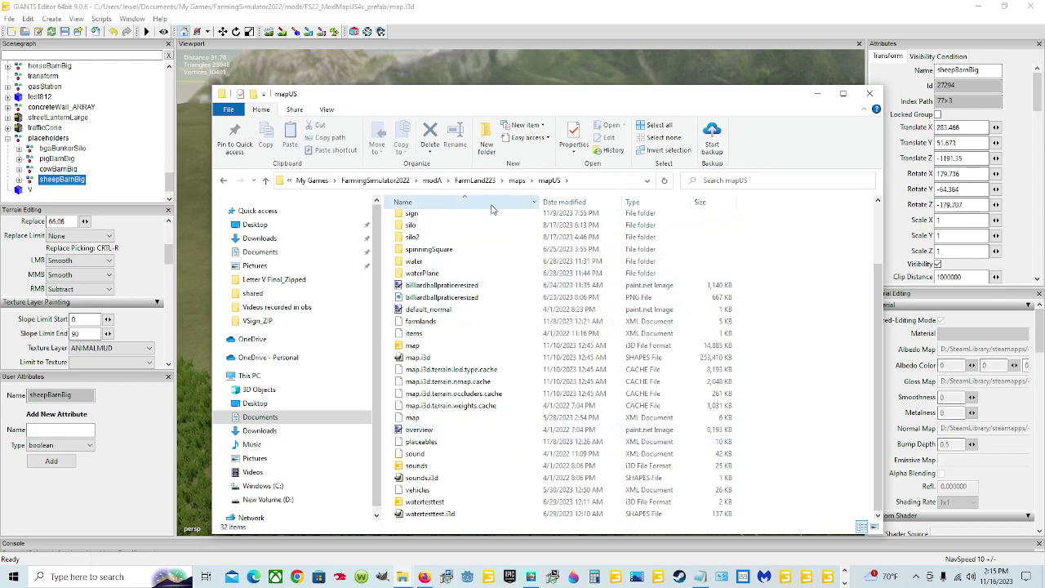
click(420, 445)
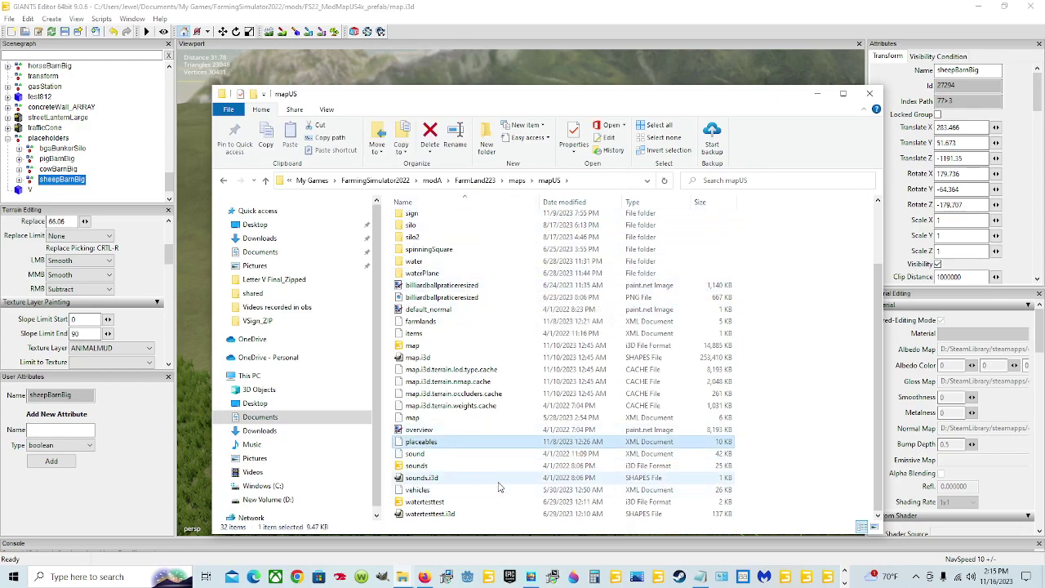
- Return to the xml folder of mods/FS22_ModMapUS4x_prefab and open its placeables XML file in Notepad++
click(372, 181)
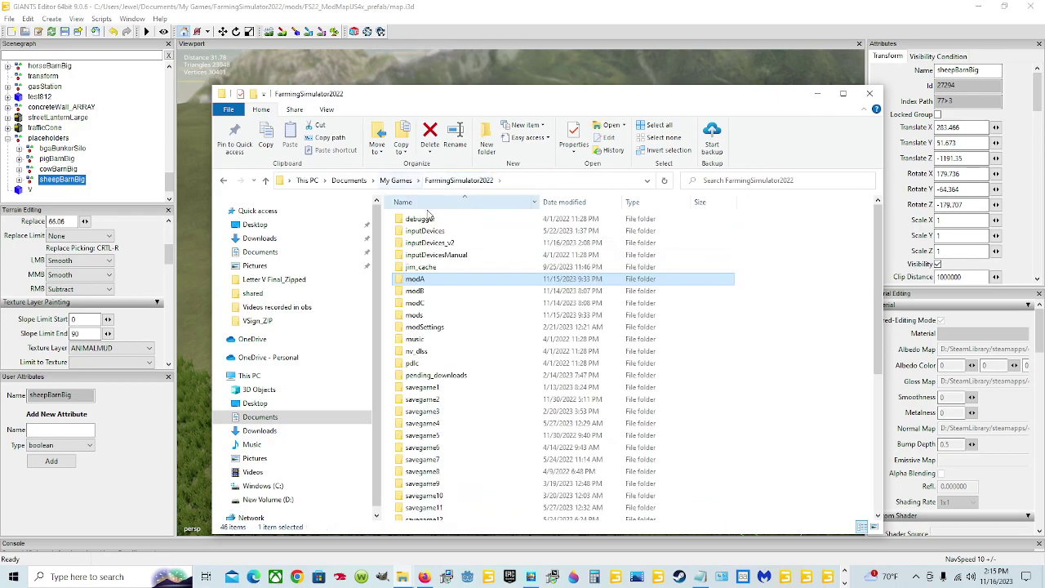
double_click(447, 316)
click(480, 221)
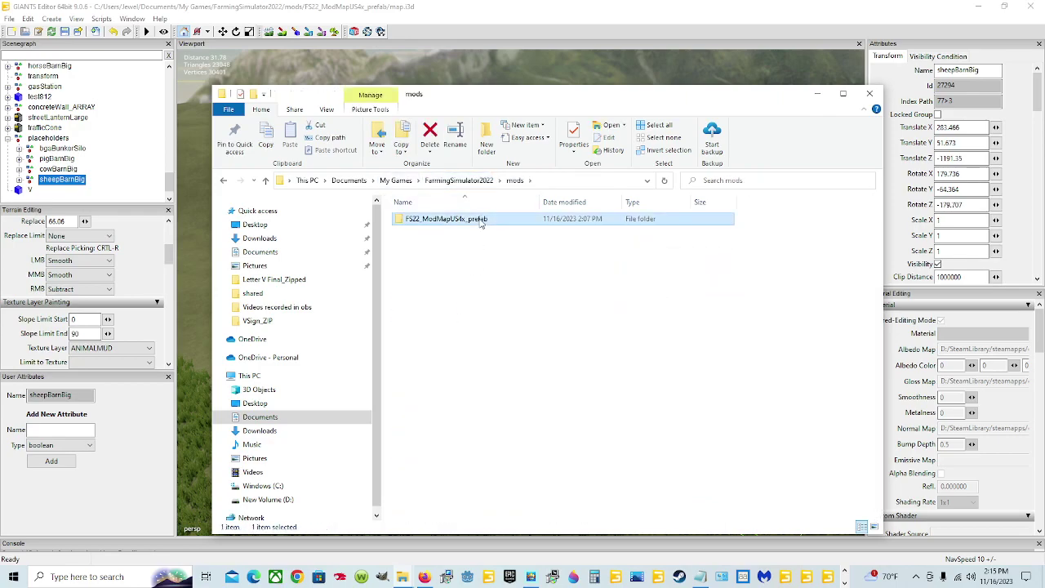
double_click(447, 219)
scroll(733, 414, down, 3)
scroll(766, 280, up, 5)
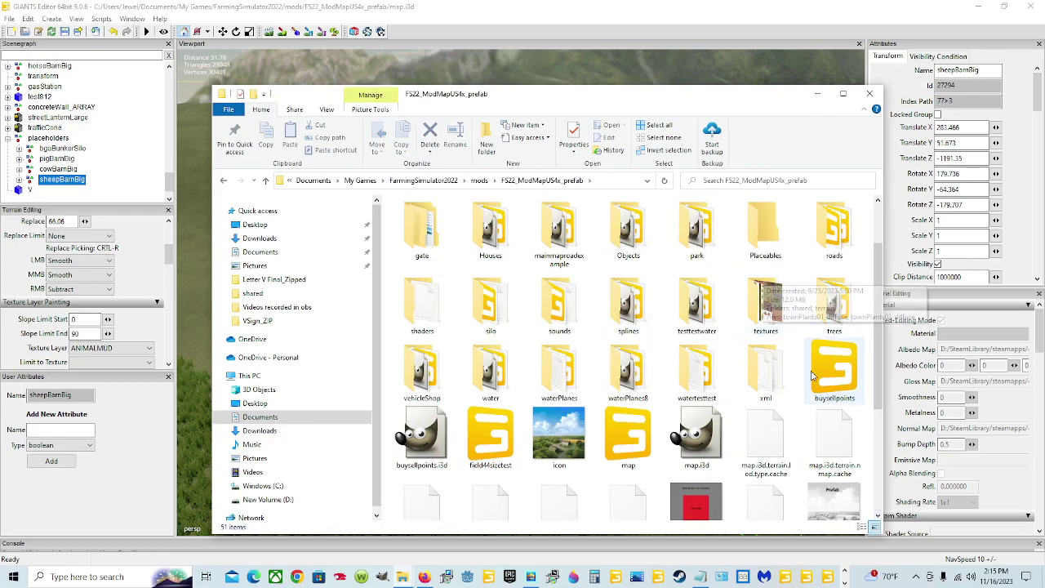
double_click(780, 376)
click(482, 292)
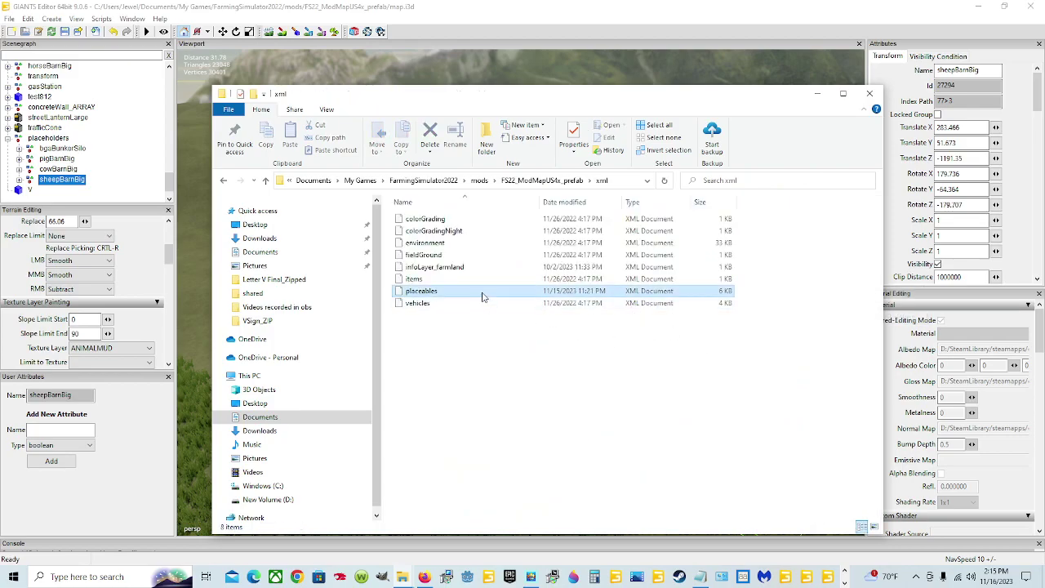
right_click(482, 292)
click(549, 341)
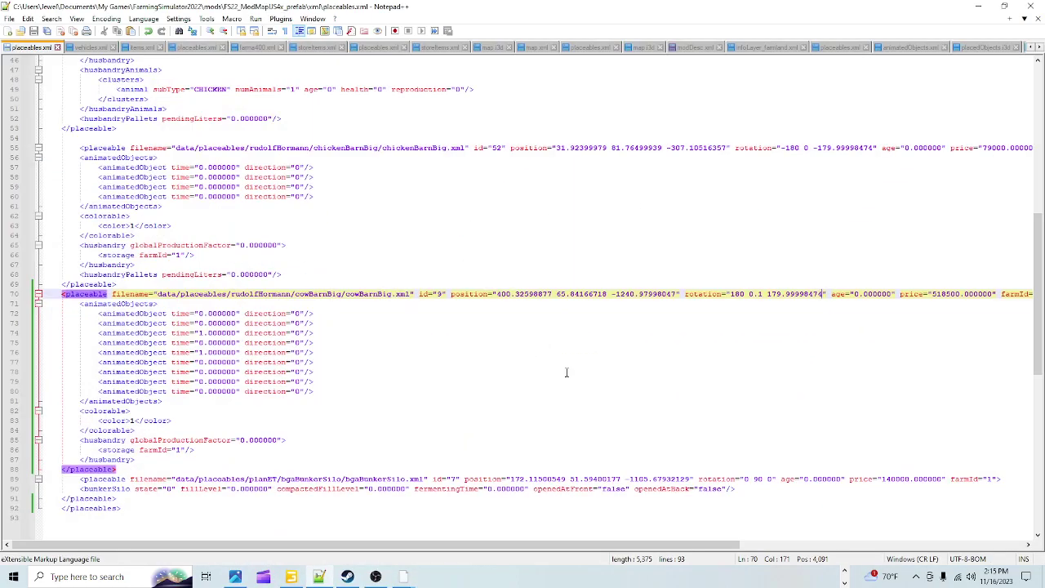
- Paste the copied sheepBarnBig block on a new line between the cowBarnBig closing tag and the bgaBunkerSilo entry
scroll(331, 346, down, 5)
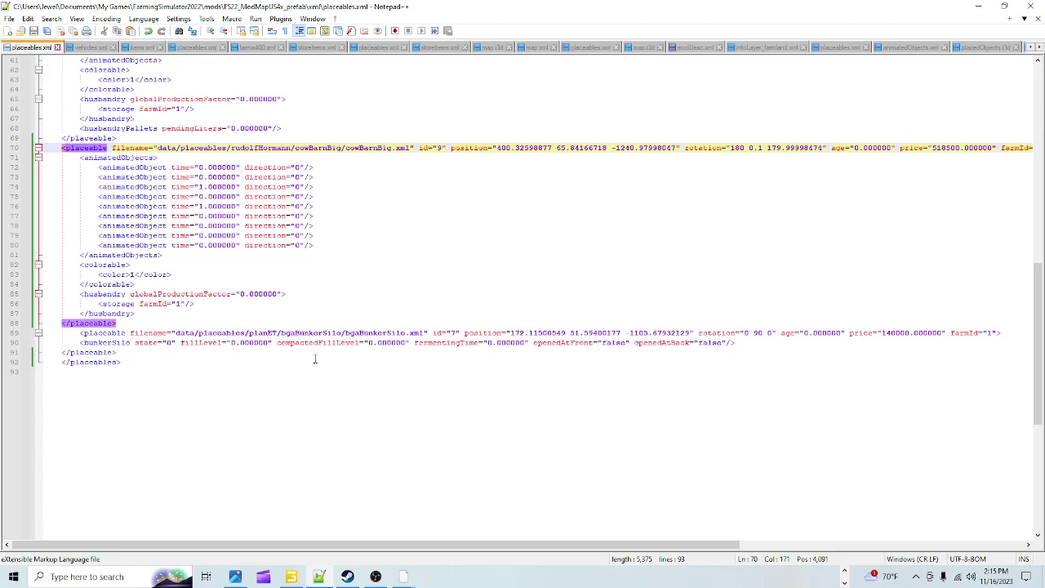
click(118, 353)
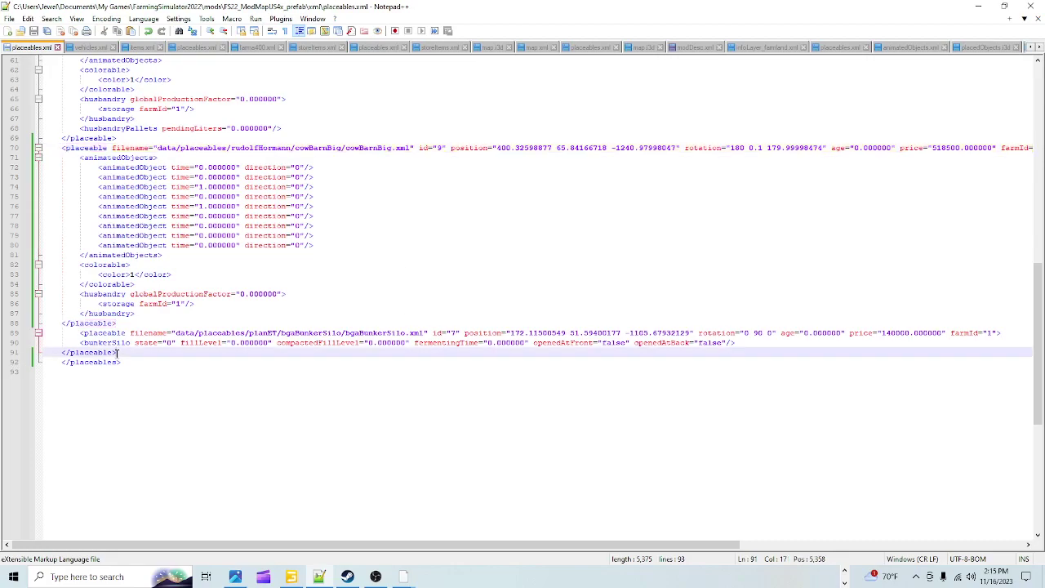
click(119, 323)
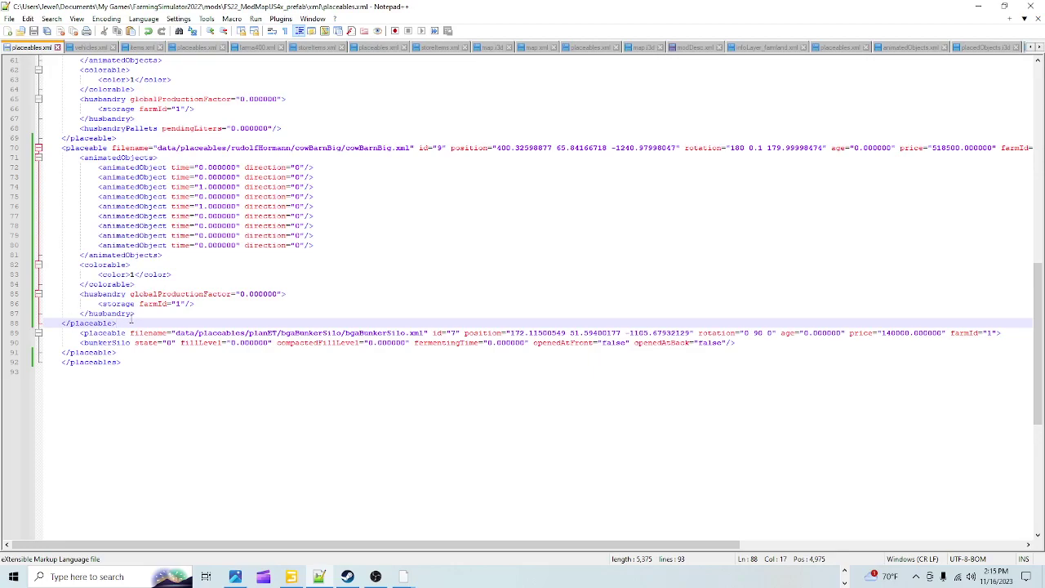
key(Return)
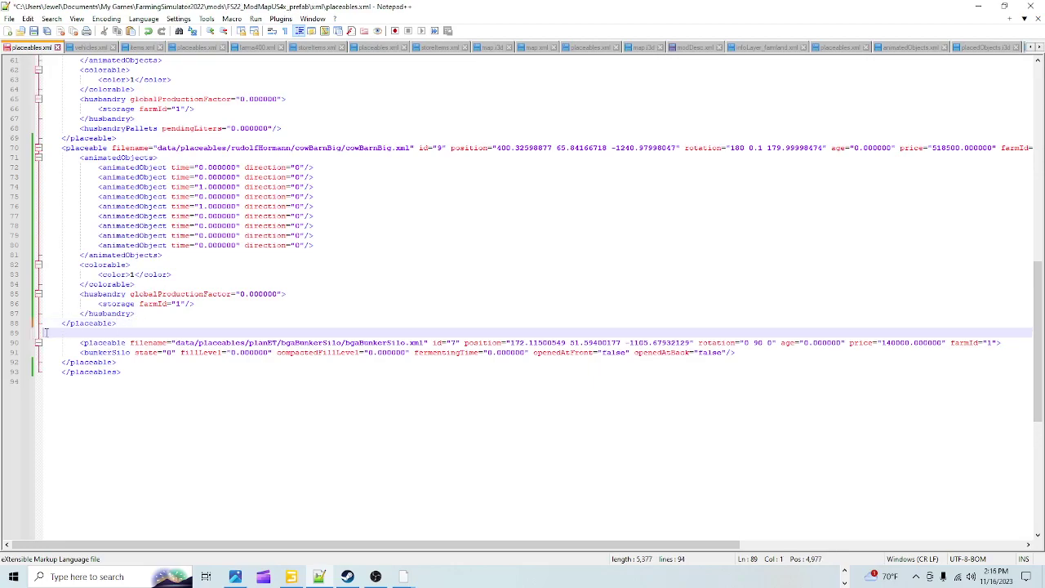
right_click(47, 333)
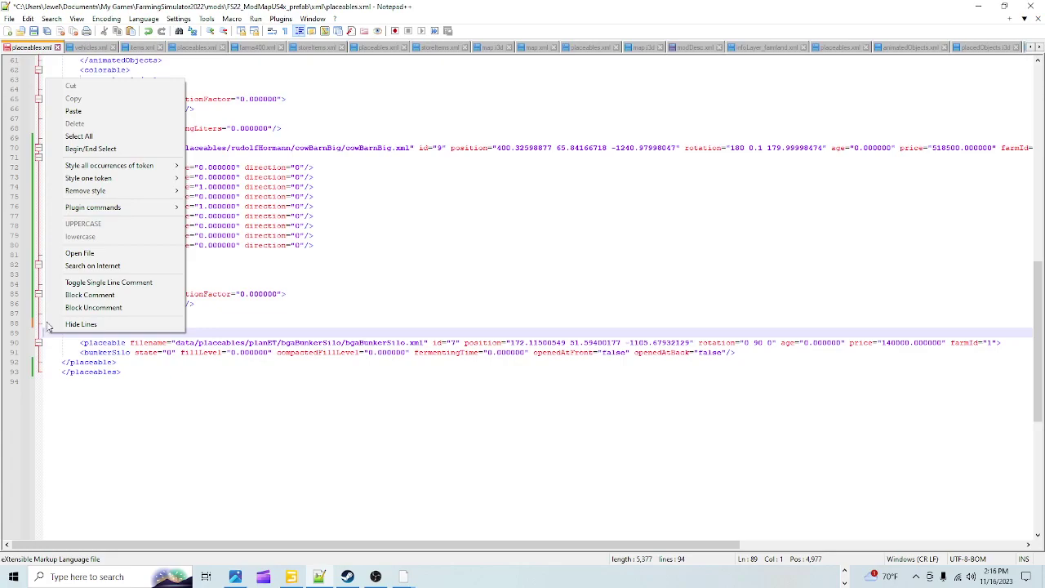
click(96, 111)
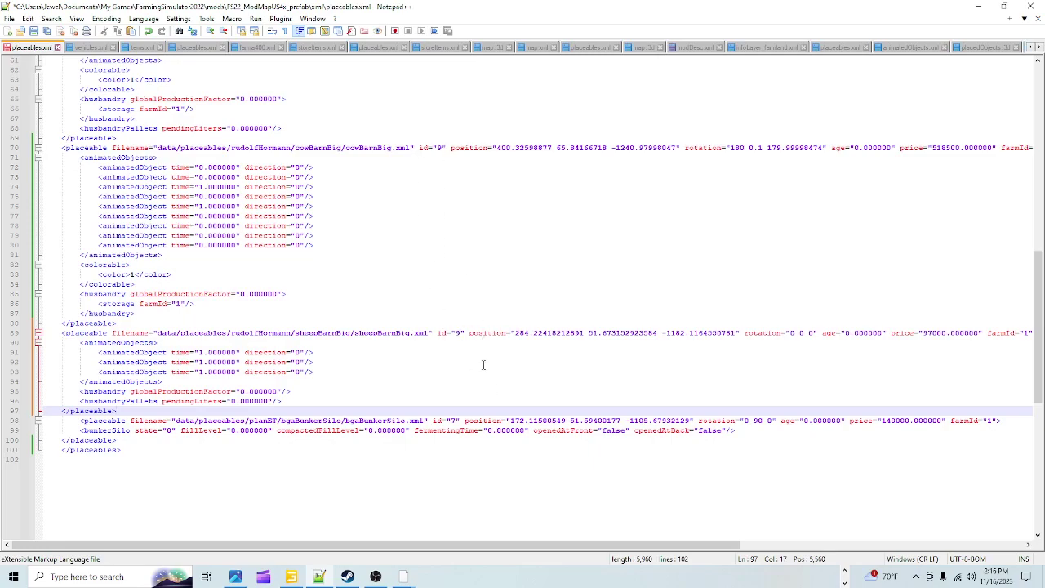
- Check the ids used by the other placeables and set the sheepBarnBig entry's id to 13
scroll(482, 363, up, 13)
scroll(489, 357, up, 7)
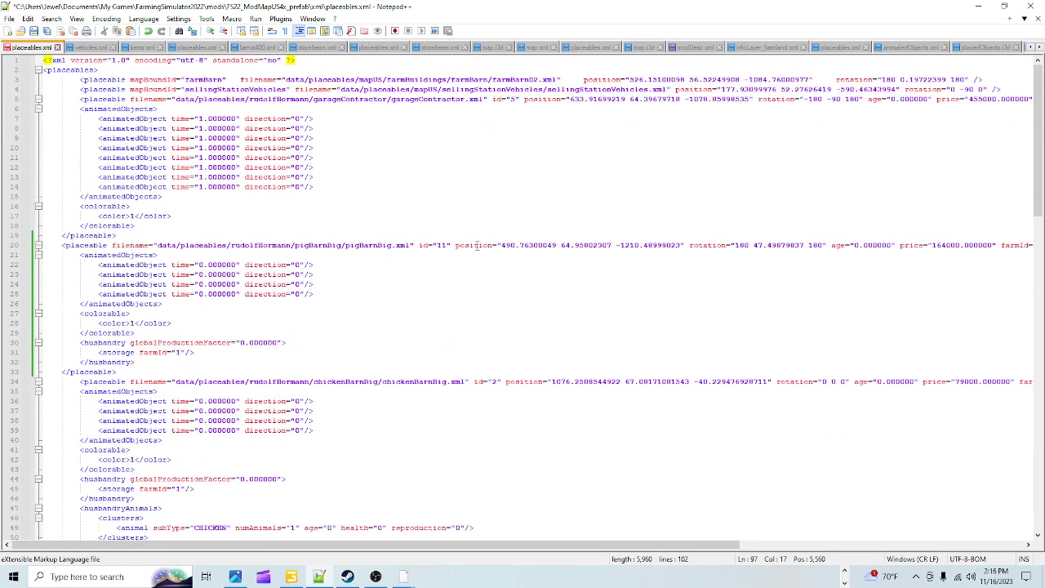
scroll(531, 379, down, 12)
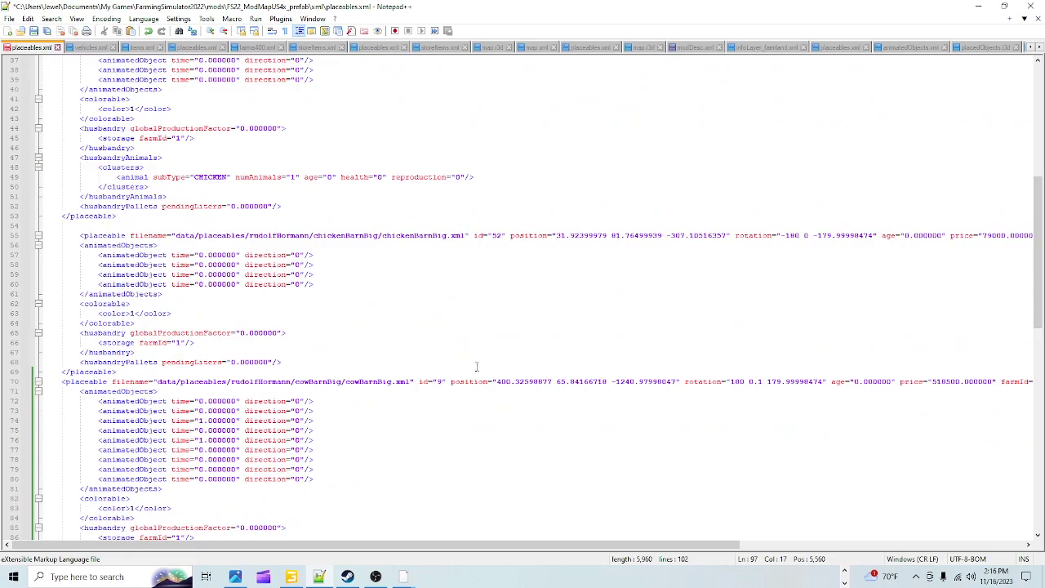
scroll(494, 347, down, 8)
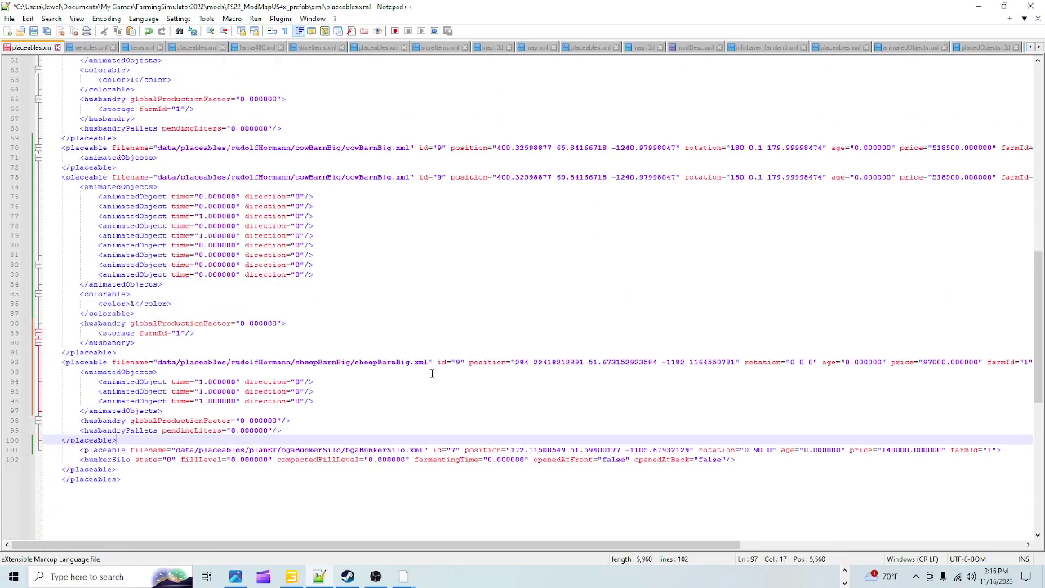
click(462, 334)
key(BackSpace)
text(13)
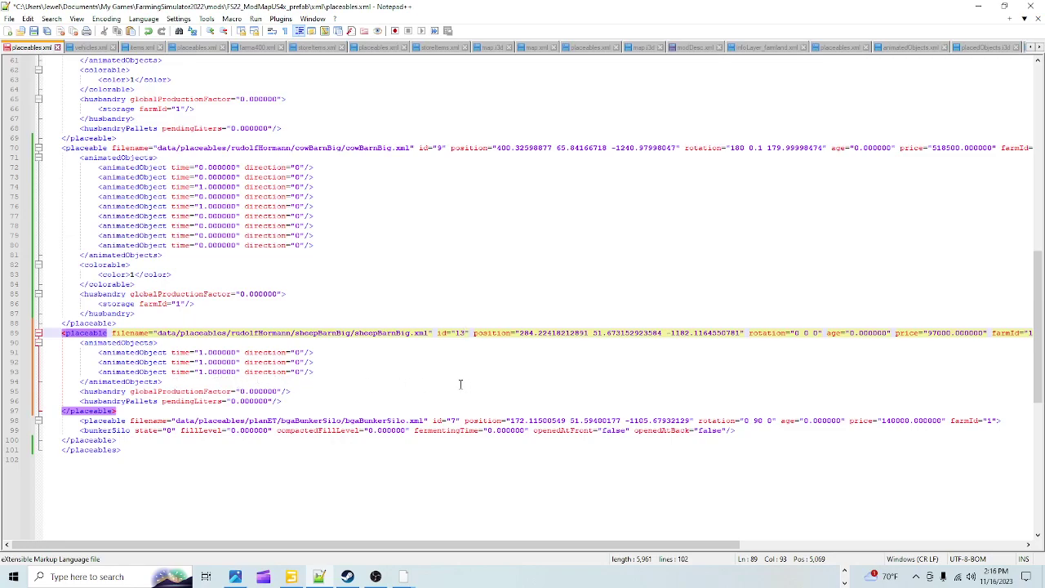
- Examine the chicken barn's CHICKEN animal line and the matching opening and closing placeable tags of the sheepBarnBig and bgaBunkerSilo entries
scroll(432, 382, up, 10)
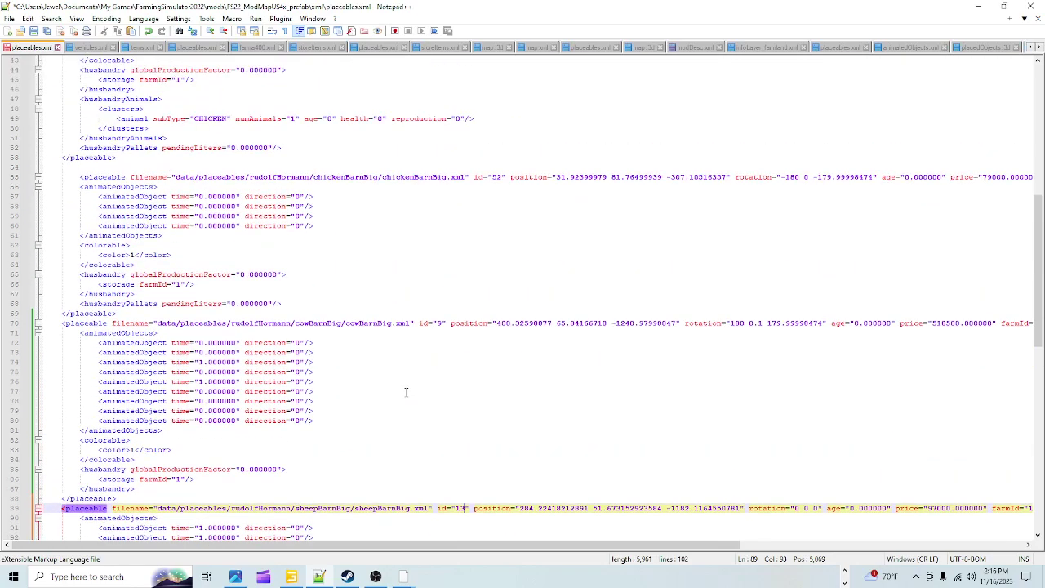
drag(475, 235, 112, 235)
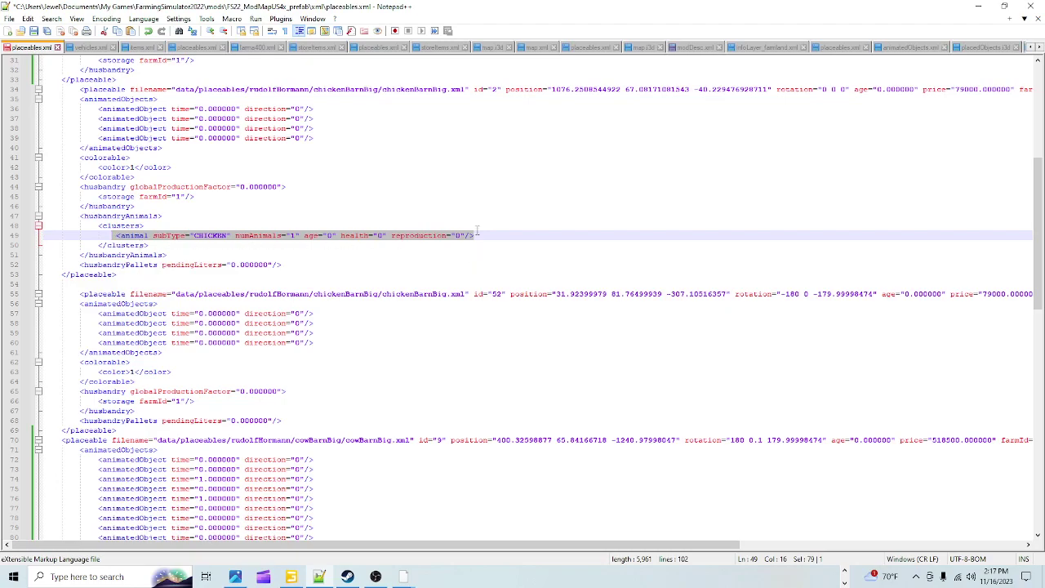
scroll(438, 347, down, 9)
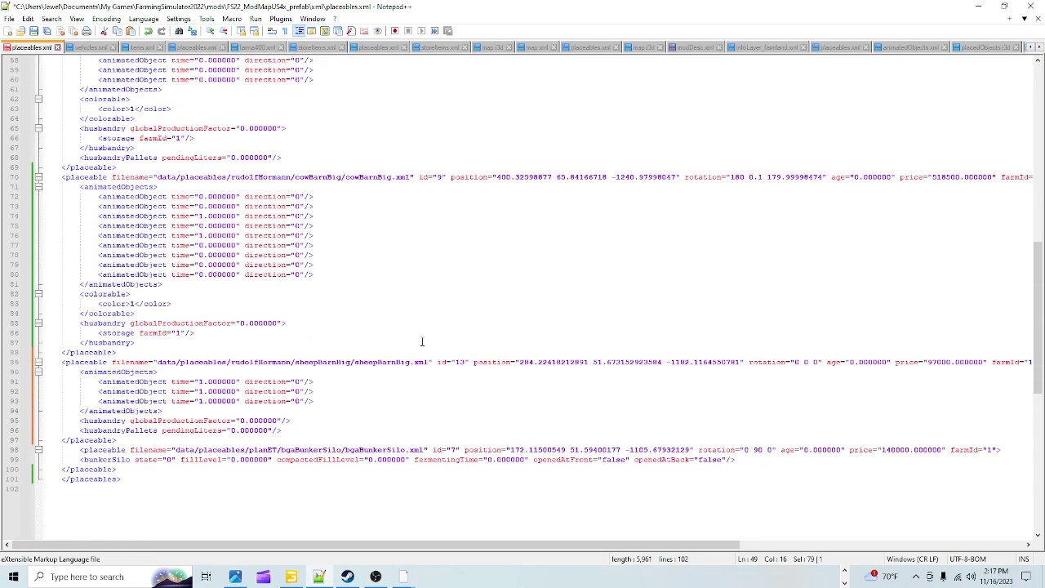
scroll(424, 342, down, 4)
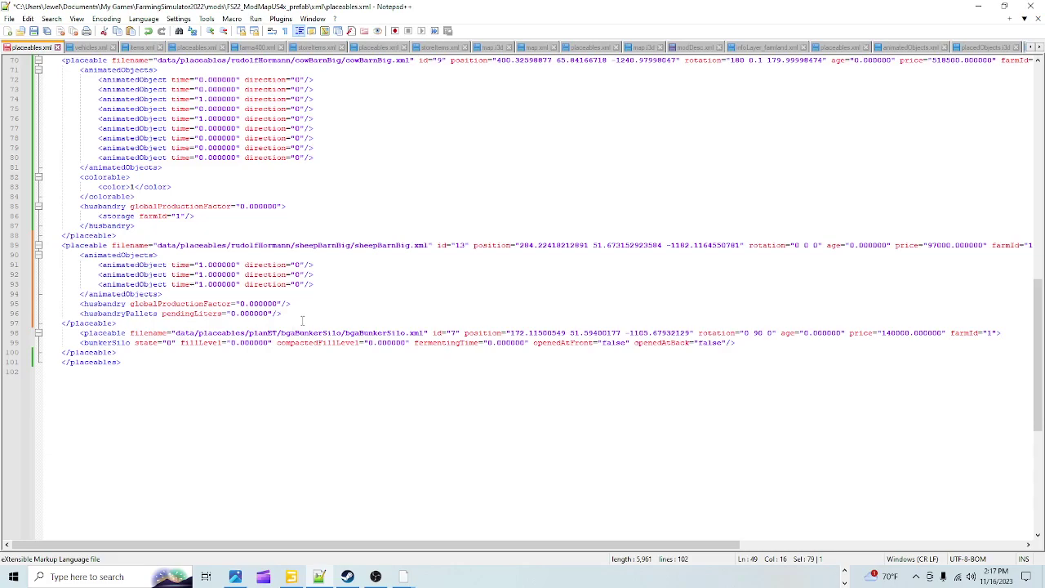
click(133, 324)
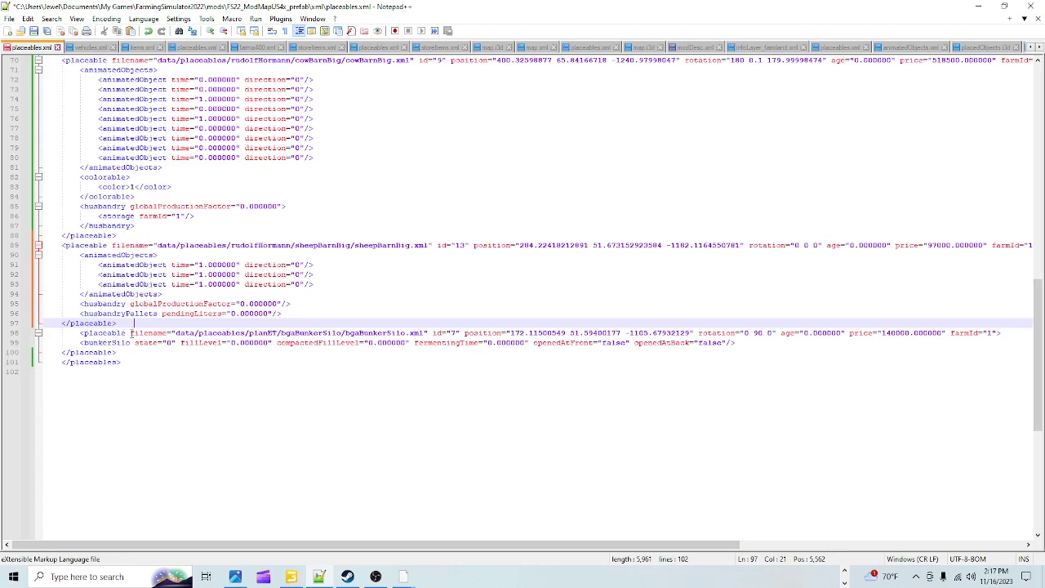
click(87, 332)
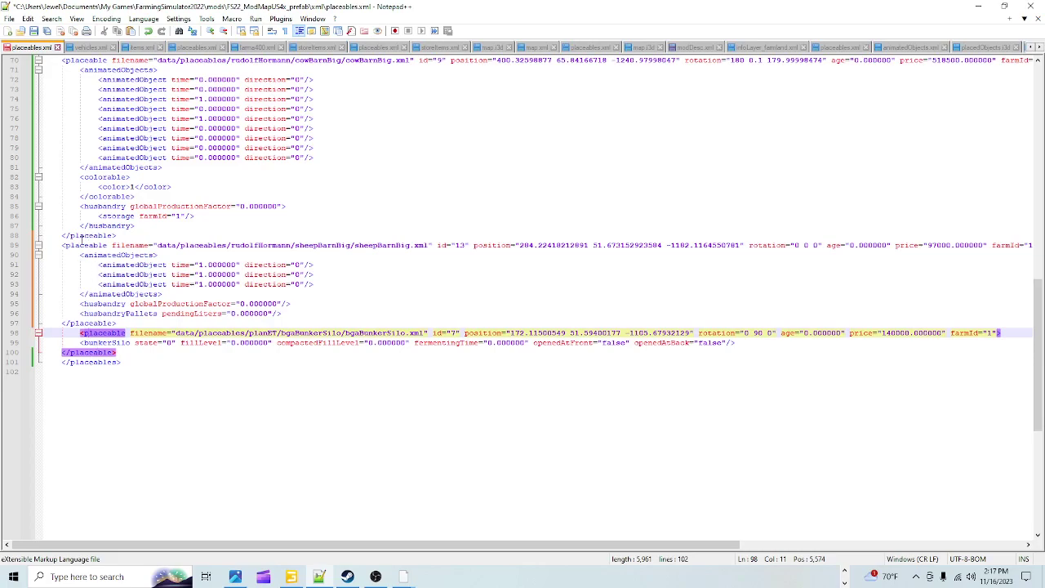
click(75, 245)
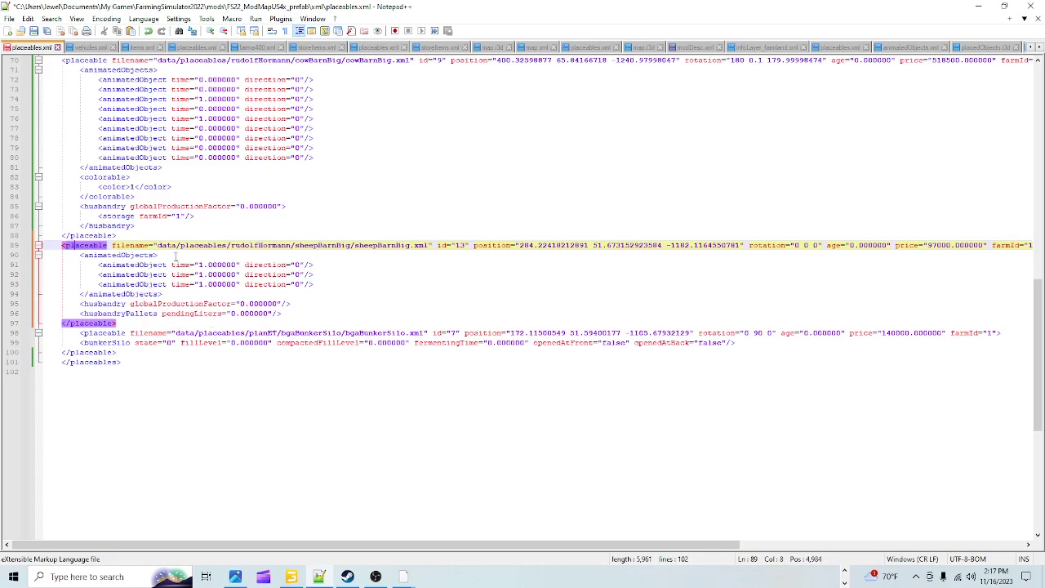
- Copy the defaultFarmProperty="true" attribute with its closing bracket from the cowBarnBig entry
click(106, 284)
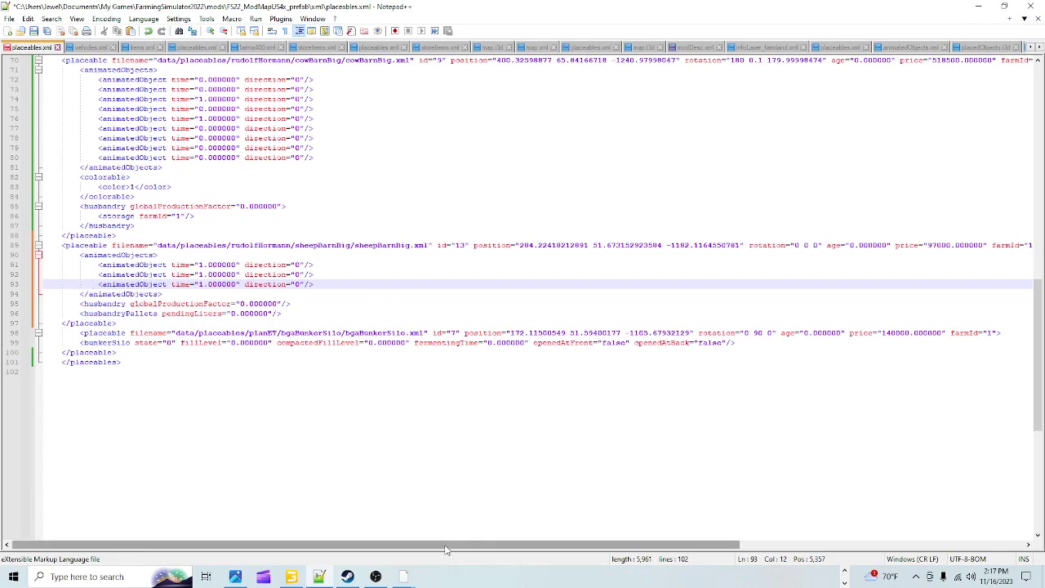
drag(453, 544, 682, 545)
scroll(760, 448, up, 2)
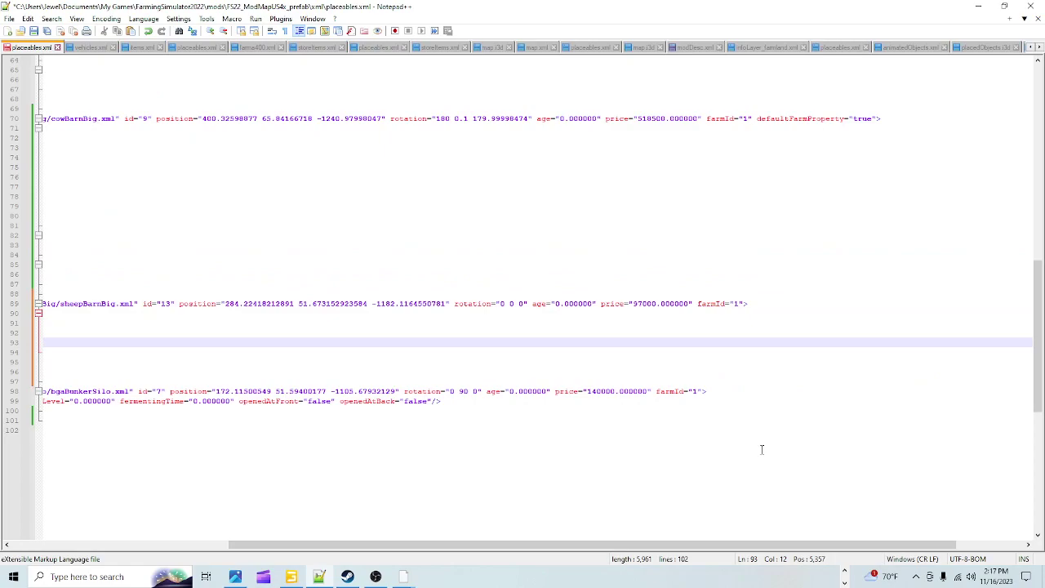
click(757, 118)
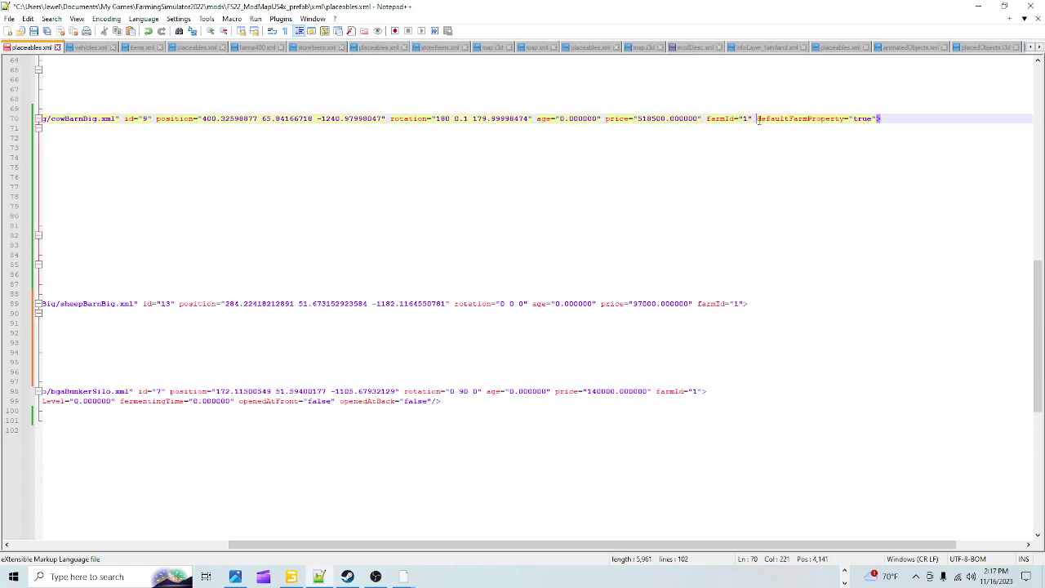
drag(757, 118, 881, 124)
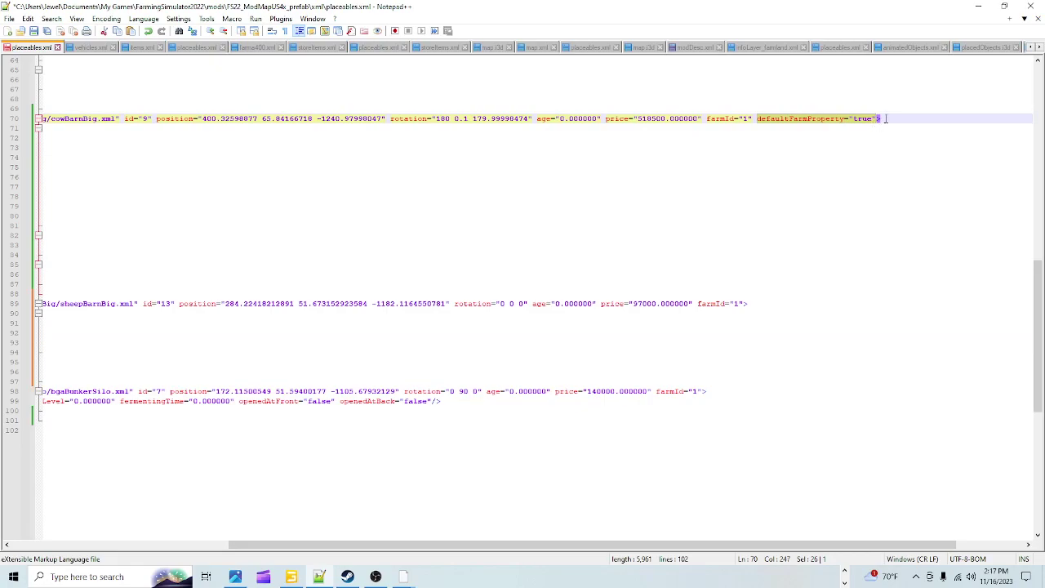
right_click(844, 123)
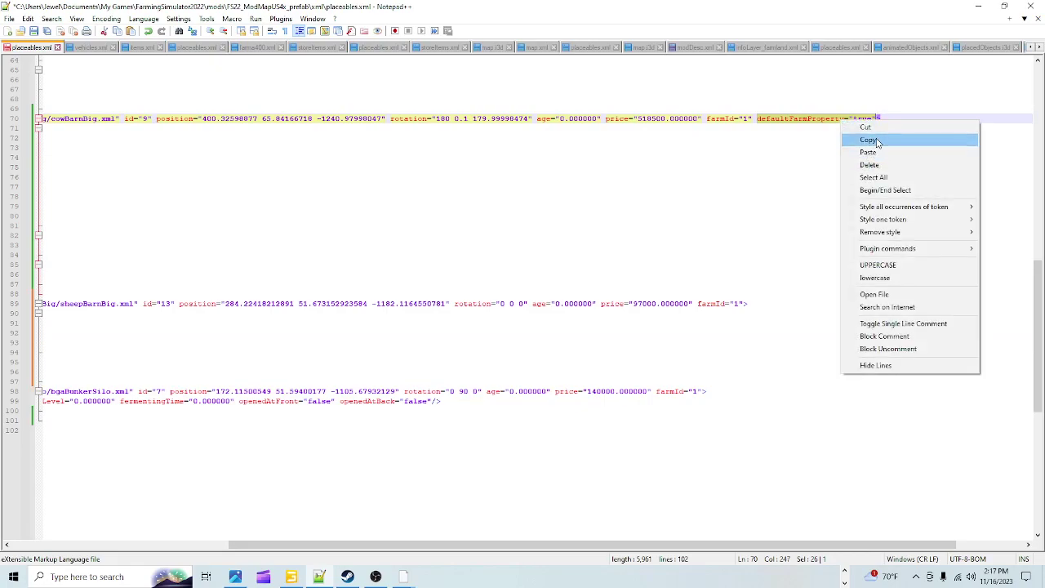
click(872, 140)
- Paste defaultFarmProperty="true" at the end of the sheepBarnBig opening tag, separated from farmId="1" by a space
scroll(671, 340, down, 1)
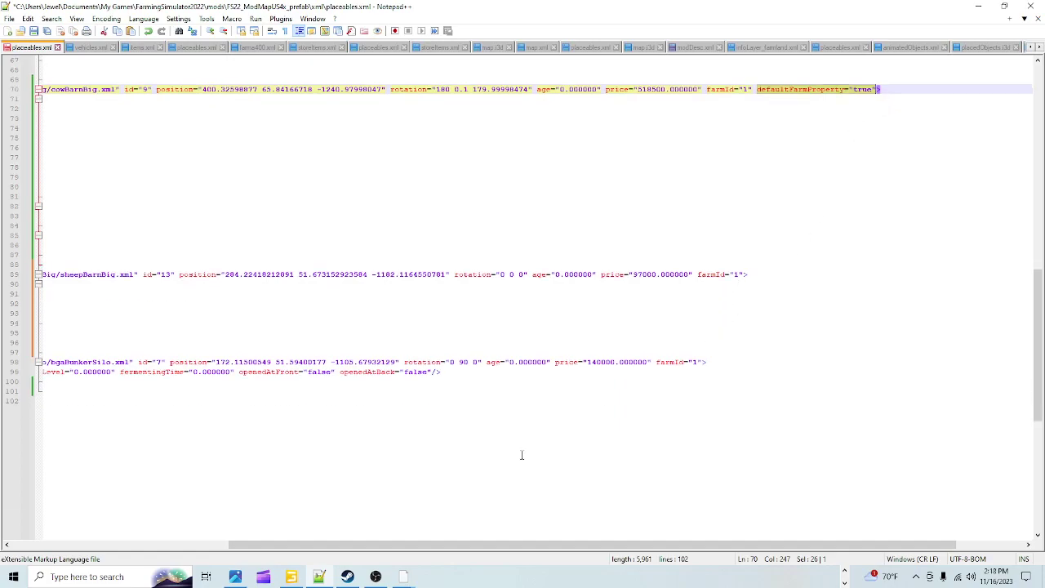
drag(523, 547, 502, 563)
click(697, 275)
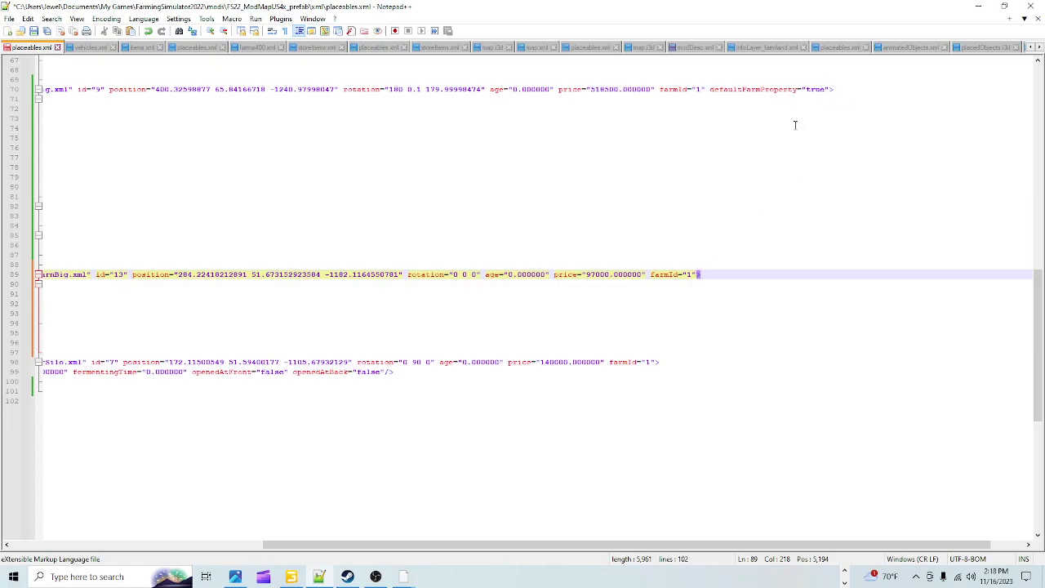
right_click(697, 276)
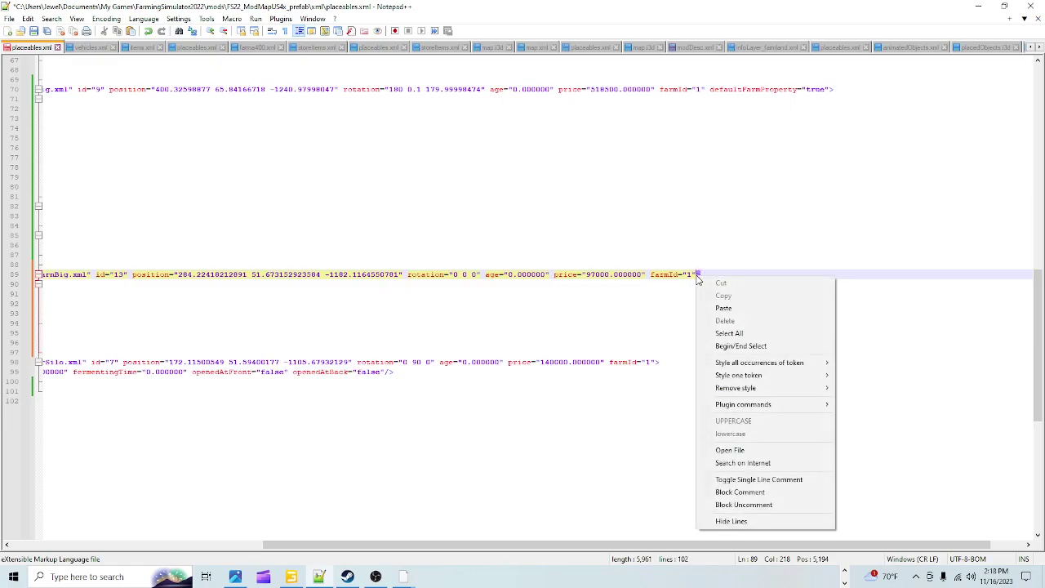
click(725, 309)
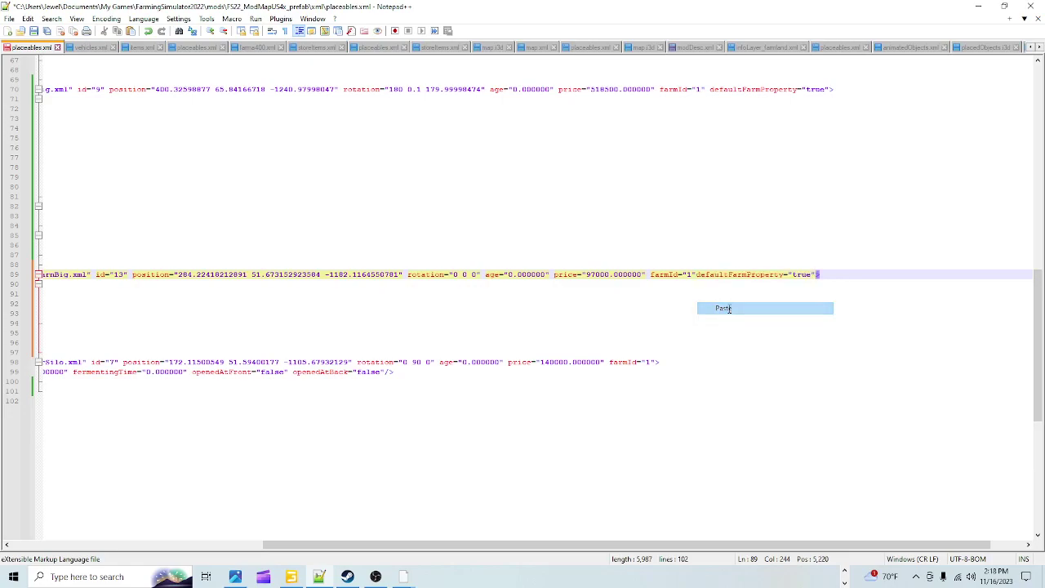
click(696, 274)
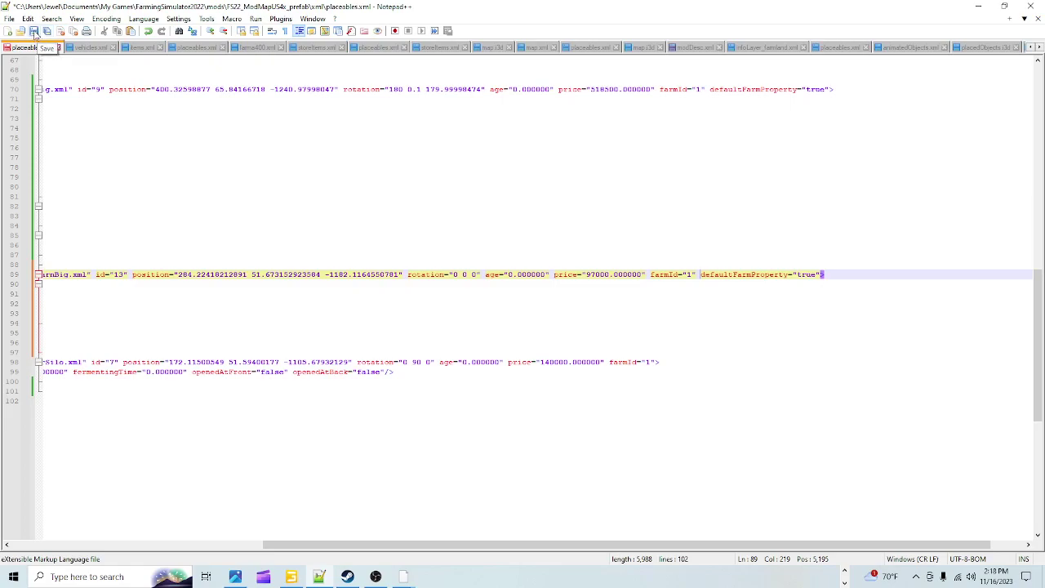
- Save placeables.xml, switch to GIANTS Editor and copy the translate values of the sheepBarnBig placeholder
click(35, 32)
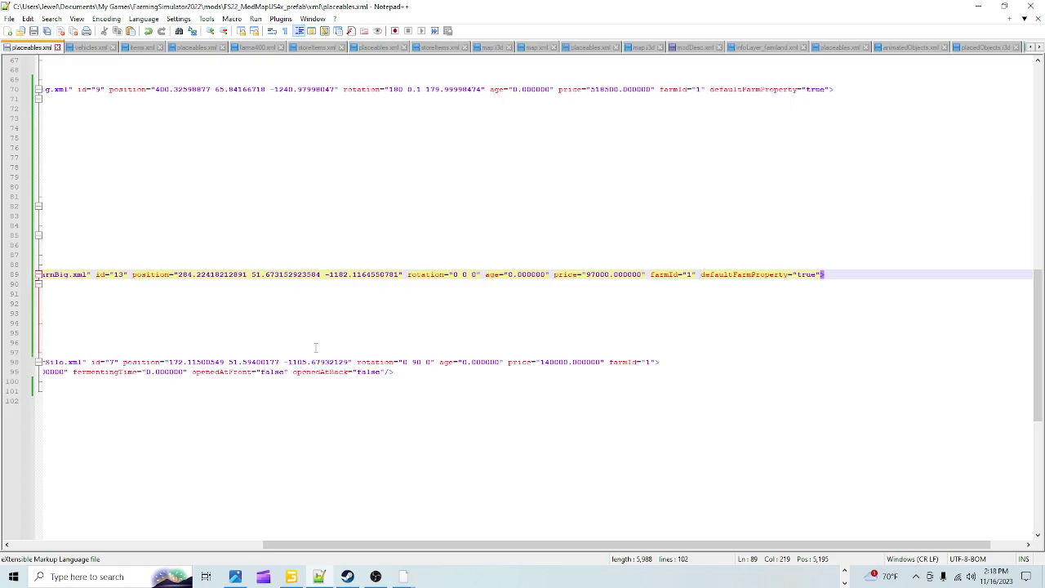
drag(390, 545, 256, 545)
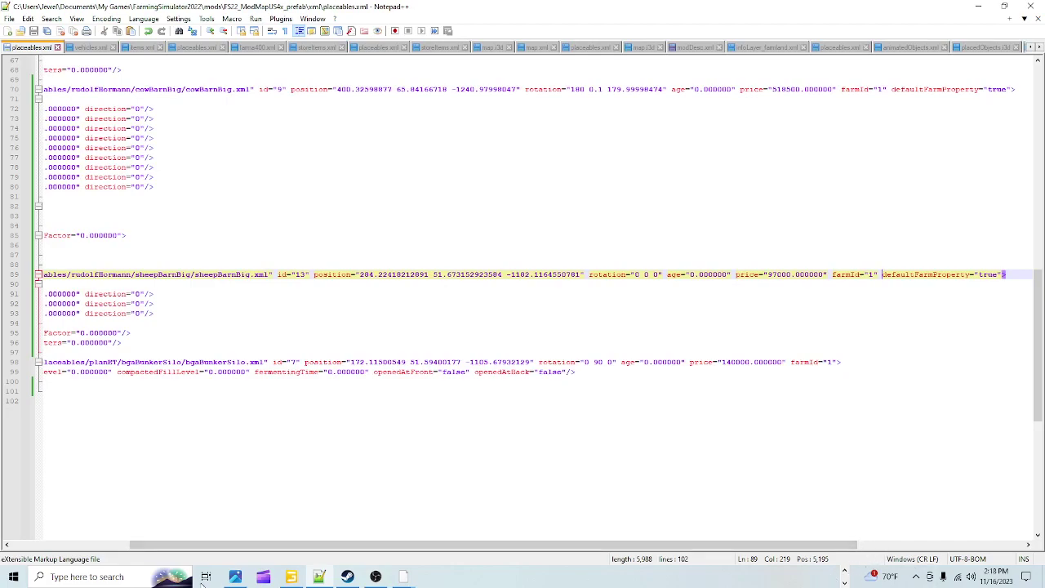
mouse_move(290, 577)
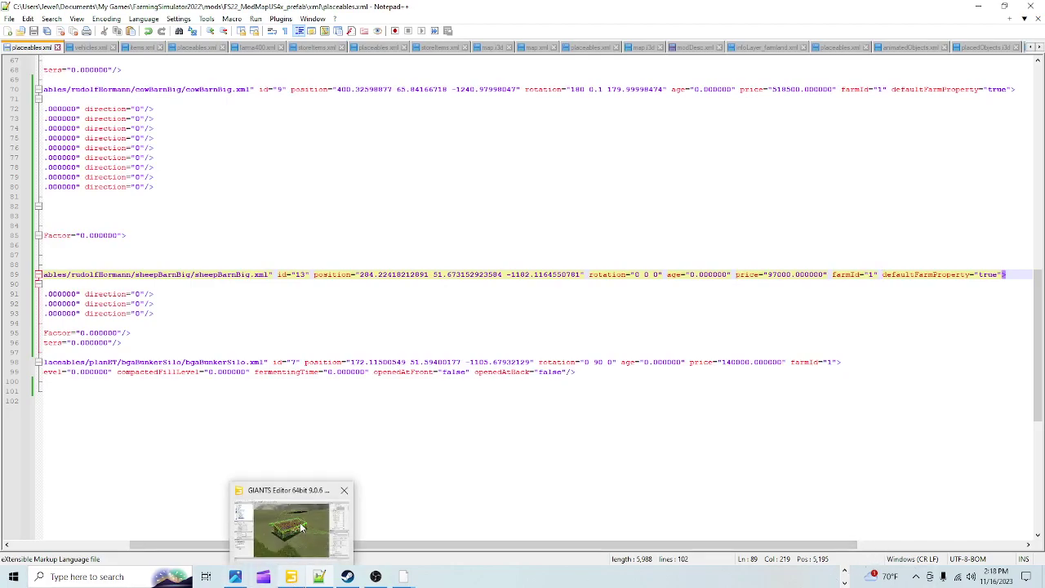
click(300, 528)
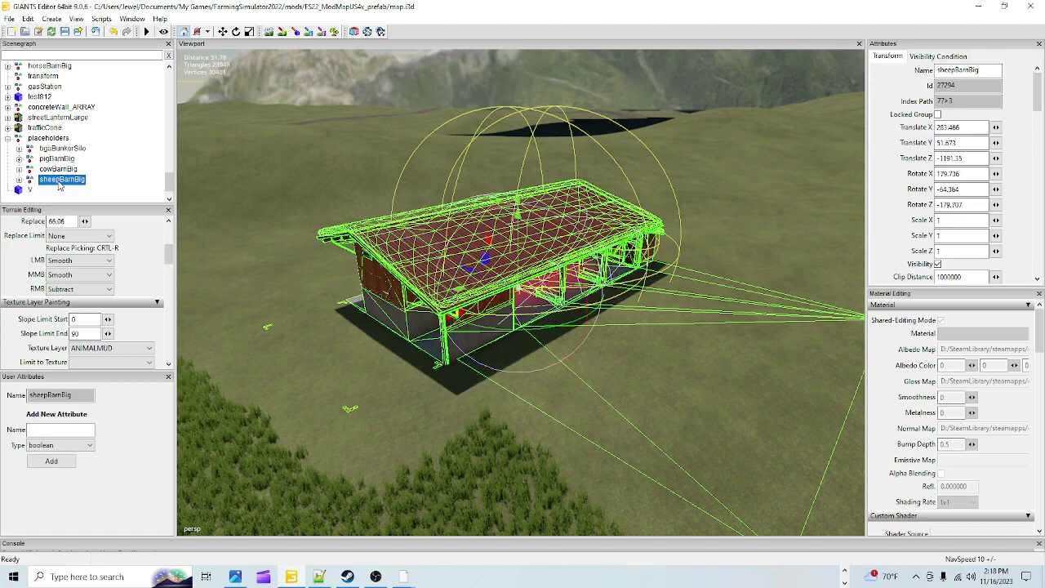
click(19, 180)
scroll(74, 147, down, 1)
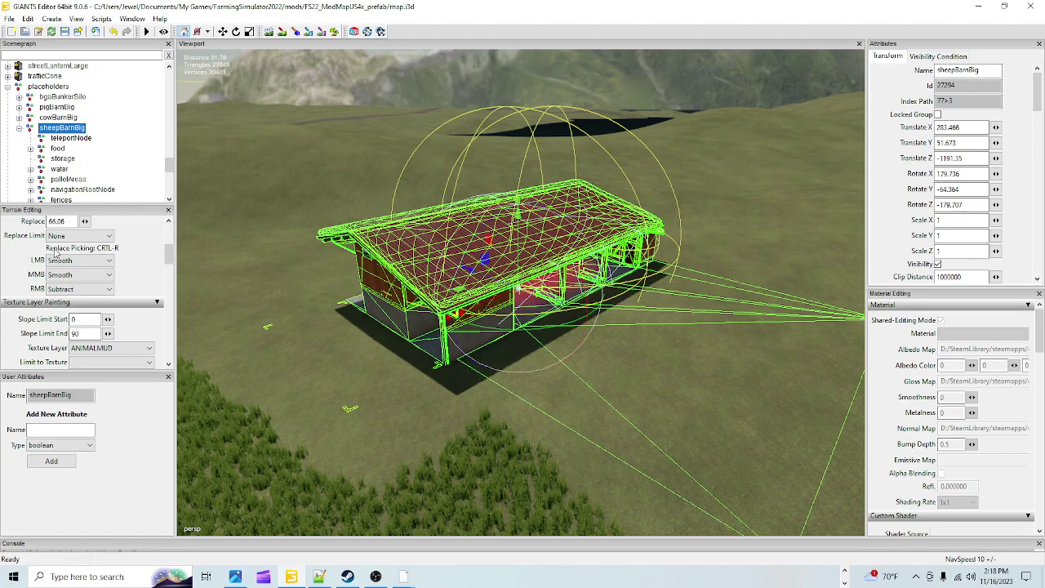
click(19, 128)
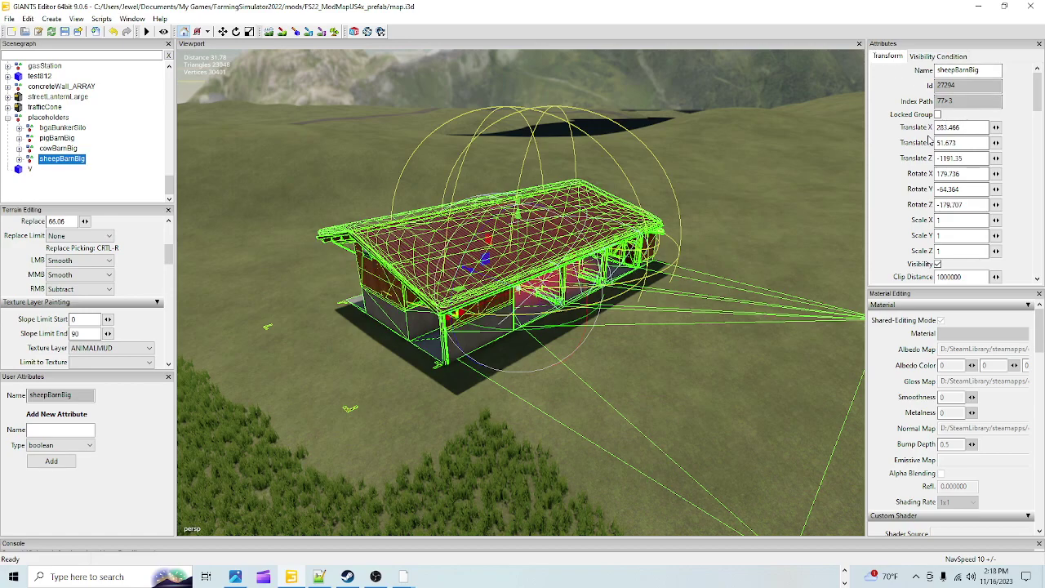
click(132, 18)
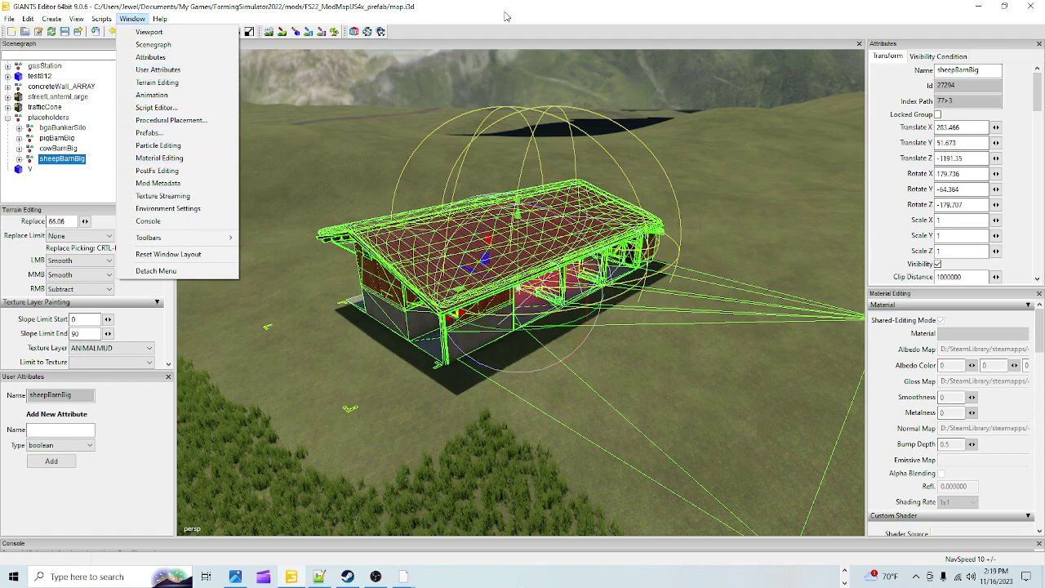
click(542, 54)
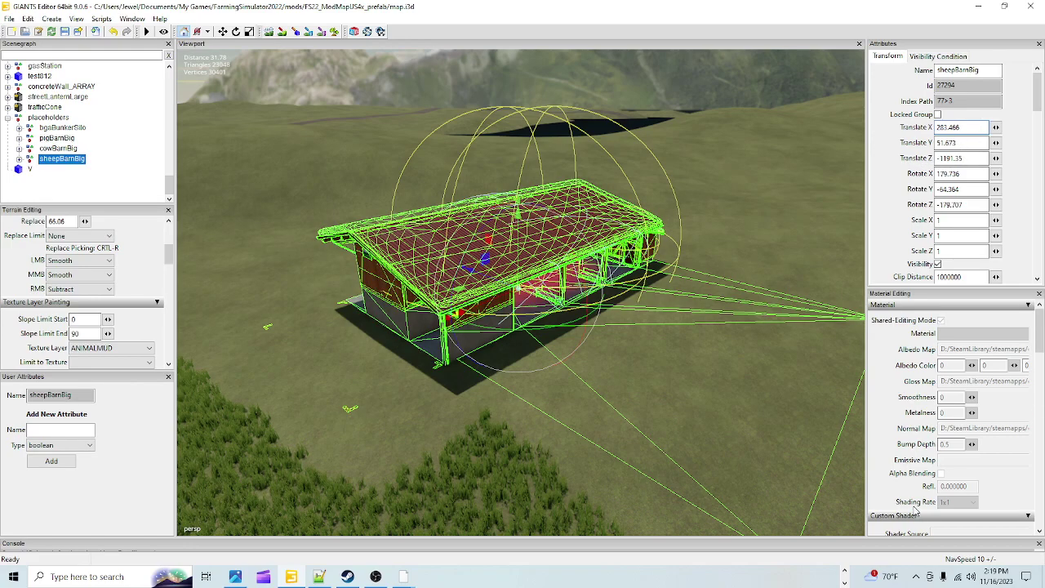
- Back in Notepad++, replace the sheepBarnBig entry's position with the copied values 283.46600342 51.67325211 -1191.34997559
mouse_move(319, 578)
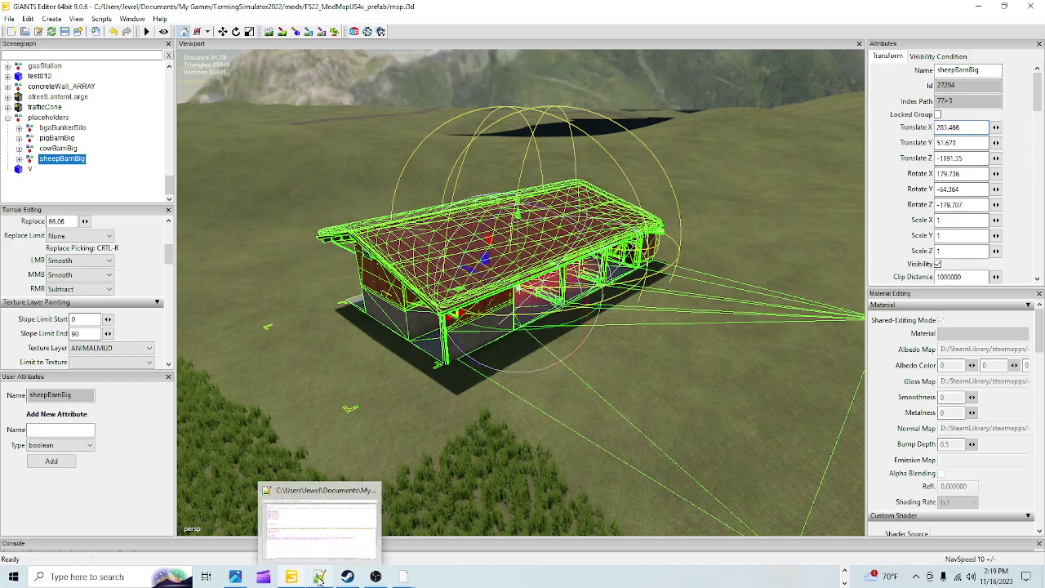
click(319, 535)
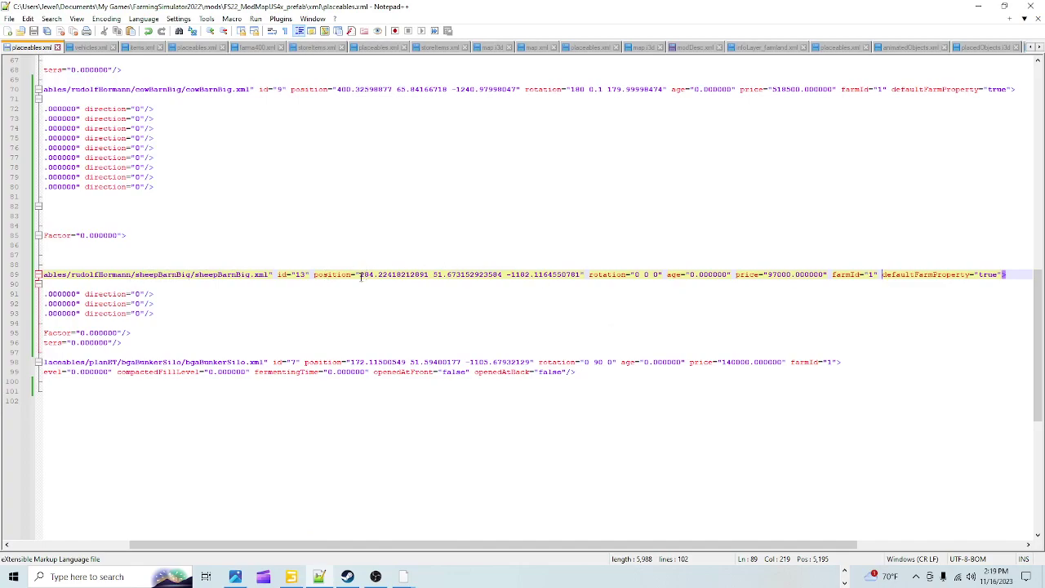
drag(362, 275, 665, 278)
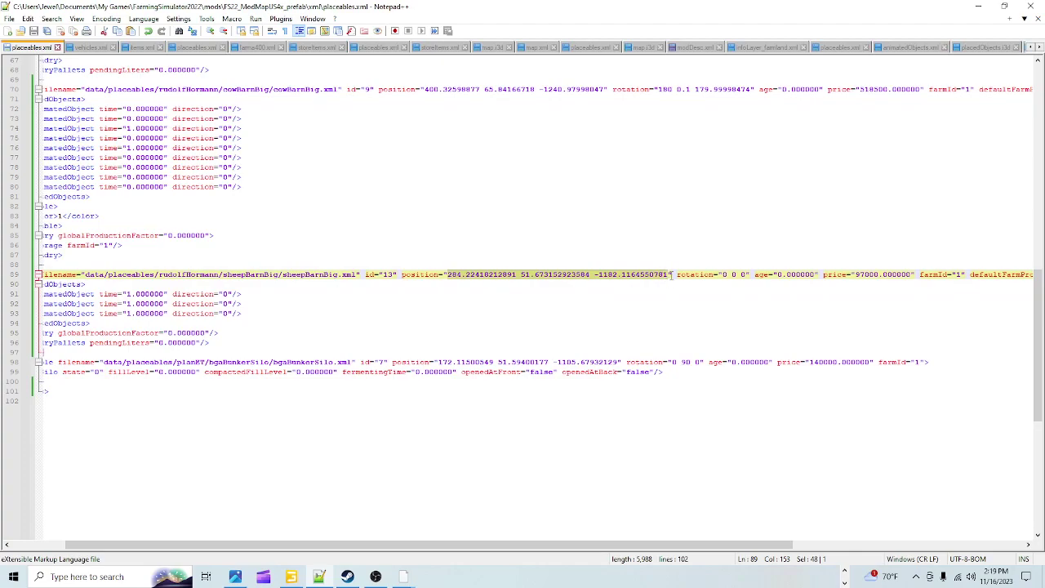
right_click(628, 275)
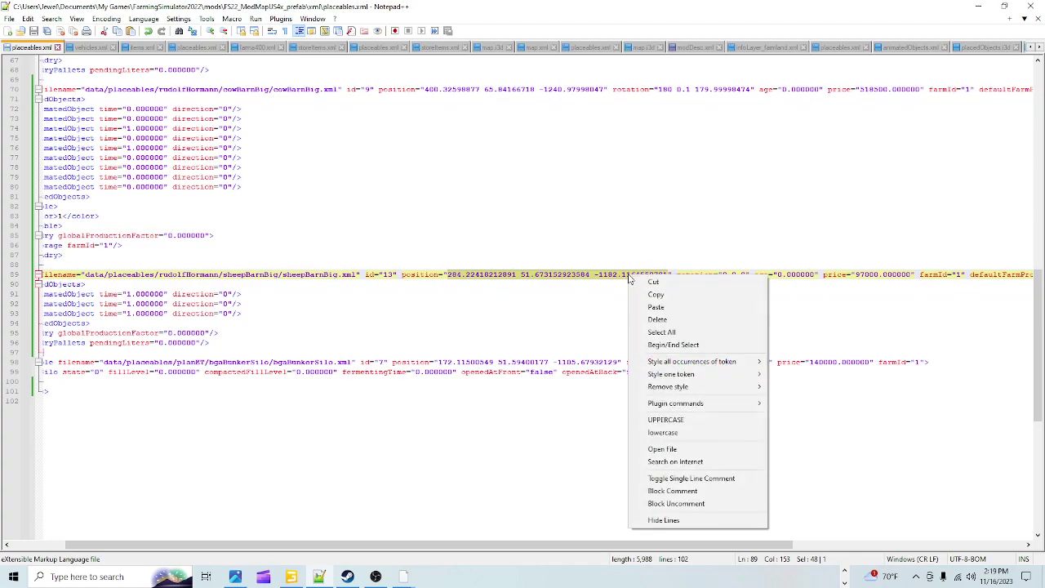
click(656, 308)
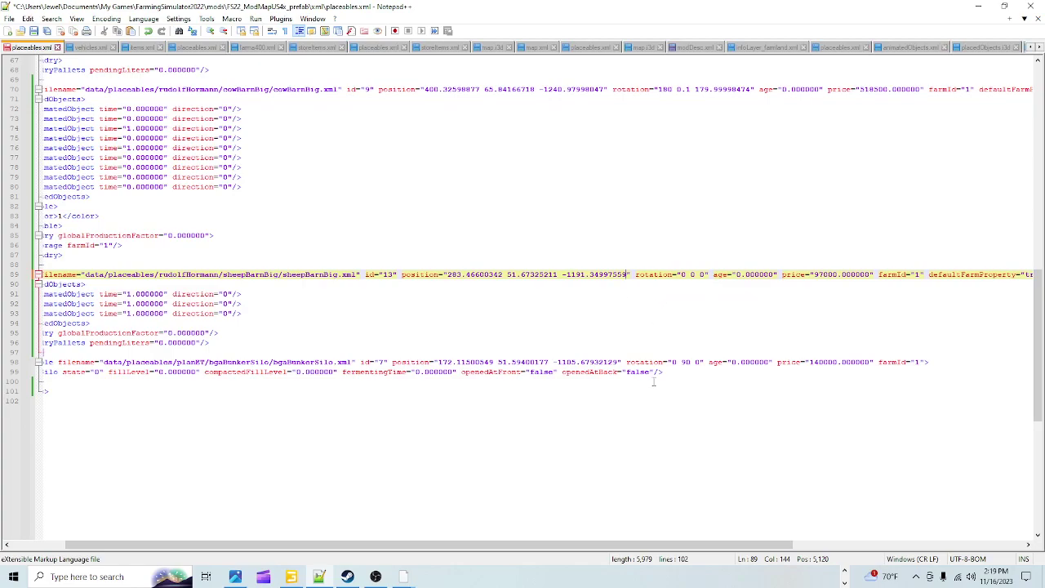
- Copy sheepBarnBig's rotation from GIANTS Editor and replace the XML entry's rotation with 179.73599243 -64.36408997 -179.70700073
click(308, 574)
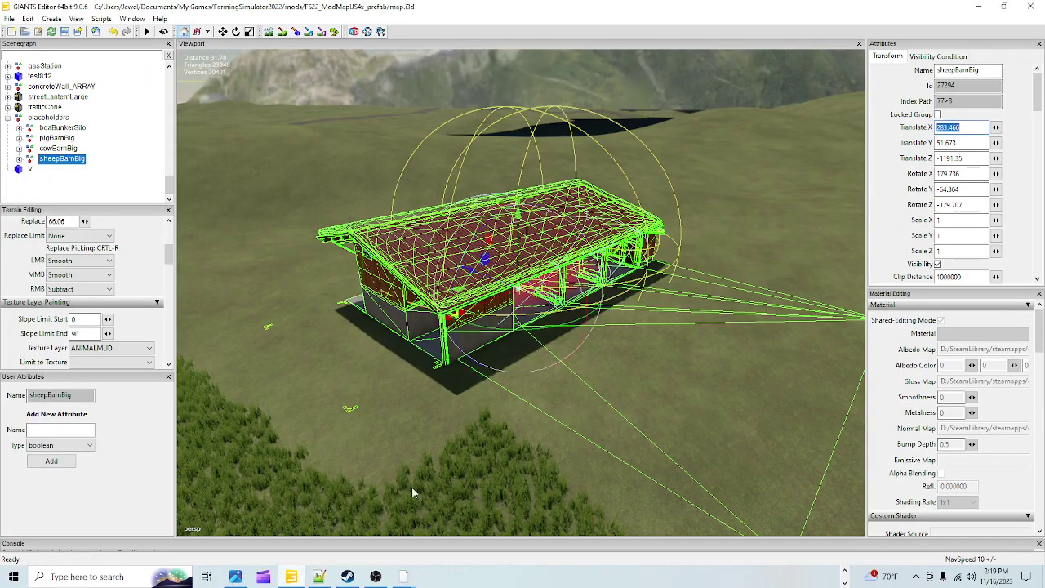
click(968, 174)
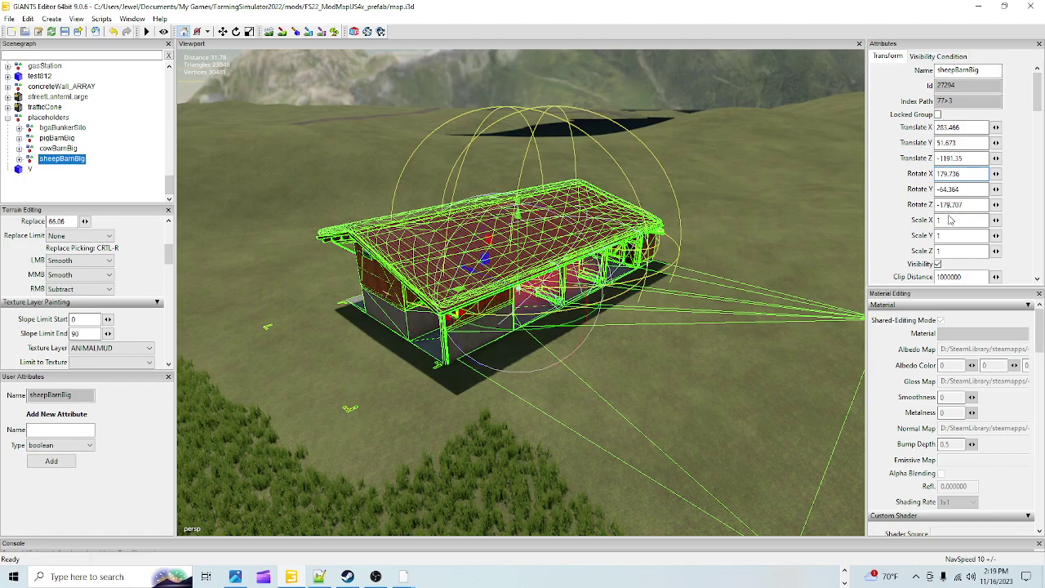
click(319, 578)
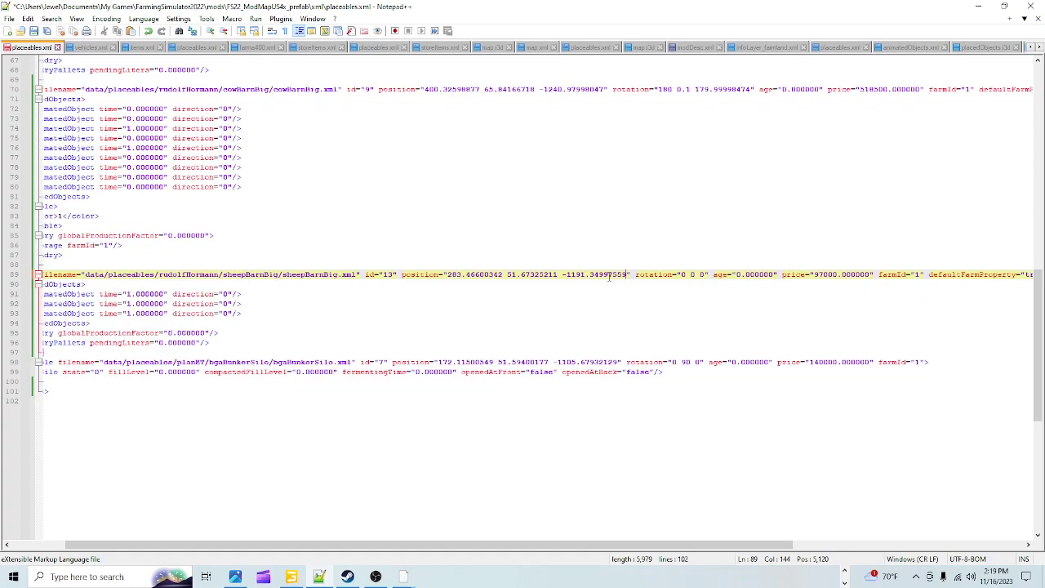
drag(681, 275, 700, 274)
right_click(690, 276)
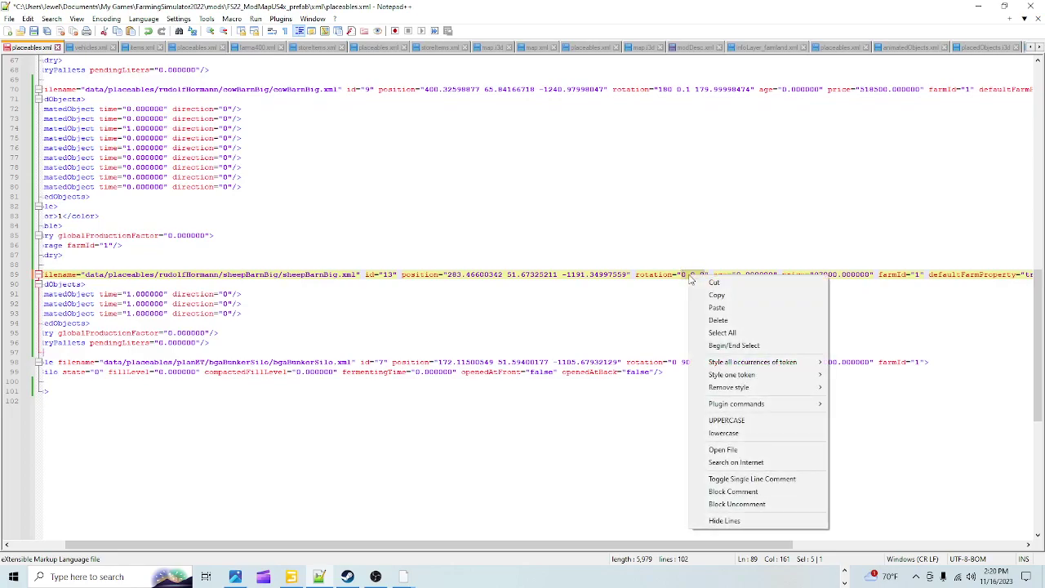
click(727, 307)
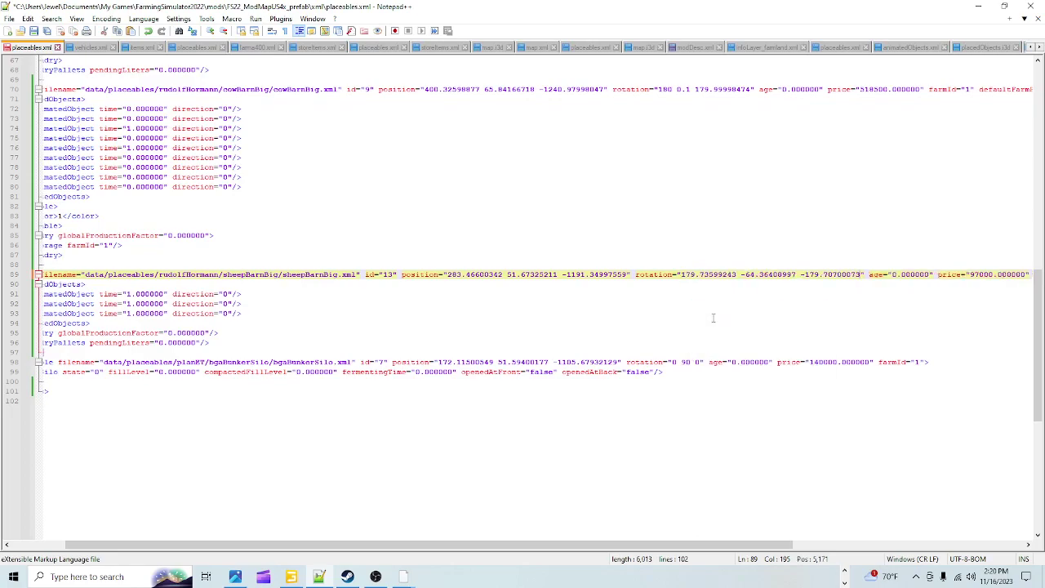
- Save placeables.xml, switch to GIANTS Editor and save the map's i3d file
click(33, 30)
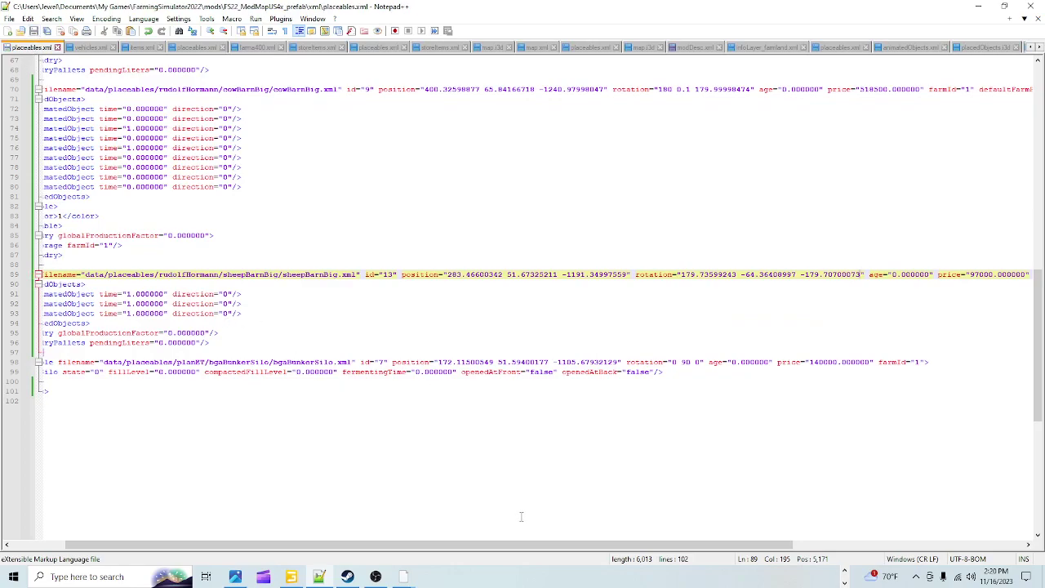
click(294, 571)
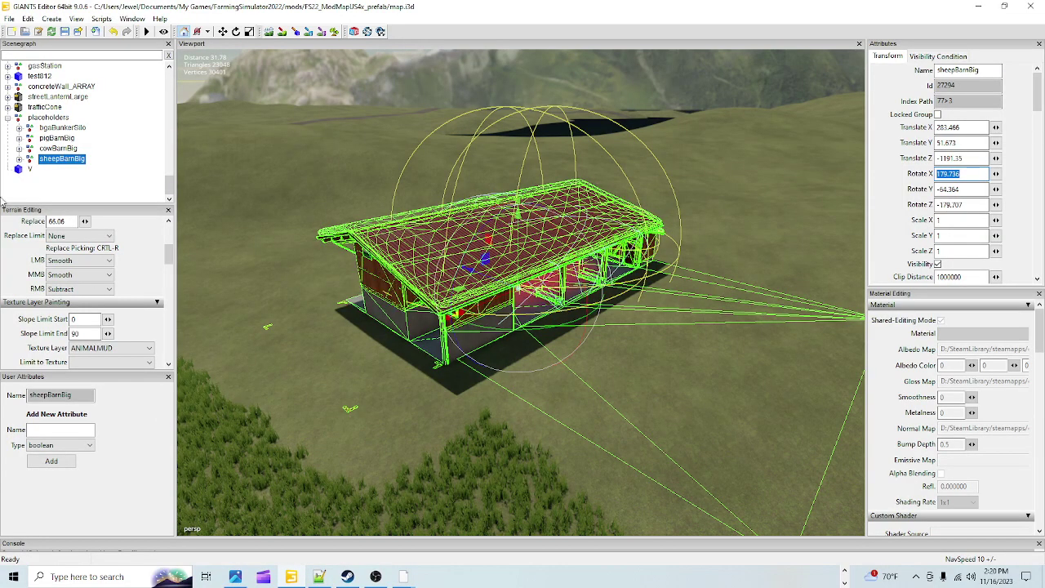
click(65, 31)
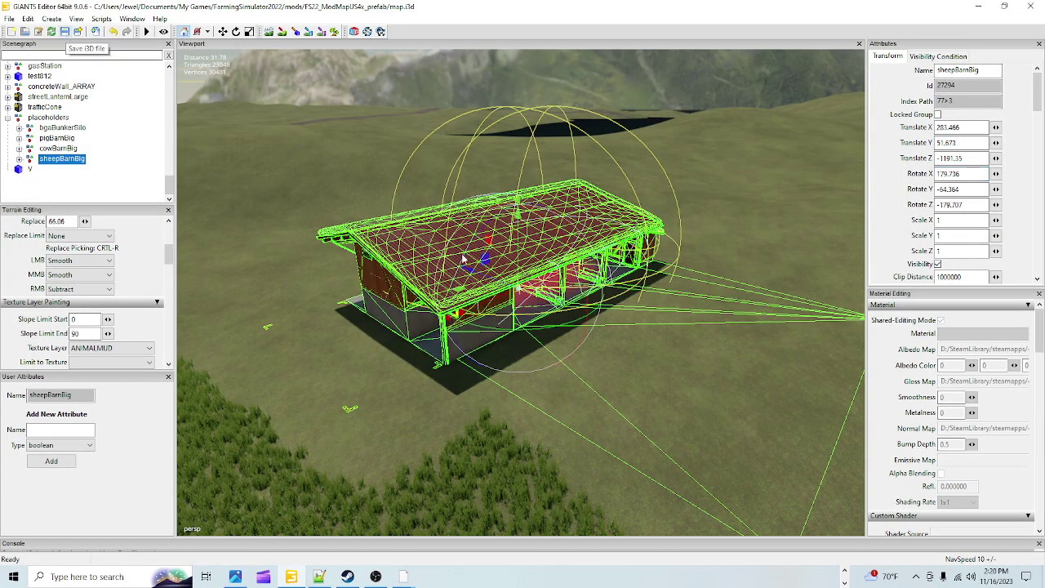
- Move careerStartPoint onto the ground beside the sheep barn with interactive placement, at about X 282.6, Y 51.7, Z -1174.3
right_drag(478, 285, 391, 340)
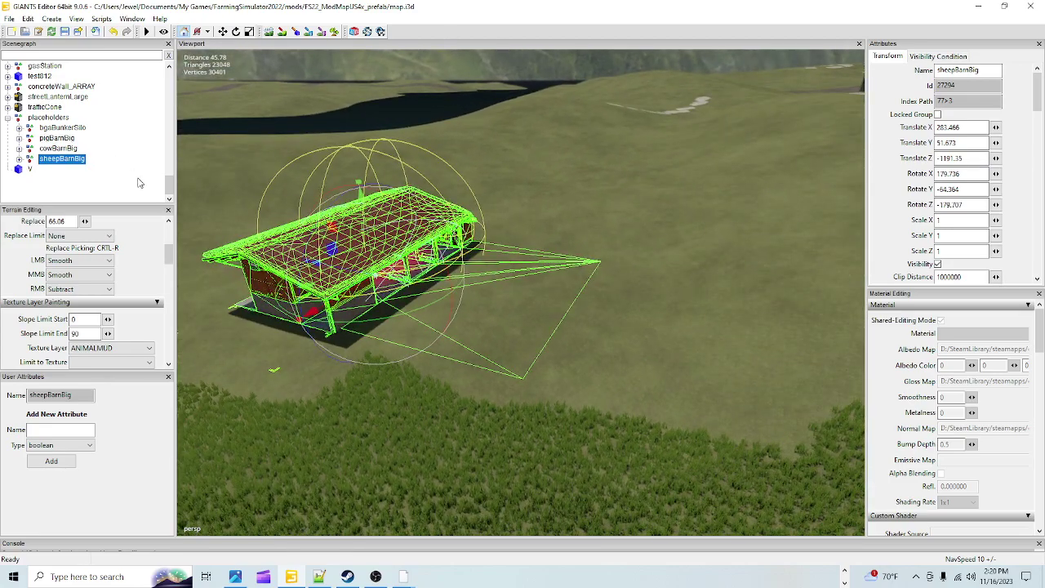
drag(174, 164, 159, 74)
click(78, 98)
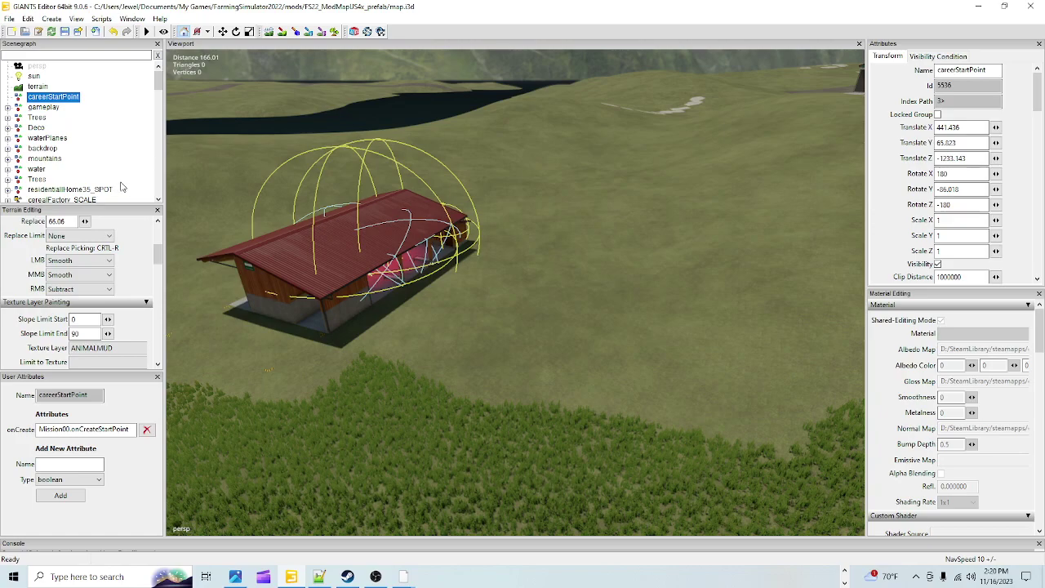
key(space)
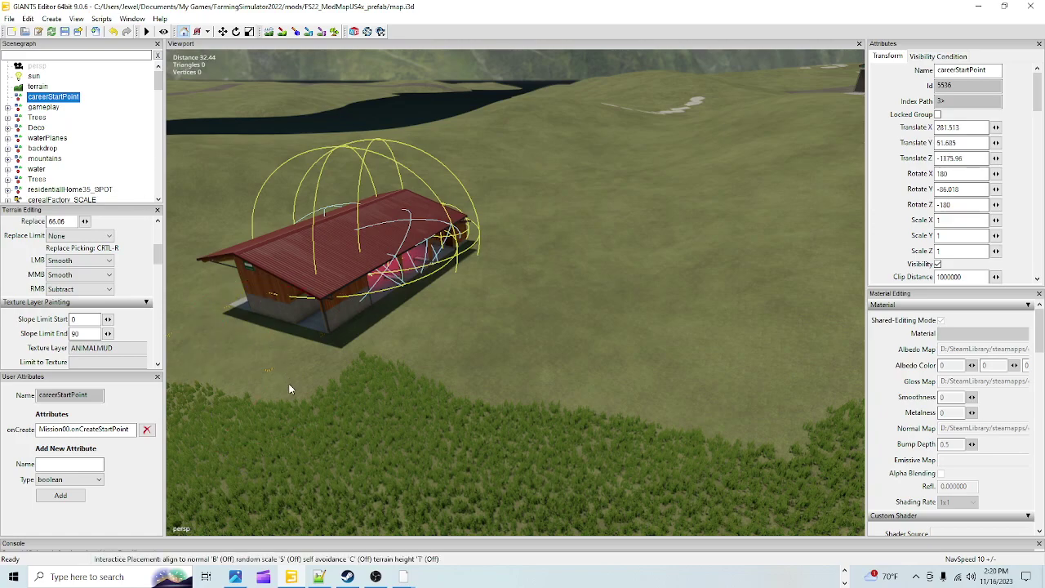
click(292, 400)
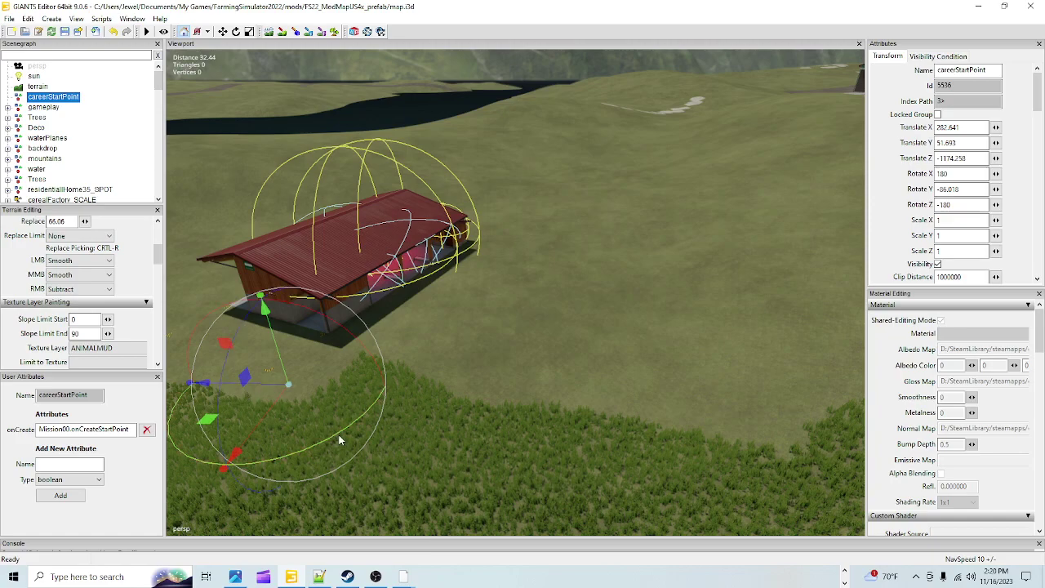
- Turn careerStartPoint to a Y rotation of about 2 degrees, shift it to about Z -1168.8 near the barn, and save the map
drag(338, 432, 254, 418)
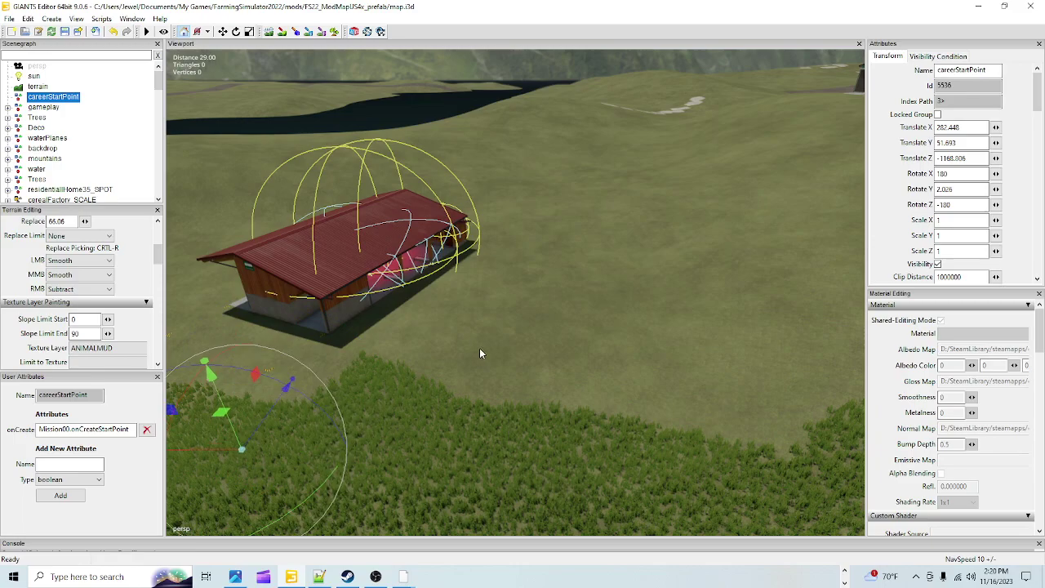
right_drag(479, 348, 419, 364)
click(65, 33)
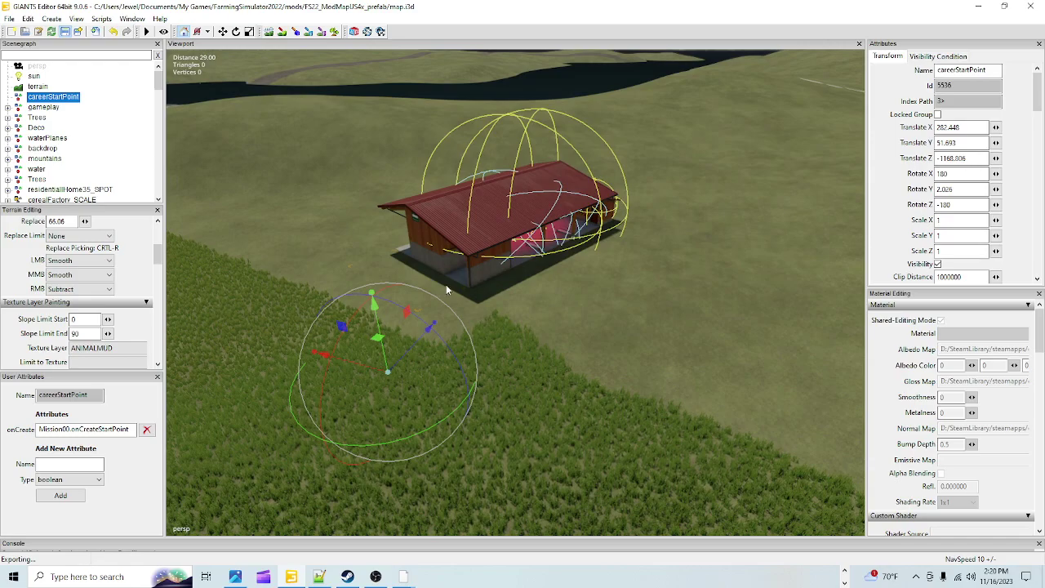
- Switch to File Explorer and open the Farming Simulator 22 install folder under SteamLibrary, steamapps, common on the D: drive
click(846, 581)
mouse_move(406, 579)
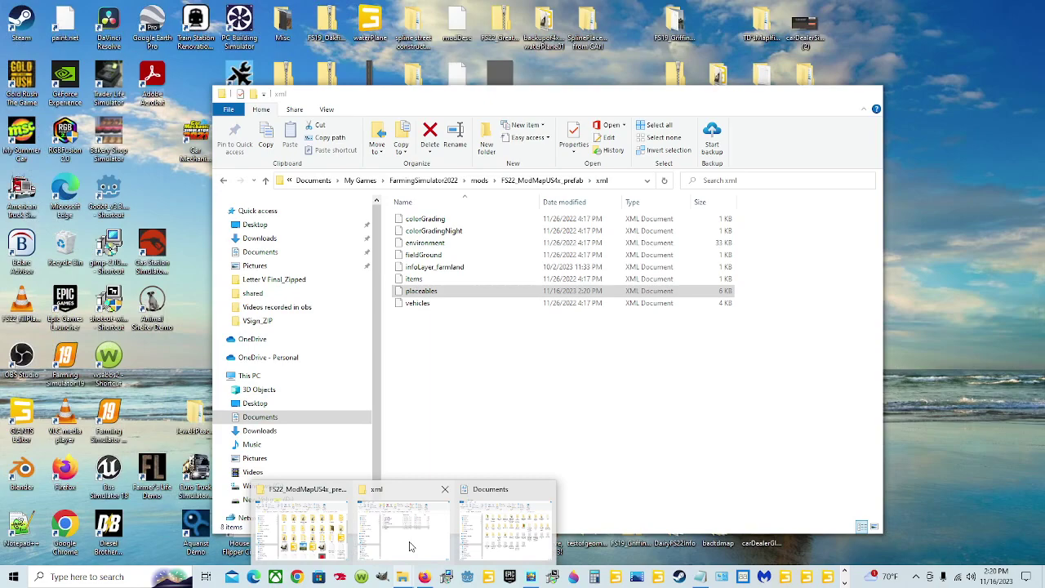
click(410, 540)
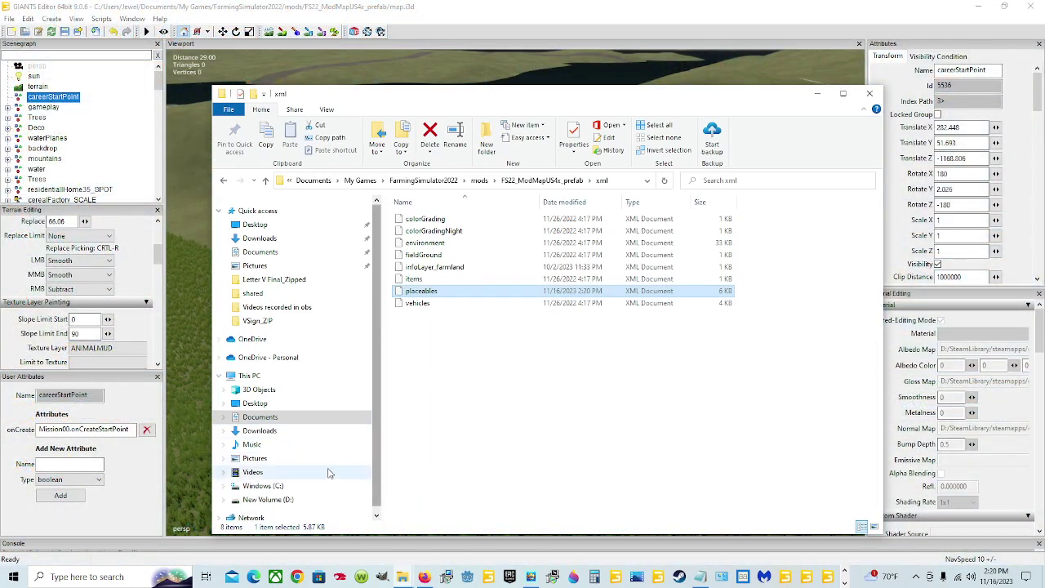
click(314, 499)
scroll(529, 418, down, 3)
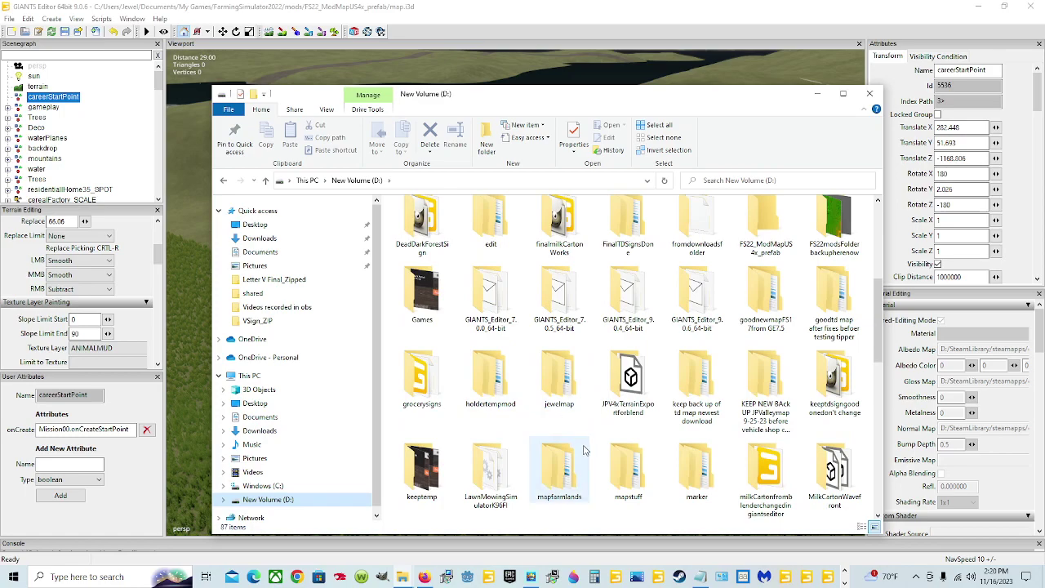
scroll(572, 432, down, 6)
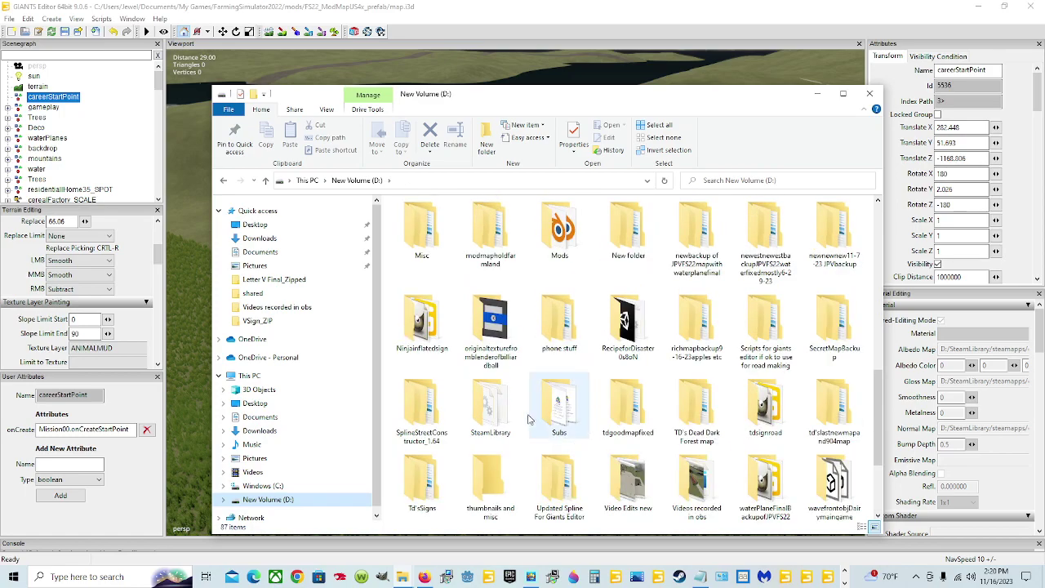
double_click(490, 404)
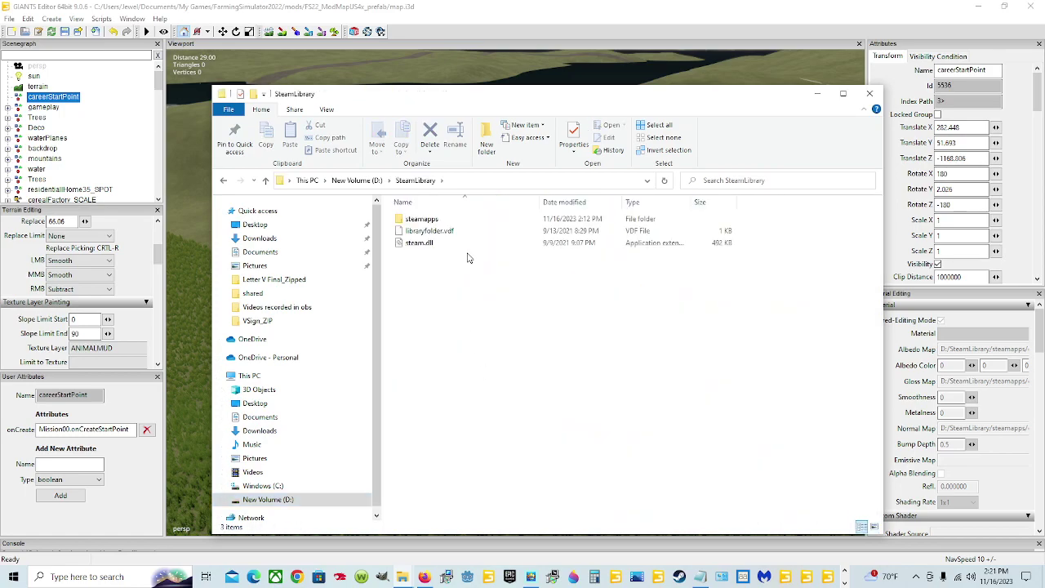
double_click(442, 219)
double_click(420, 219)
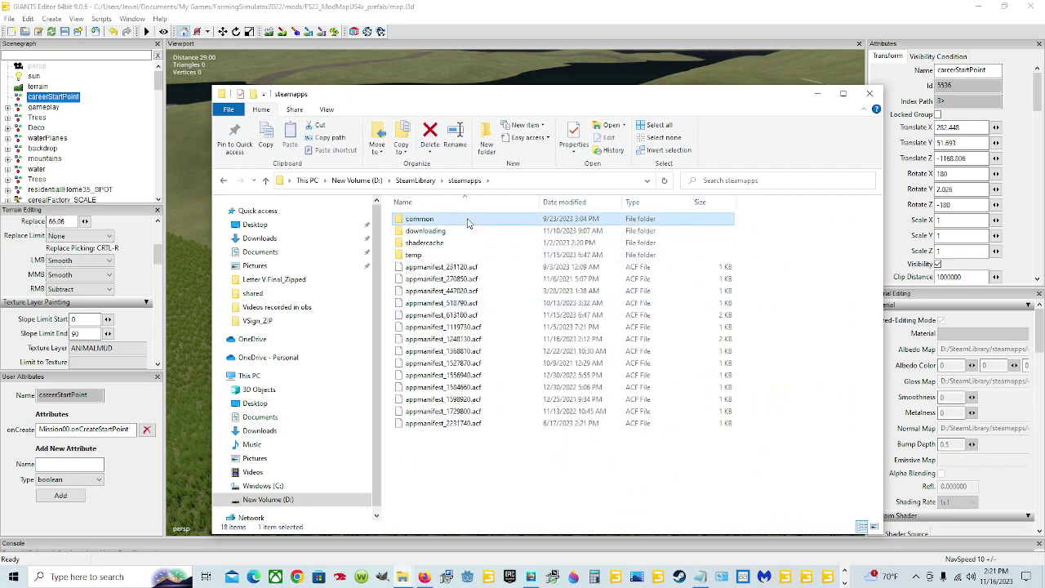
double_click(453, 302)
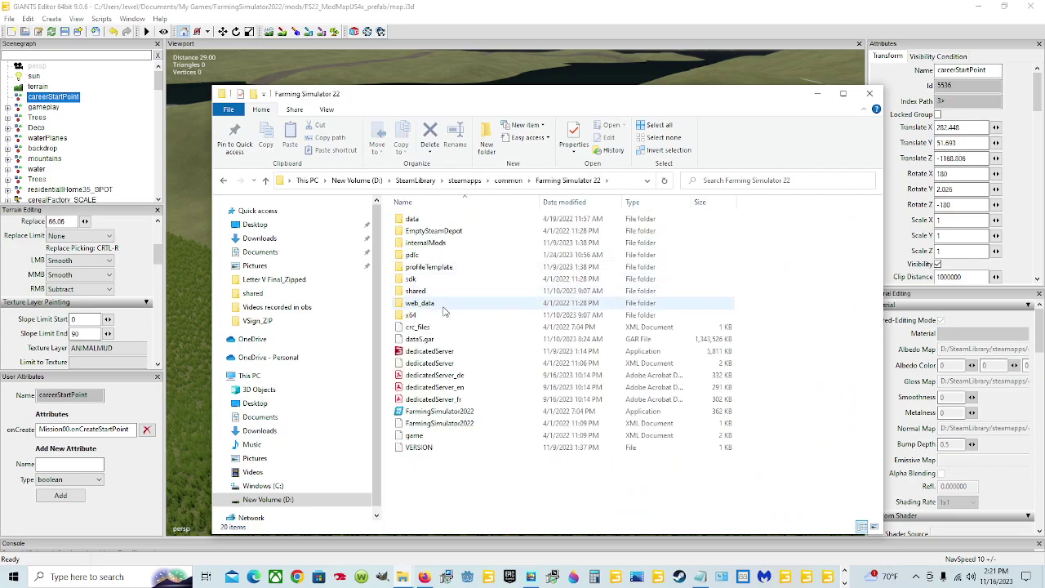
- Go into data, placeables, rudolfHormann and open the base game's sheepBarnBig folder
double_click(454, 221)
double_click(434, 316)
click(434, 366)
double_click(434, 365)
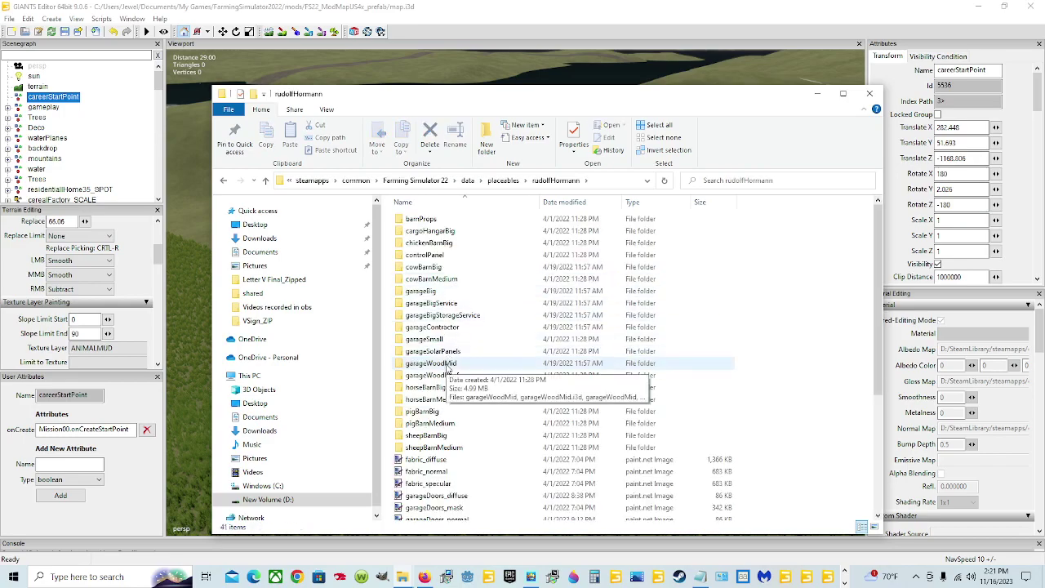
double_click(430, 436)
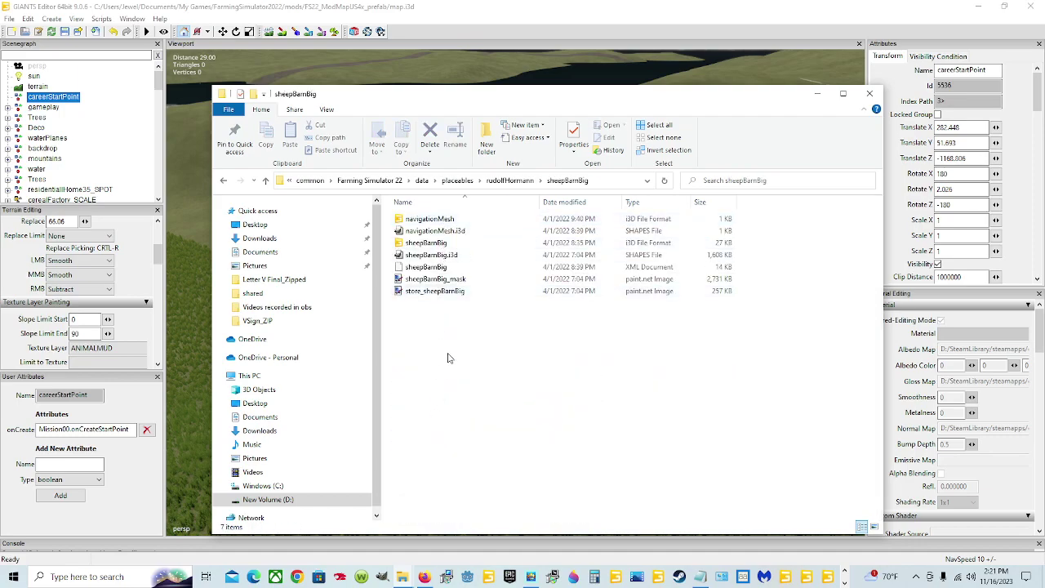
- Switch to placeables.xml in Notepad++, restore its window to a smaller size and arrange it below the sheepBarnBig folder window
click(845, 576)
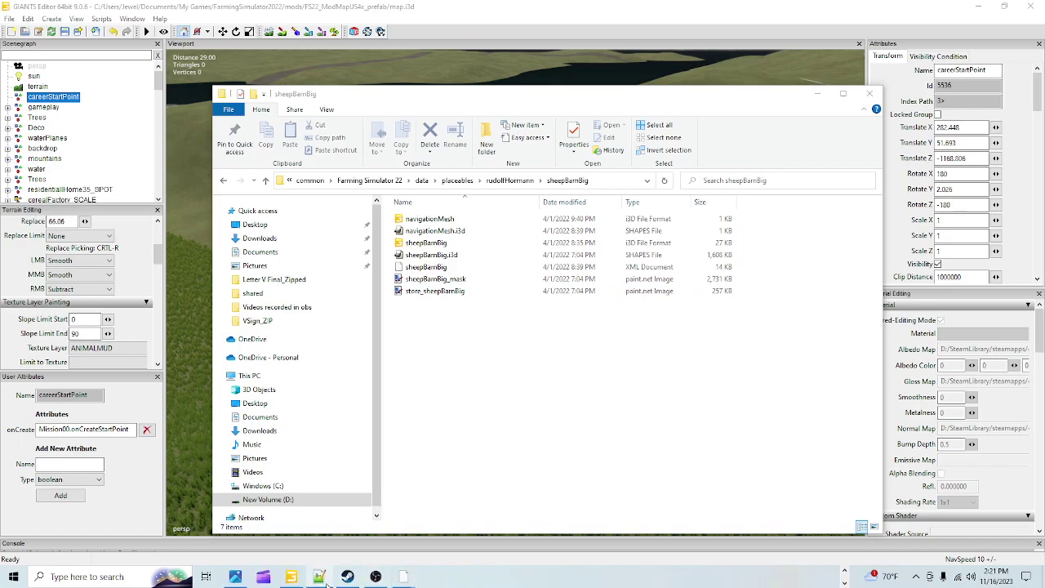
mouse_move(326, 585)
click(315, 521)
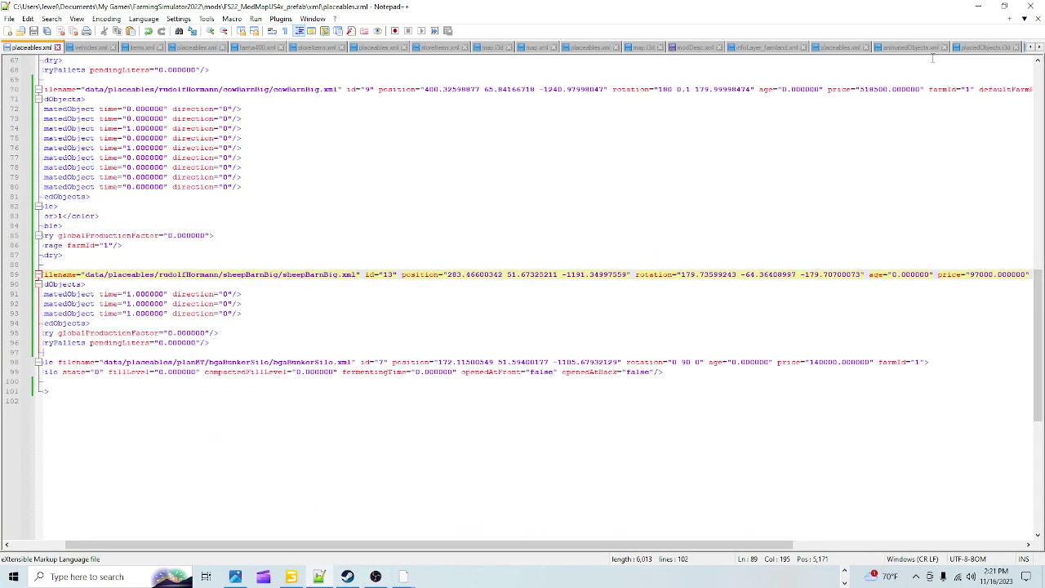
click(1005, 5)
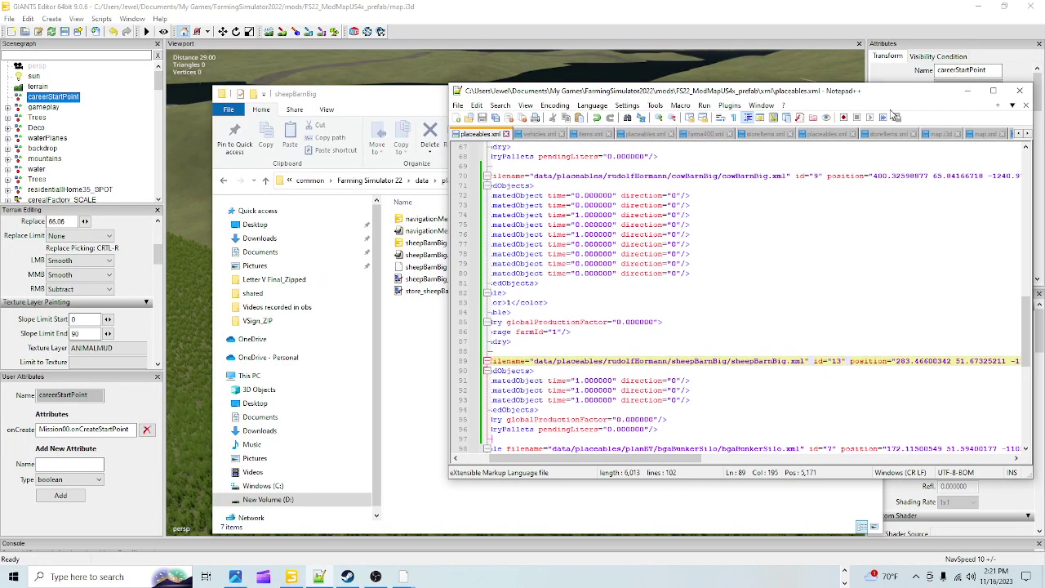
drag(825, 96, 585, 232)
drag(593, 100, 609, 26)
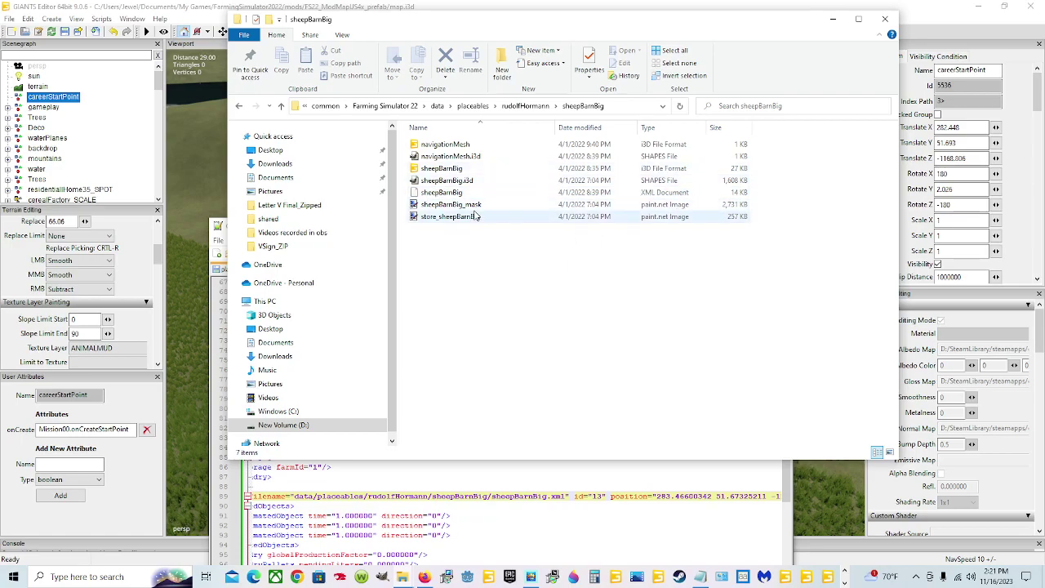
- Compare the sheepBarnBig entry's filename path and id in placeables.xml with the contents of the base-game sheepBarnBig folder
click(746, 473)
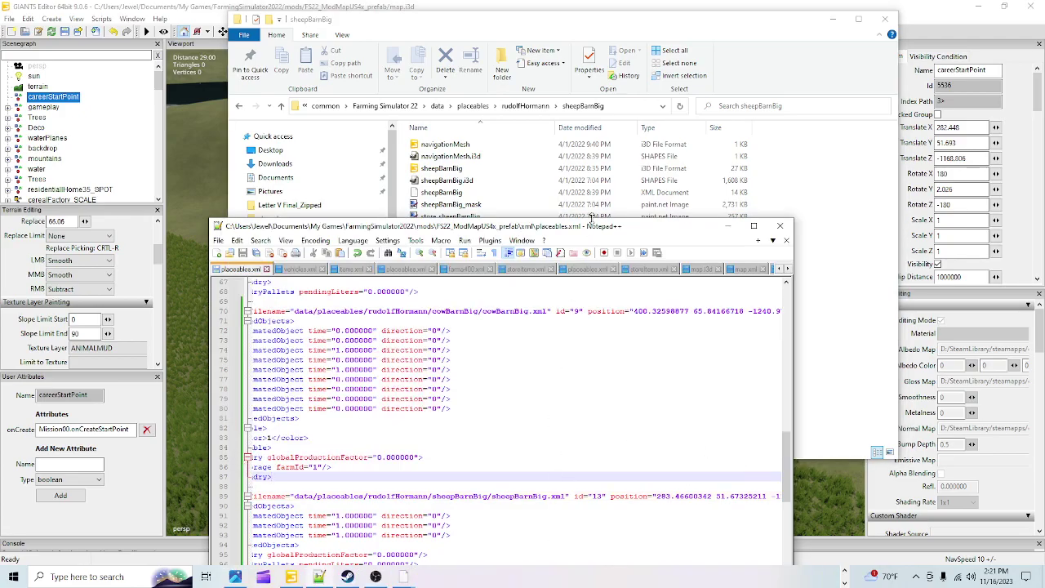
drag(611, 229, 698, 130)
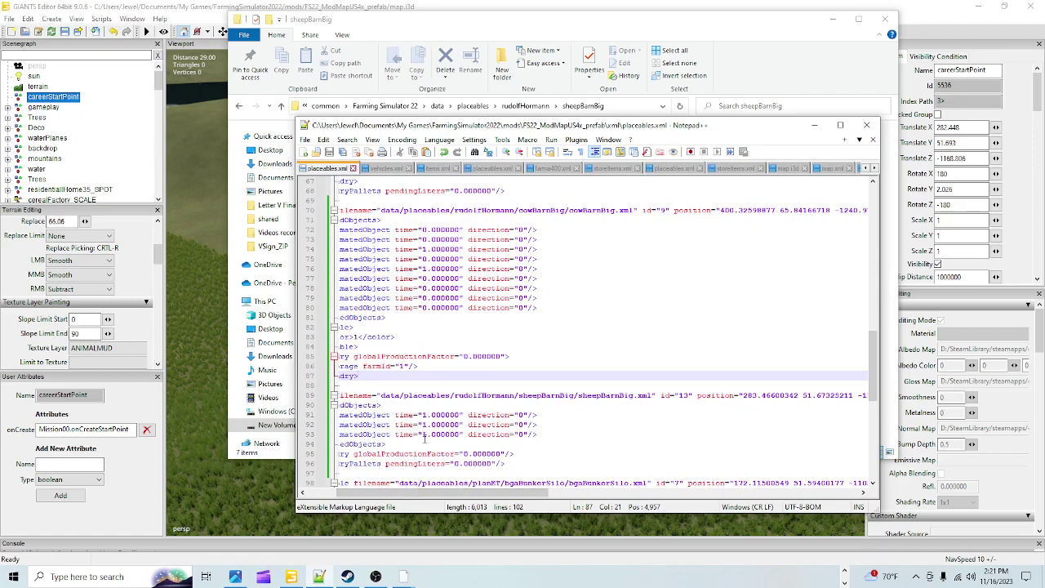
drag(457, 495, 438, 494)
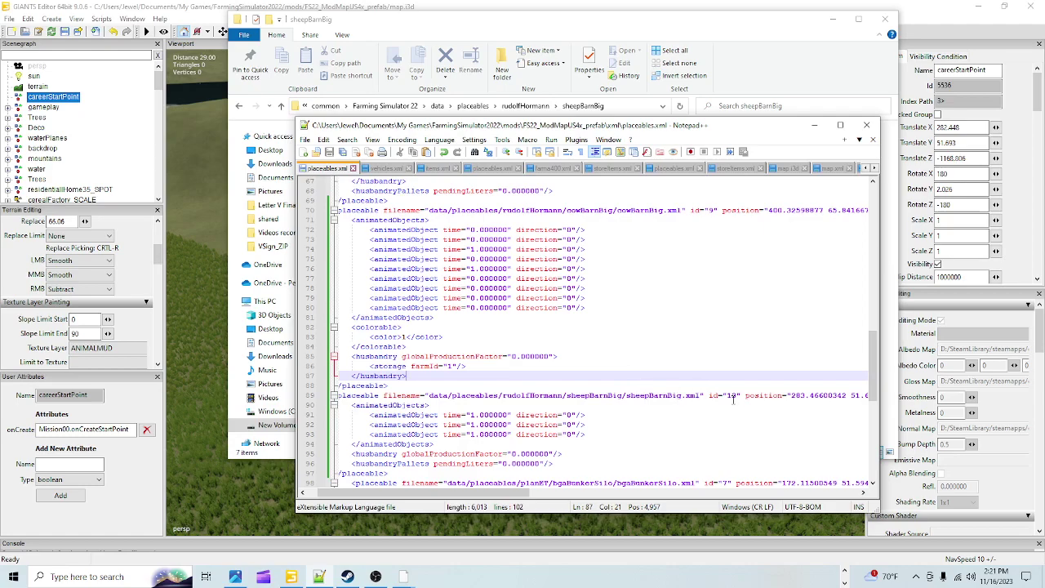
click(584, 36)
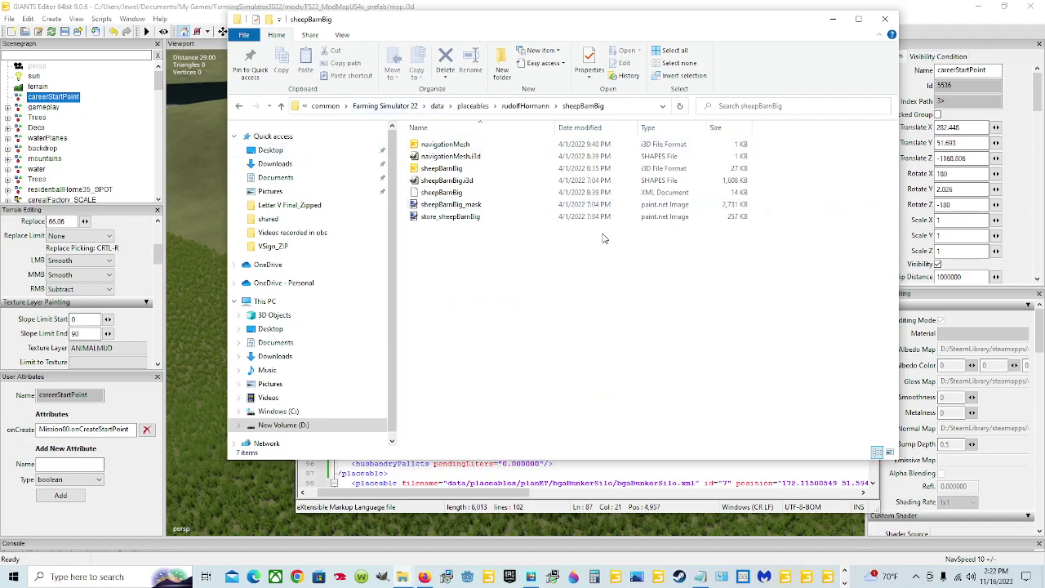